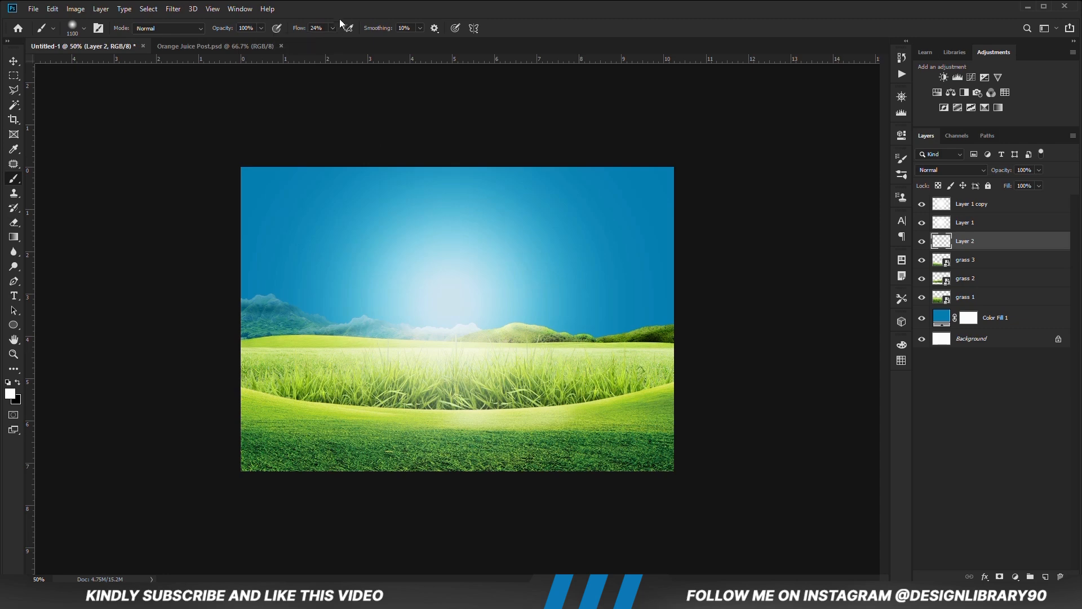
# - Paint soft white haze along the horizon on Layer 2 with the Brush at 21% opacity, and set the layer's opacity to 59%
pyautogui.click(261, 28)
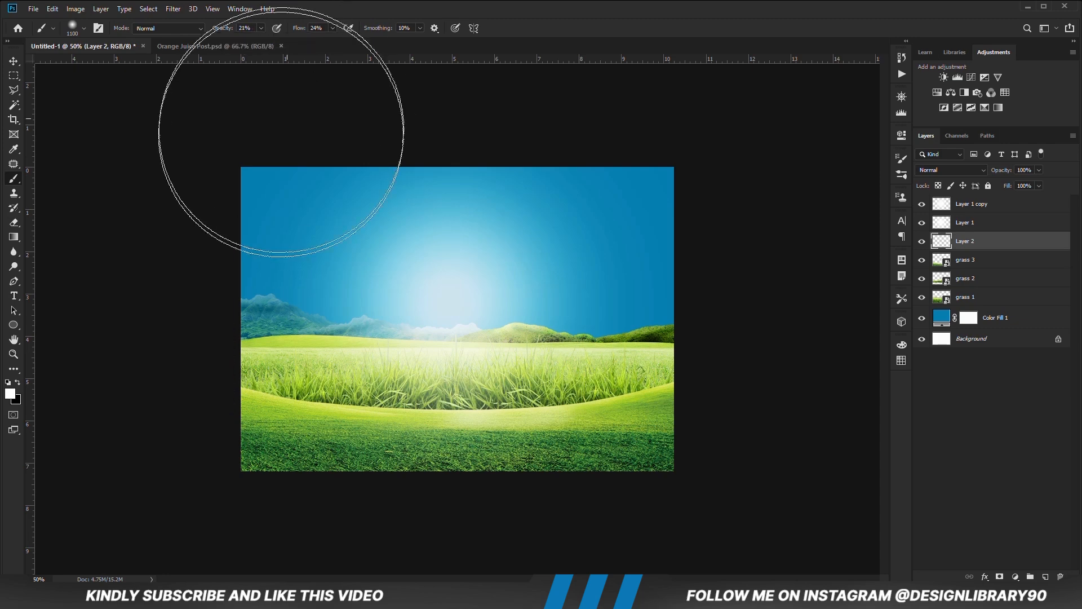
pyautogui.press('[')
pyautogui.press('[')
pyautogui.press('[')
pyautogui.press('[')
pyautogui.press('[')
pyautogui.press('[')
pyautogui.press('[')
pyautogui.press('[')
pyautogui.press('[')
pyautogui.press('[')
pyautogui.press('[')
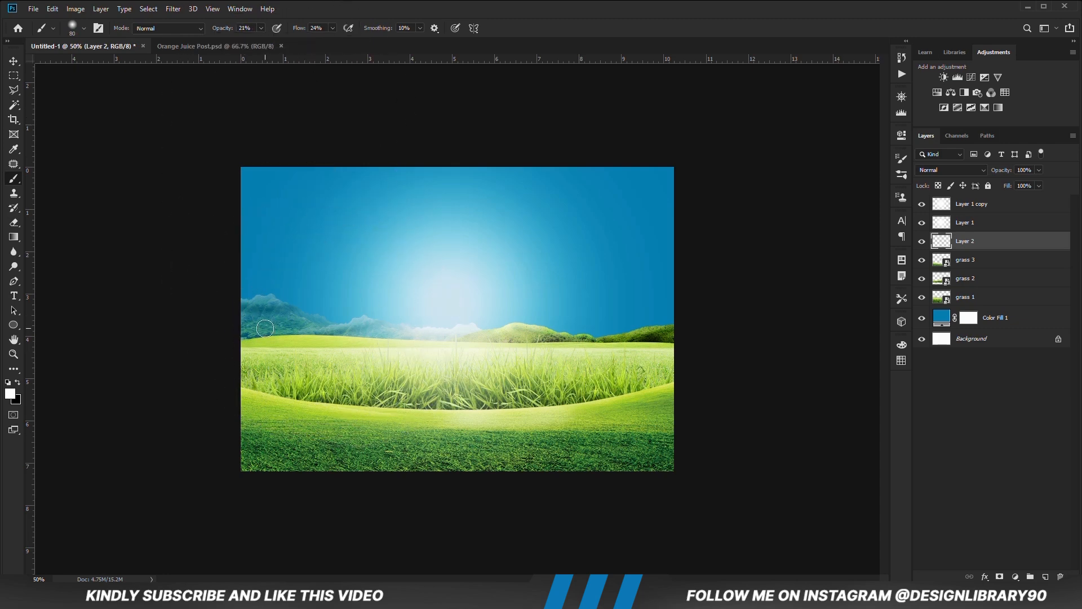
pyautogui.moveTo(539, 327)
pyautogui.mouseDown()
pyautogui.moveTo(819, 325)
pyautogui.moveTo(611, 325)
pyautogui.moveTo(700, 331)
pyautogui.moveTo(387, 309)
pyautogui.moveTo(162, 338)
pyautogui.moveTo(198, 320)
pyautogui.mouseUp()
pyautogui.moveTo(571, 317); pyautogui.dragTo(824, 325)
pyautogui.moveTo(597, 319); pyautogui.dragTo(125, 328)
pyautogui.press(']')
pyautogui.press(']')
pyautogui.hotkey('ctrl', 'z')
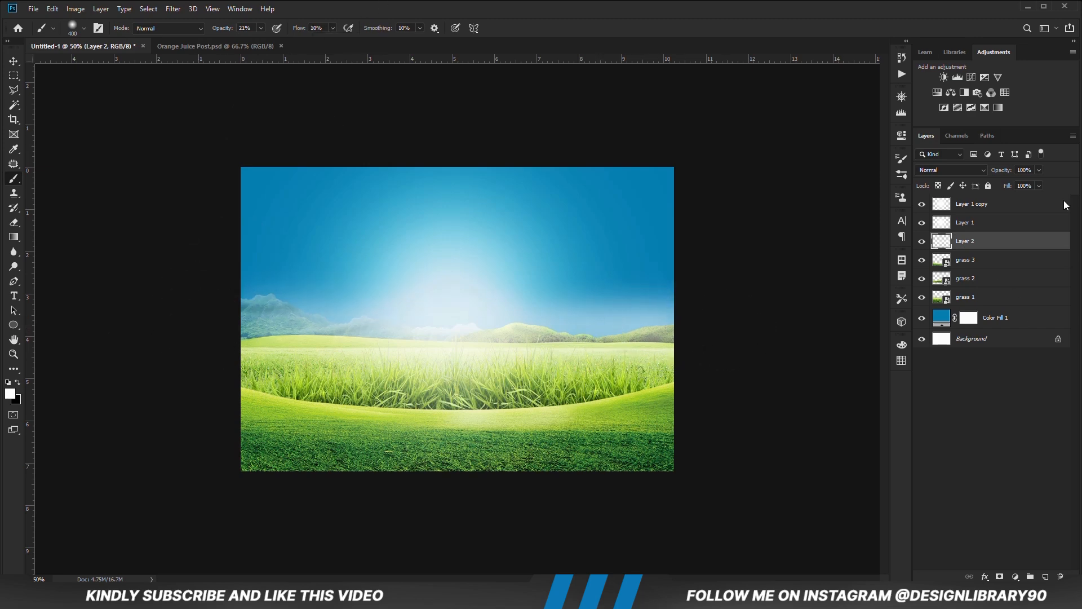
pyautogui.moveTo(1030, 180); pyautogui.dragTo(1020, 180)
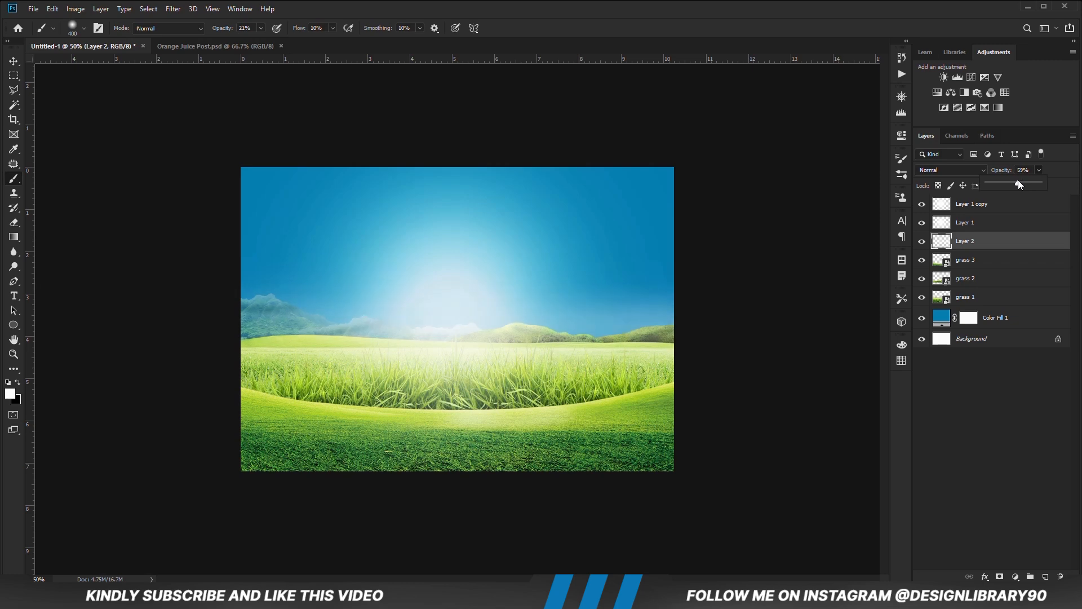
# - Show the sky 2 layer in Orange Juice Post.psd and copy it into the Untitled-1 document
pyautogui.click(14, 61)
pyautogui.click(76, 265)
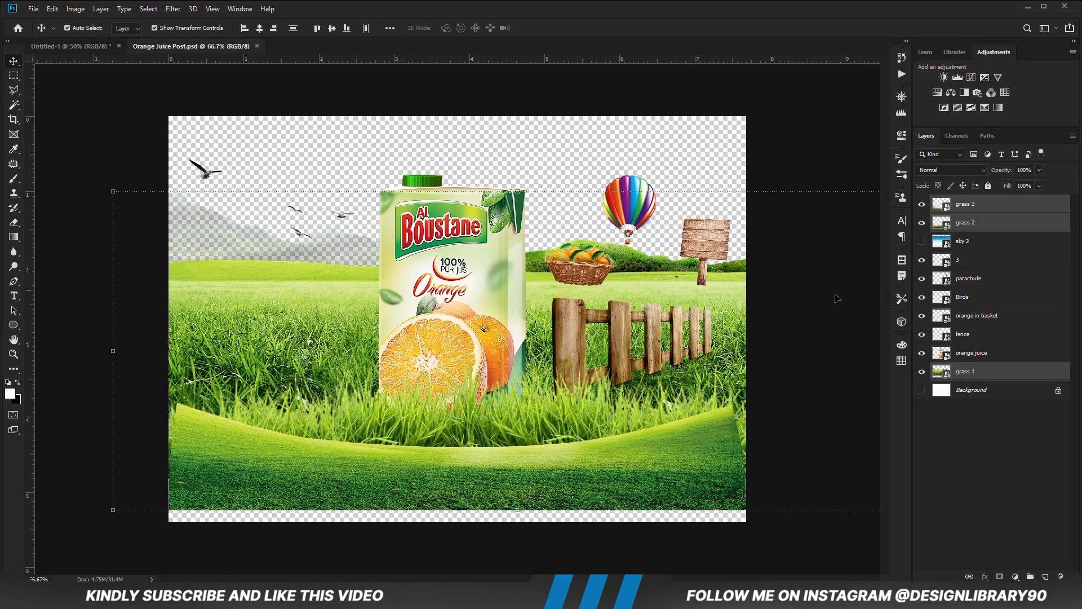
pyautogui.click(769, 323)
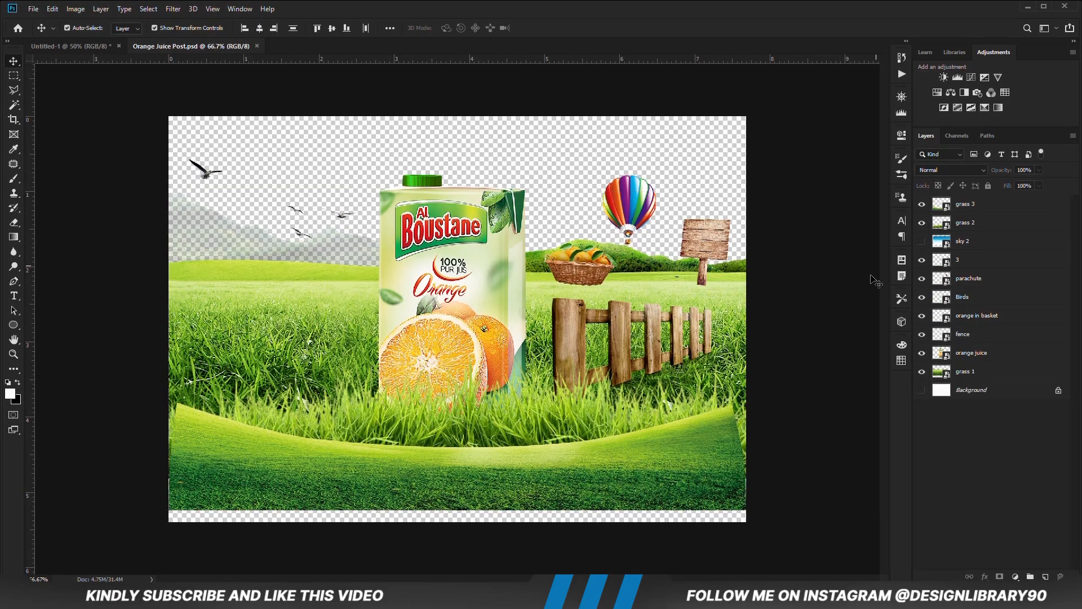
pyautogui.click(922, 243)
pyautogui.click(540, 246)
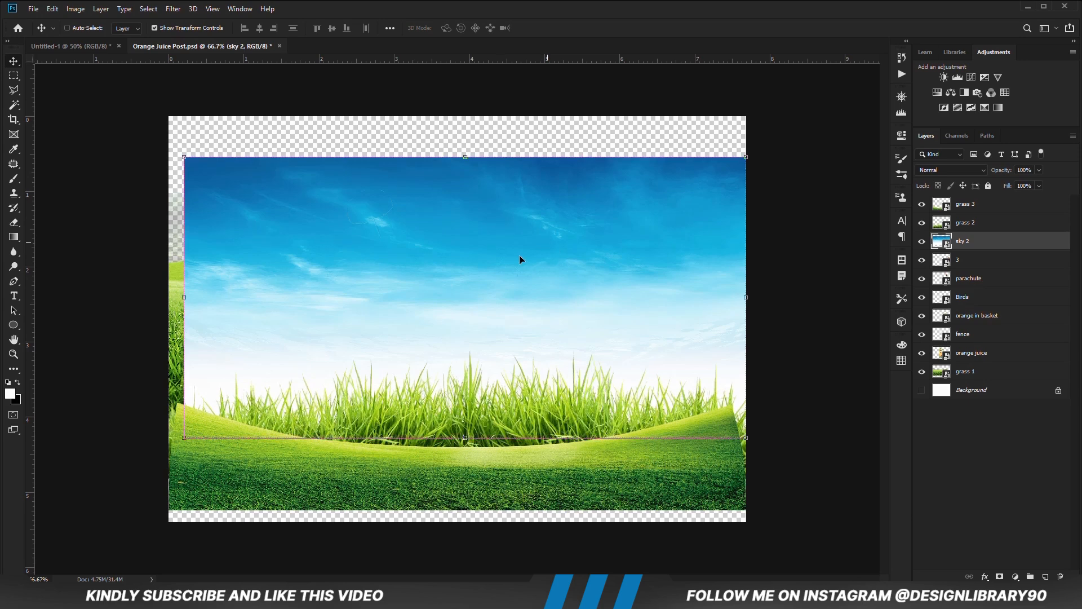
pyautogui.click(89, 46)
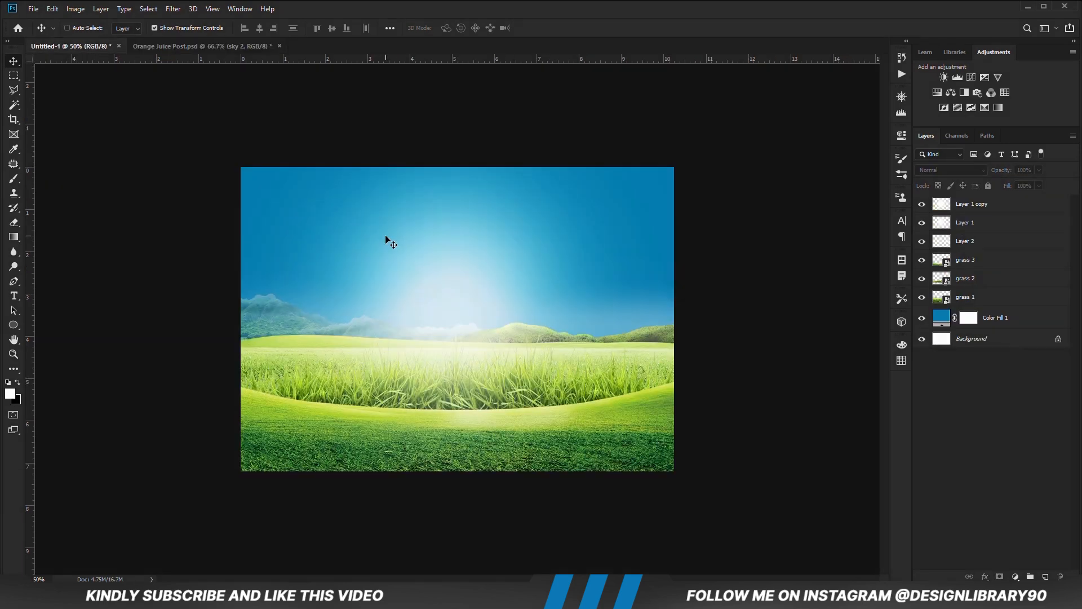
pyautogui.moveTo(387, 240); pyautogui.dragTo(411, 252)
# - Convert the sky 2 layer to a smart object and enlarge it to span the canvas from its upper edge
pyautogui.rightClick(974, 210)
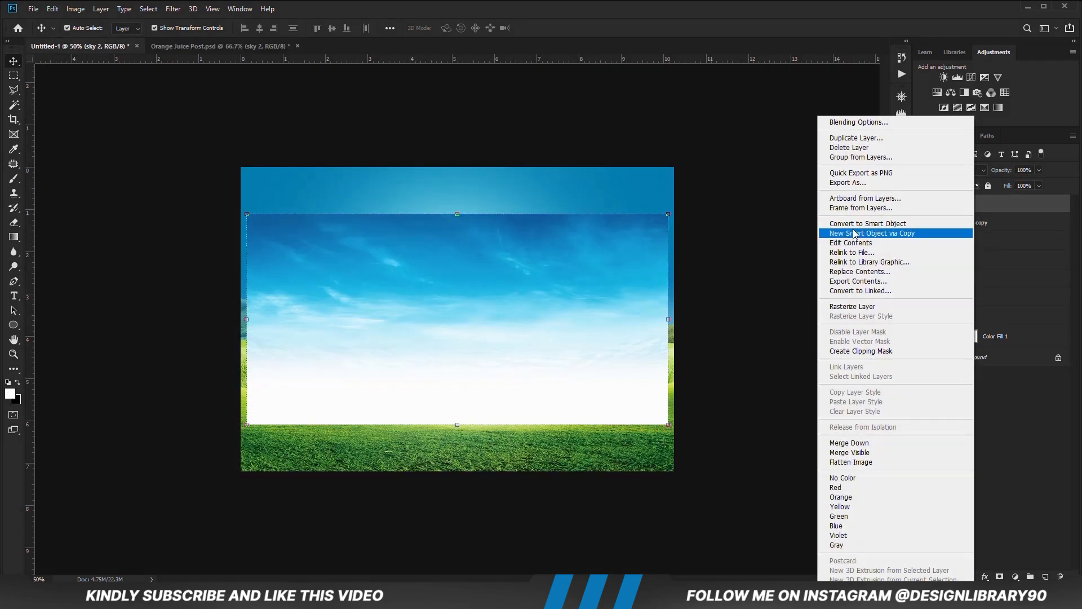
pyautogui.click(854, 225)
pyautogui.hotkey('ctrl', 't')
pyautogui.moveTo(437, 213); pyautogui.dragTo(459, 108)
pyautogui.moveTo(460, 246); pyautogui.dragTo(459, 278)
pyautogui.press('Return')
# - Add a layer mask to sky 2 and fade its lower part with upward black Foreground to Transparent linear gradients
pyautogui.click(1000, 576)
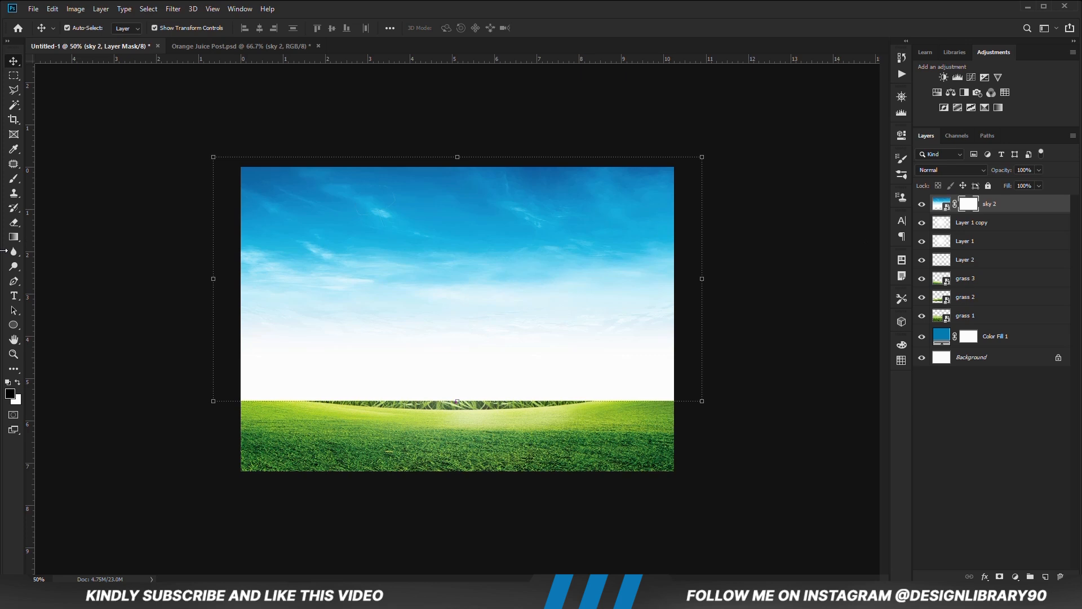
pyautogui.rightClick(14, 236)
pyautogui.click(58, 236)
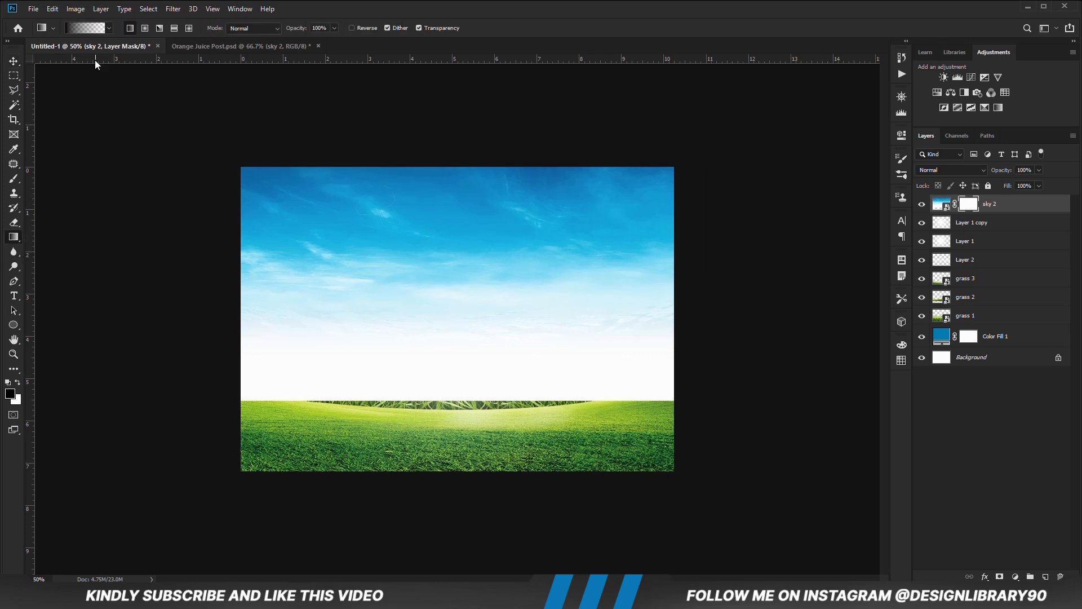
pyautogui.click(88, 29)
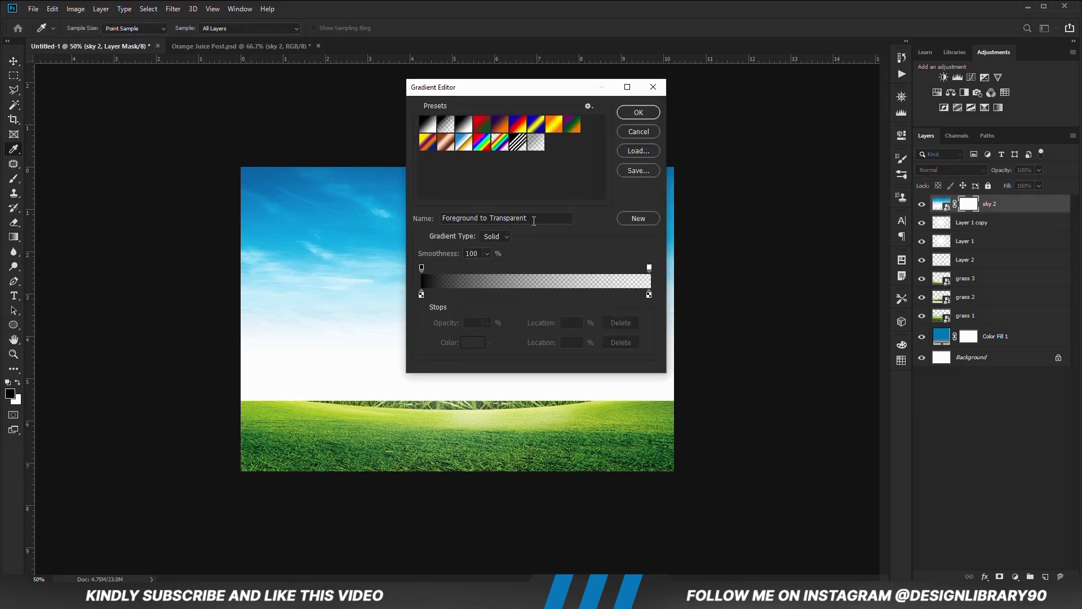
pyautogui.click(534, 221)
pyautogui.click(638, 112)
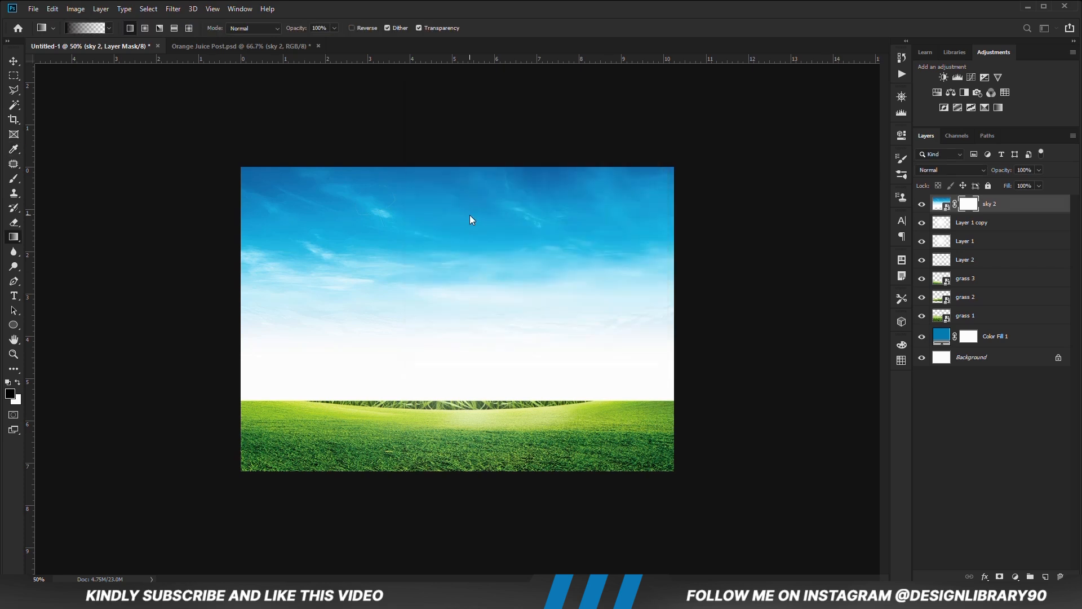
pyautogui.moveTo(467, 427); pyautogui.dragTo(463, 231)
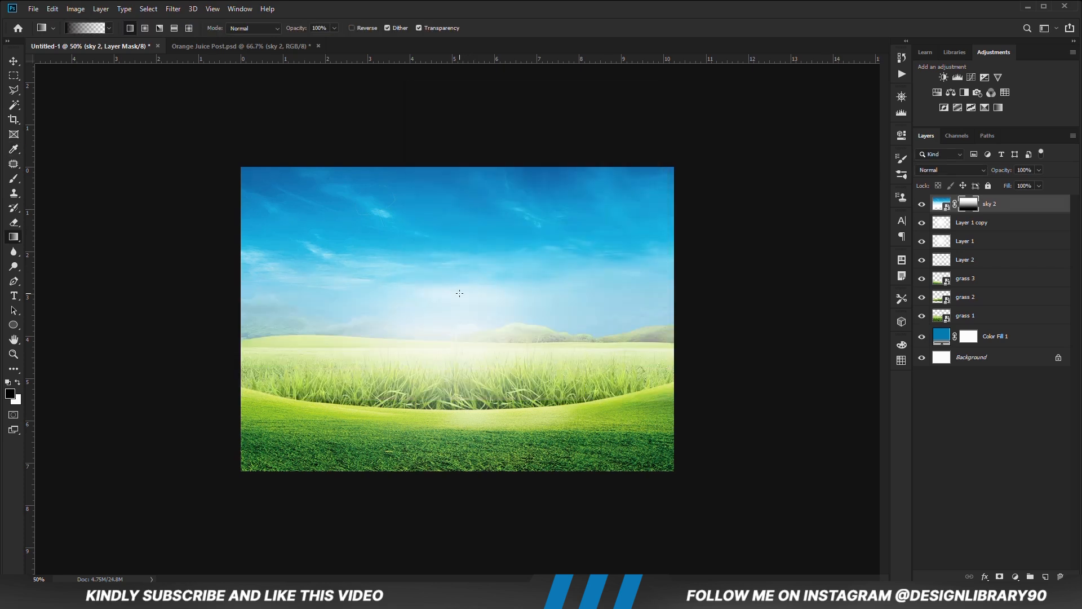
pyautogui.moveTo(450, 444); pyautogui.dragTo(449, 189)
pyautogui.moveTo(445, 437); pyautogui.dragTo(451, 202)
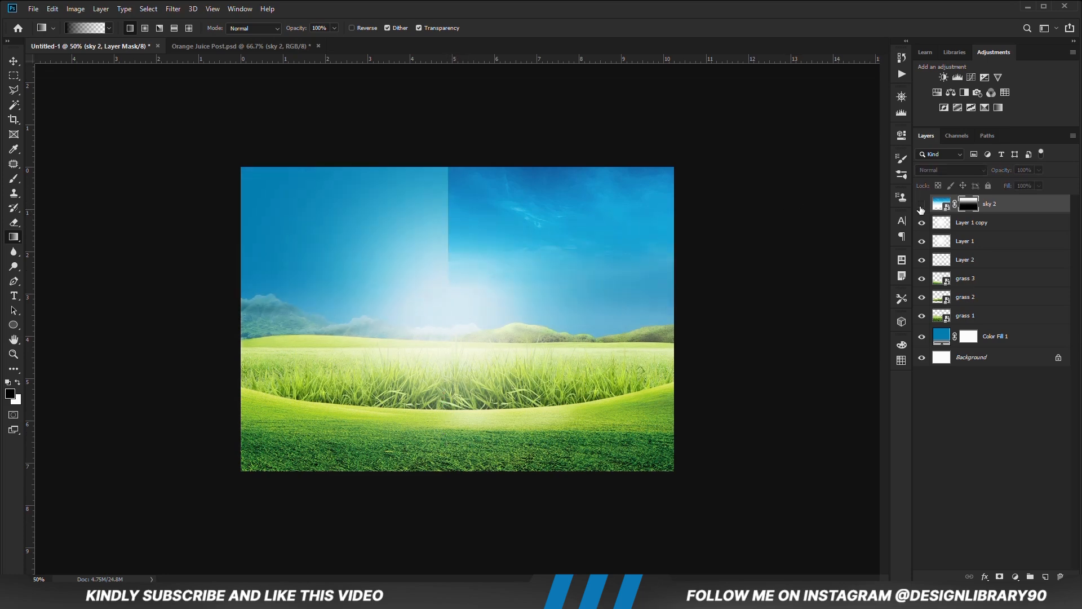
pyautogui.press('v')
pyautogui.click(789, 250)
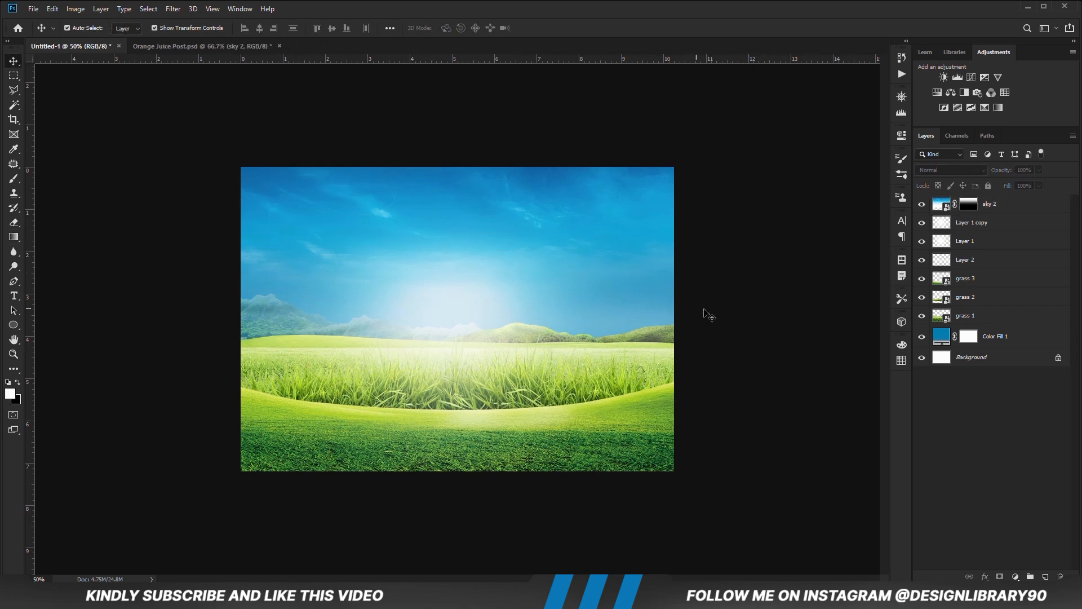
# - Copy the orange juice carton layer from Orange Juice Post.psd into the Untitled-1 document
pyautogui.click(168, 46)
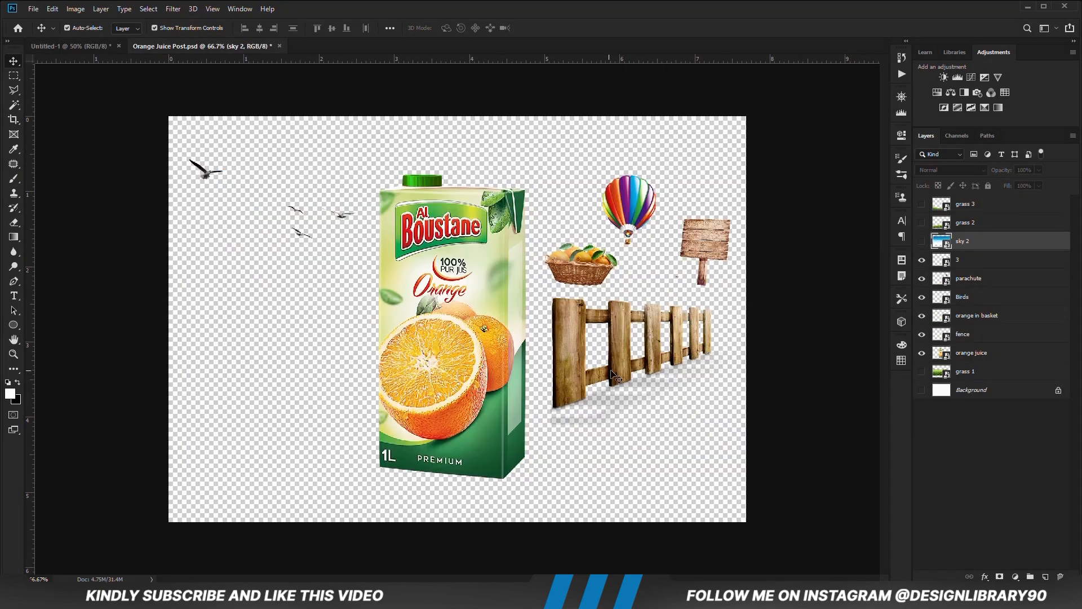
pyautogui.click(477, 388)
pyautogui.moveTo(461, 385); pyautogui.dragTo(350, 338)
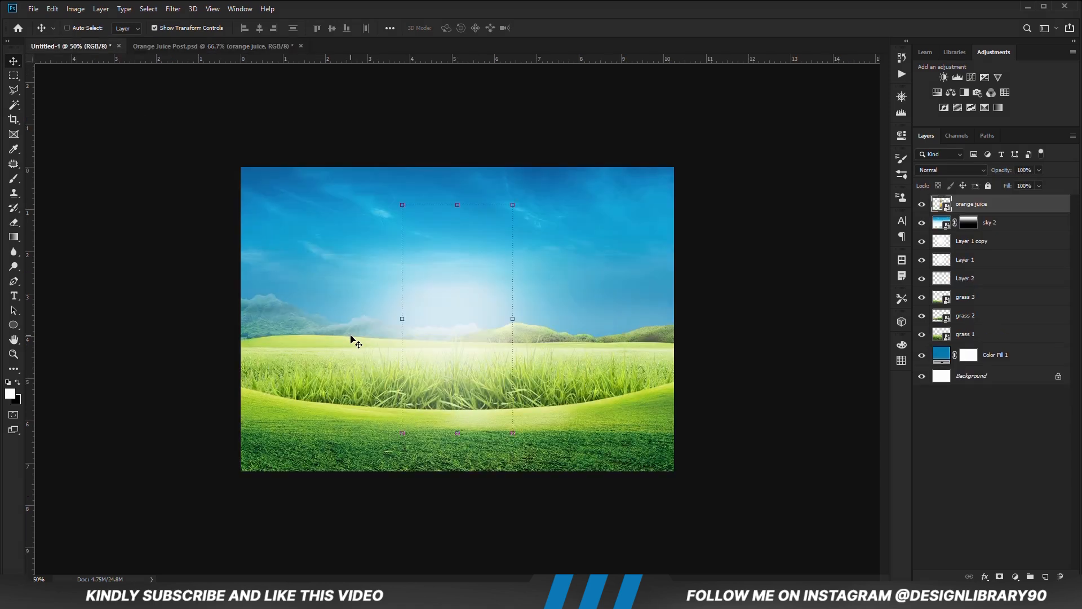
# - Convert the orange juice layer to a smart object, shrink it slightly and place it standing on the grass near the canvas centre
pyautogui.rightClick(992, 212)
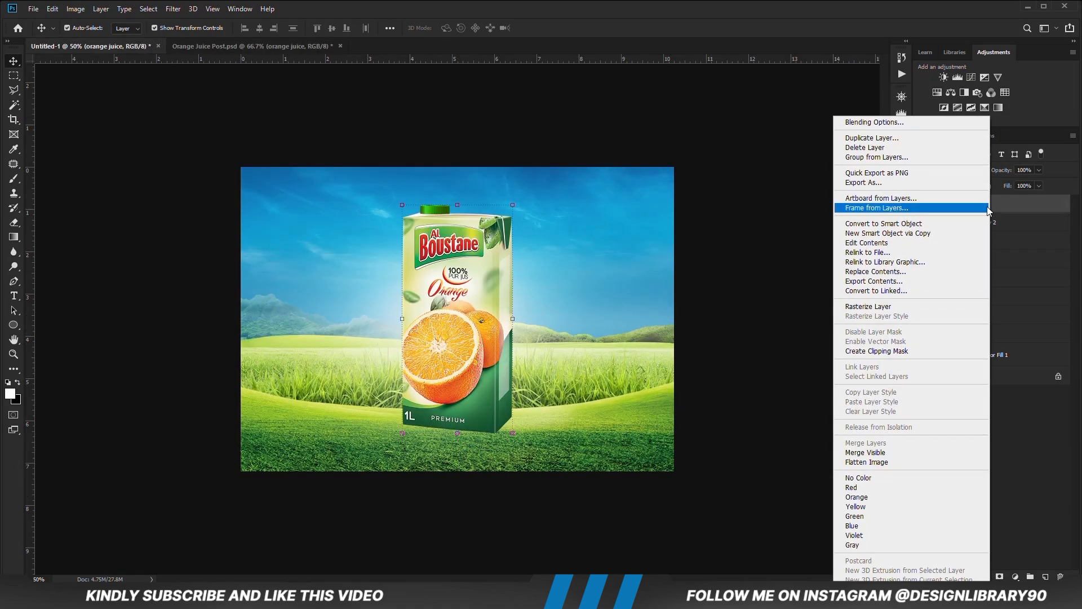
pyautogui.click(840, 232)
pyautogui.moveTo(451, 309); pyautogui.dragTo(458, 306)
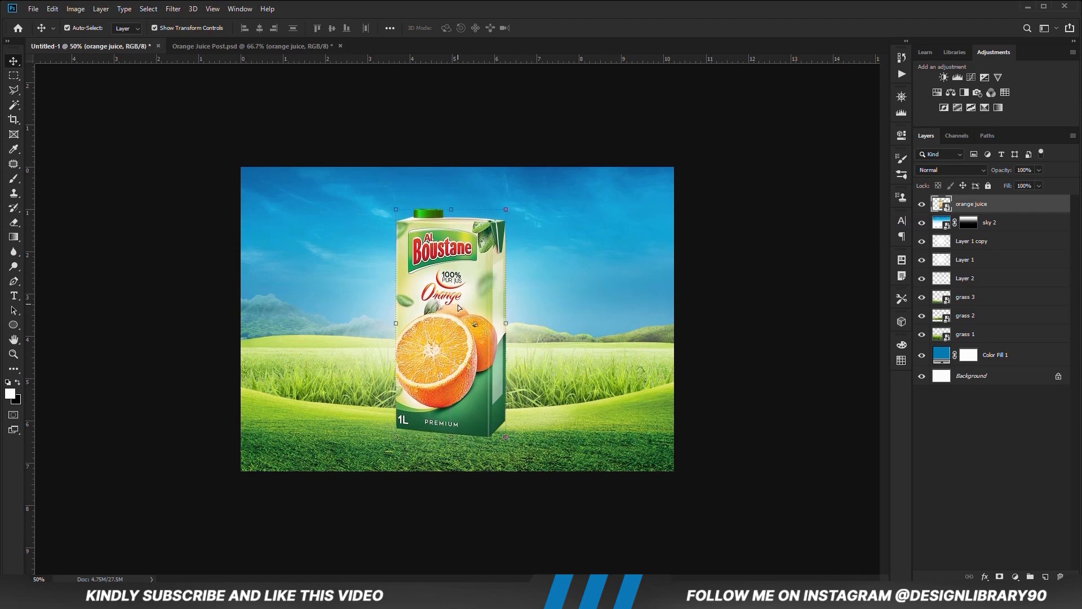
pyautogui.click(766, 325)
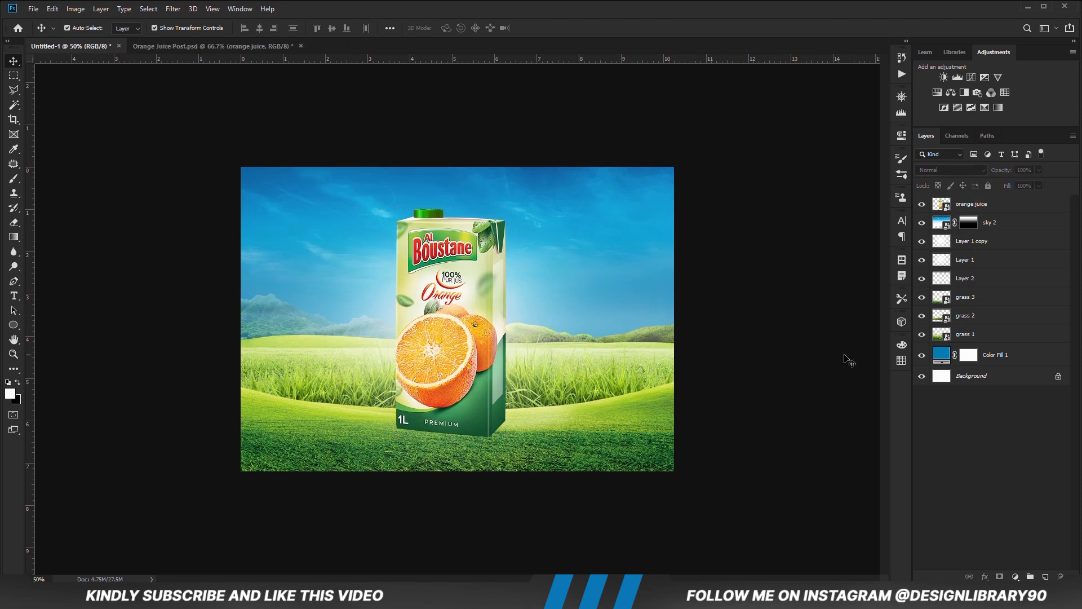
# - Add a Curves adjustment layer above all layers, darkening the shadows and anchoring the midtones near their original level
pyautogui.click(1014, 576)
pyautogui.click(1005, 428)
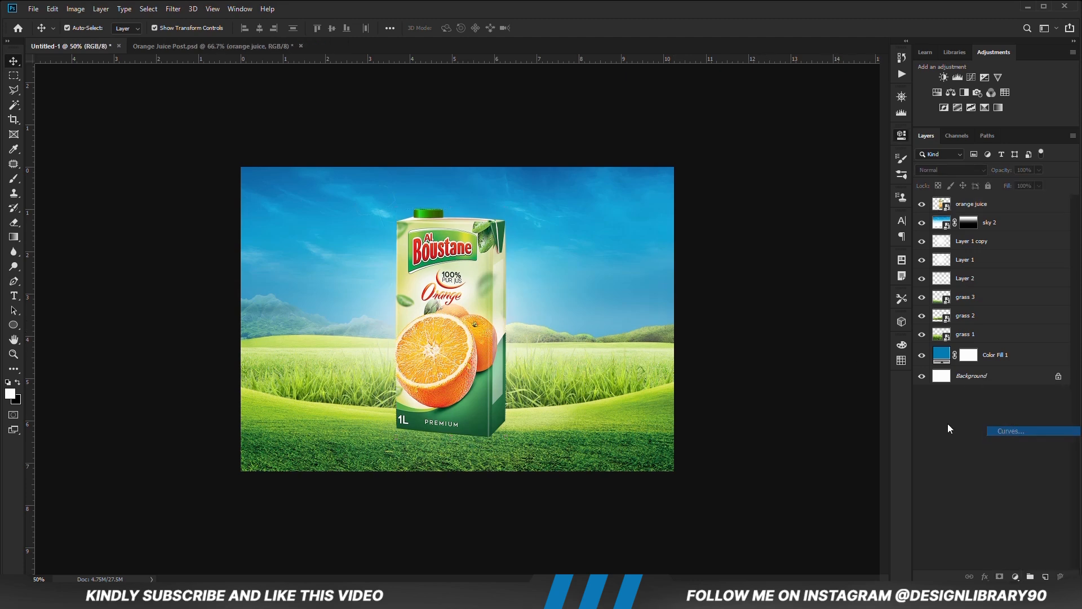
pyautogui.moveTo(783, 291); pyautogui.dragTo(785, 289)
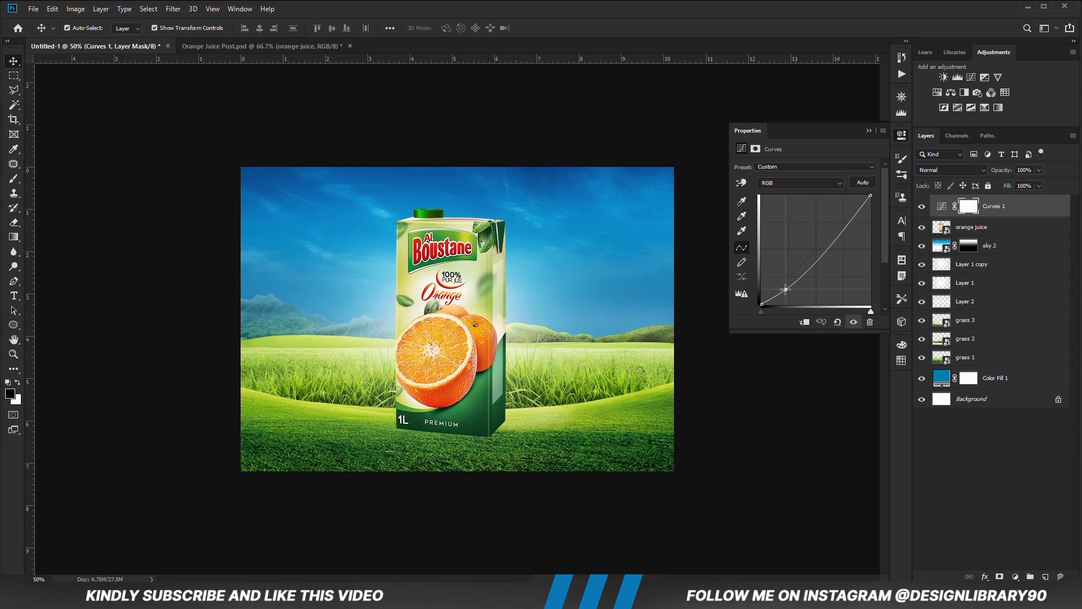
pyautogui.click(818, 255)
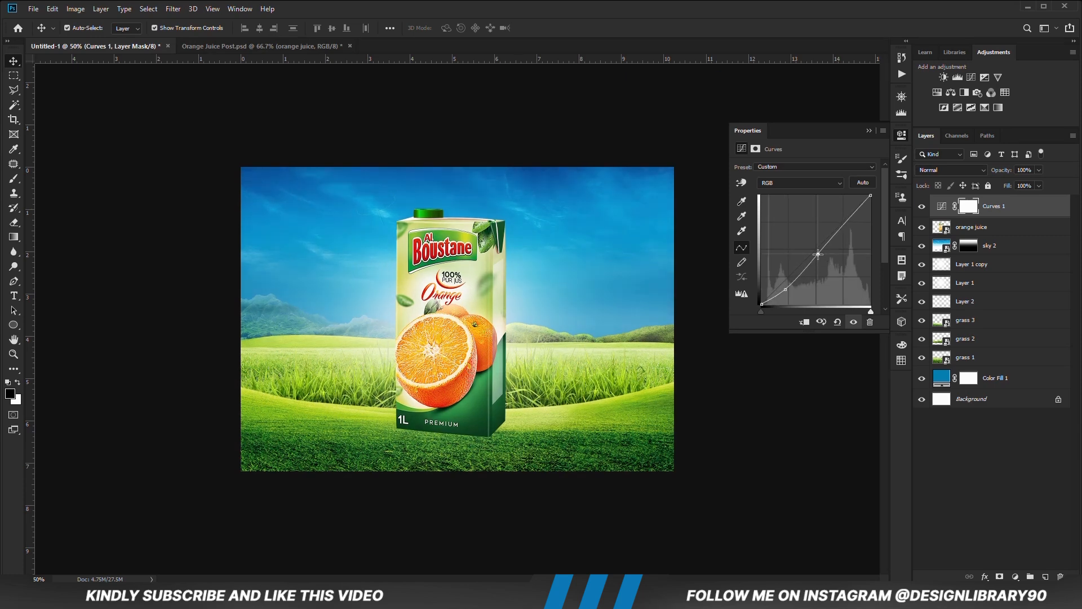
pyautogui.click(868, 130)
pyautogui.click(1037, 174)
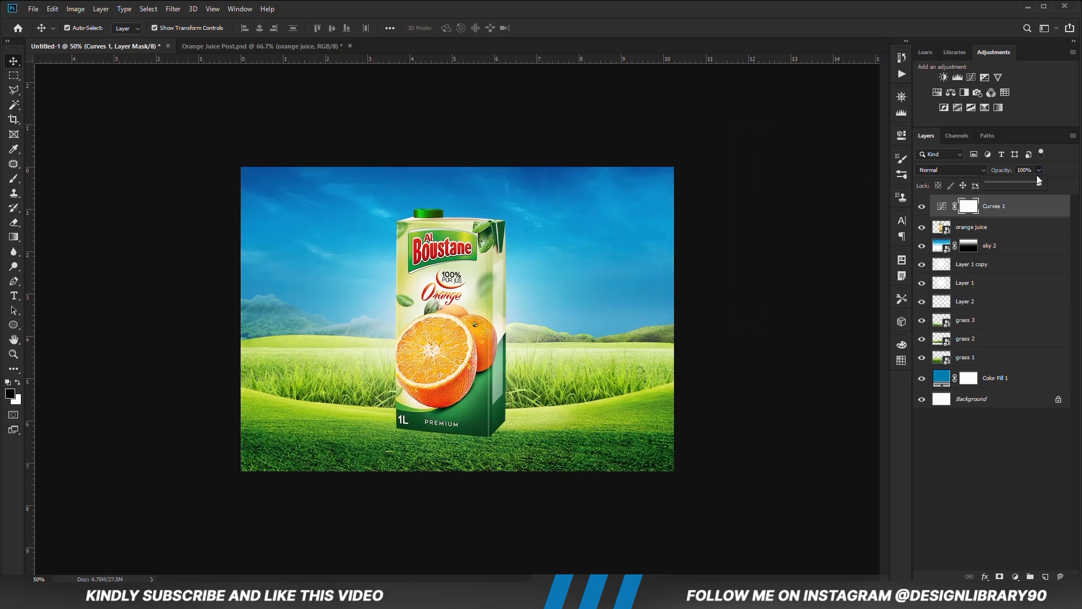
pyautogui.click(774, 306)
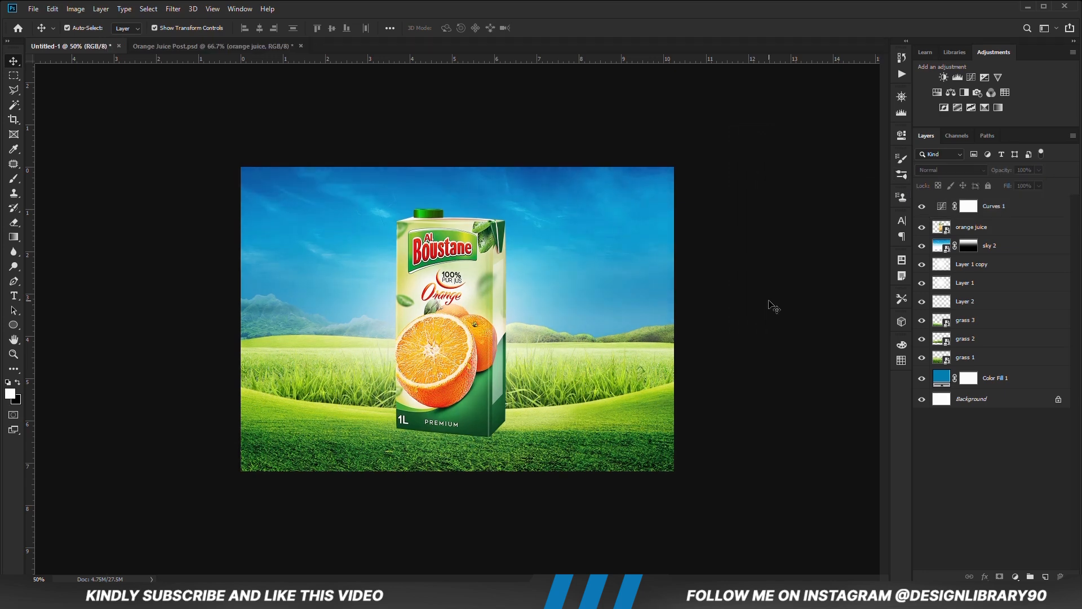
# - Add a Curves adjustment clipped to the orange juice layer and shape a gentle S-curve with darker shadows and brighter highlights
pyautogui.click(966, 231)
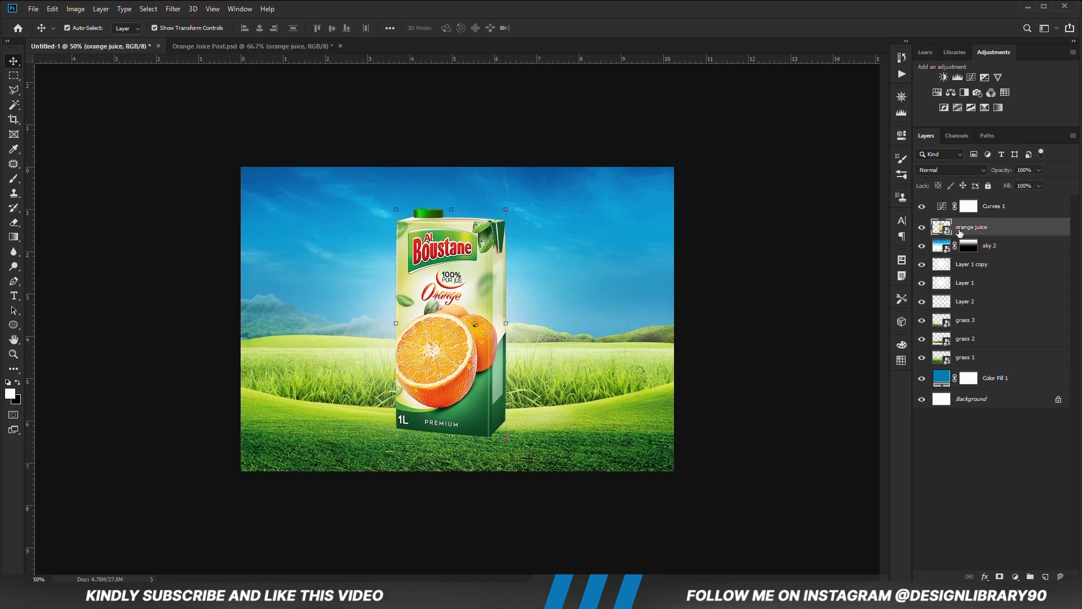
pyautogui.click(1015, 577)
pyautogui.click(1002, 441)
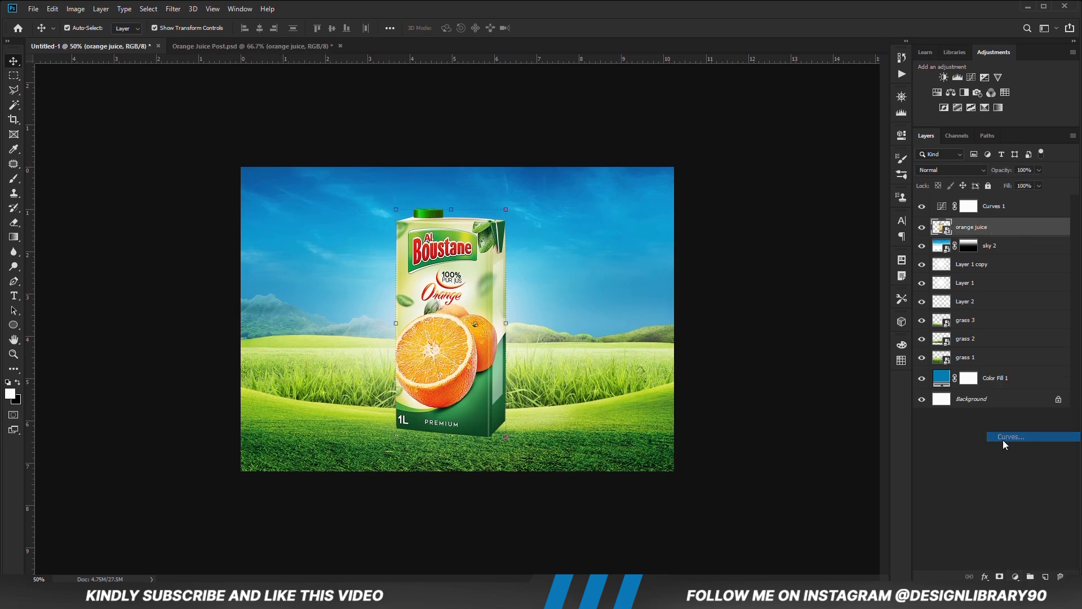
pyautogui.click(801, 322)
pyautogui.moveTo(784, 281); pyautogui.dragTo(787, 283)
pyautogui.moveTo(832, 237); pyautogui.dragTo(829, 236)
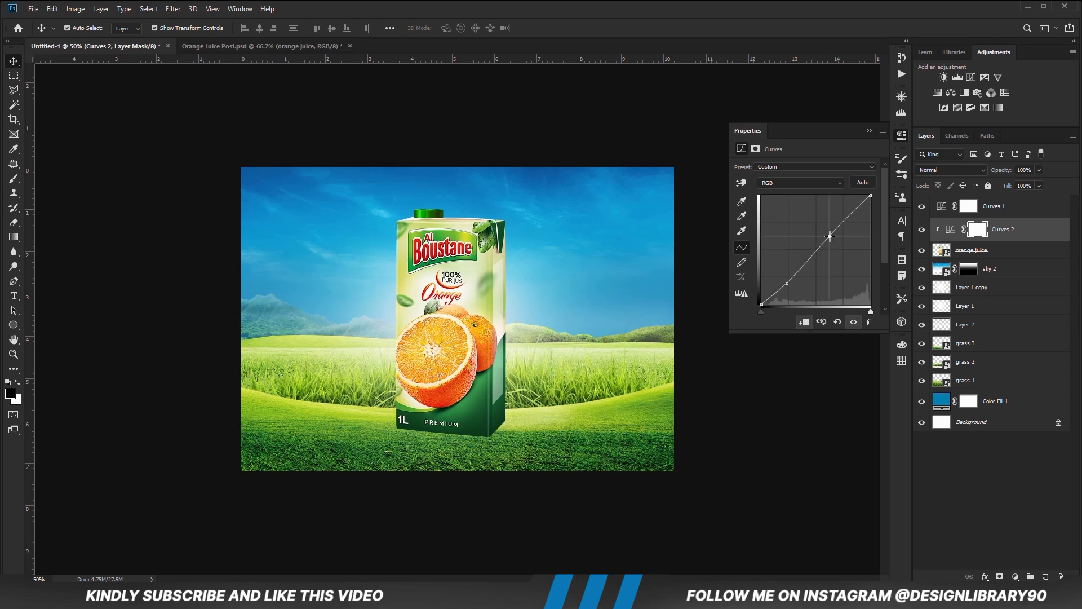
pyautogui.moveTo(787, 283); pyautogui.dragTo(789, 286)
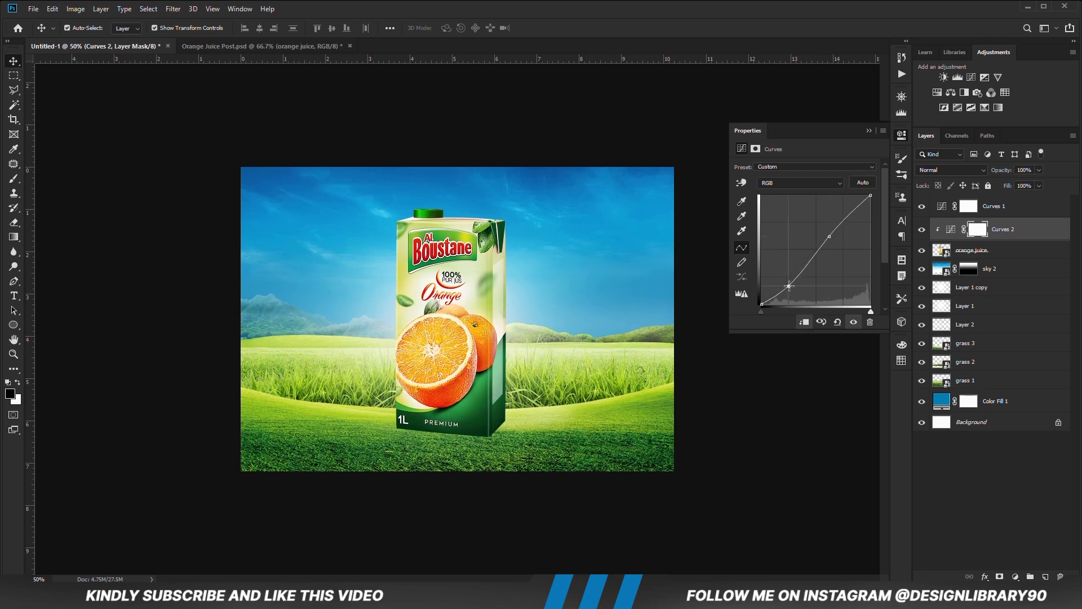
# - Compare the carton with and without the Curves 2 adjustment, and set that layer's opacity to 82%
pyautogui.click(869, 130)
pyautogui.click(921, 230)
pyautogui.click(921, 230)
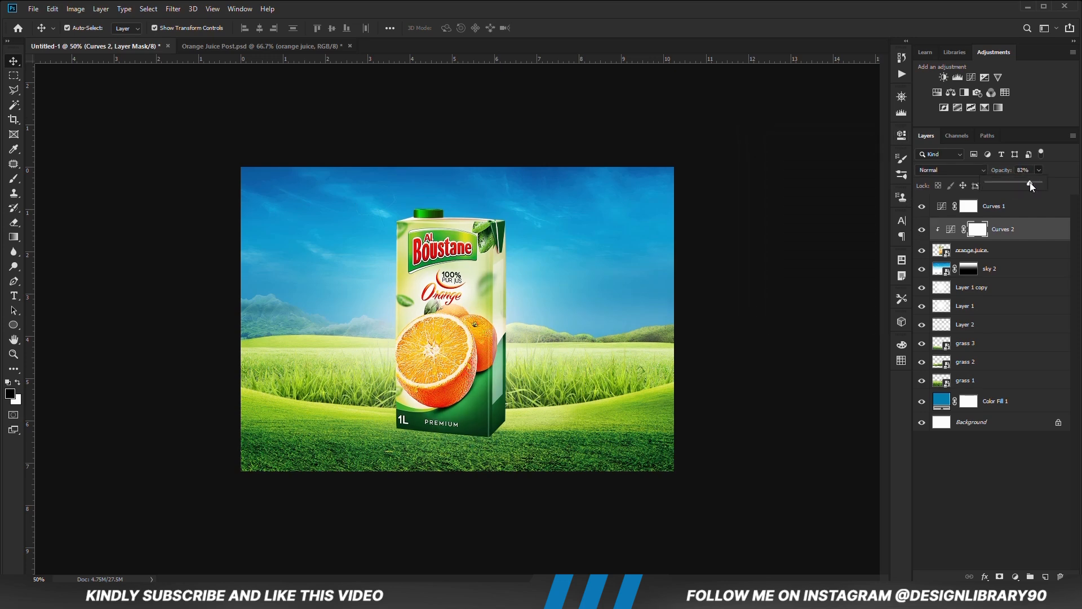
pyautogui.click(789, 335)
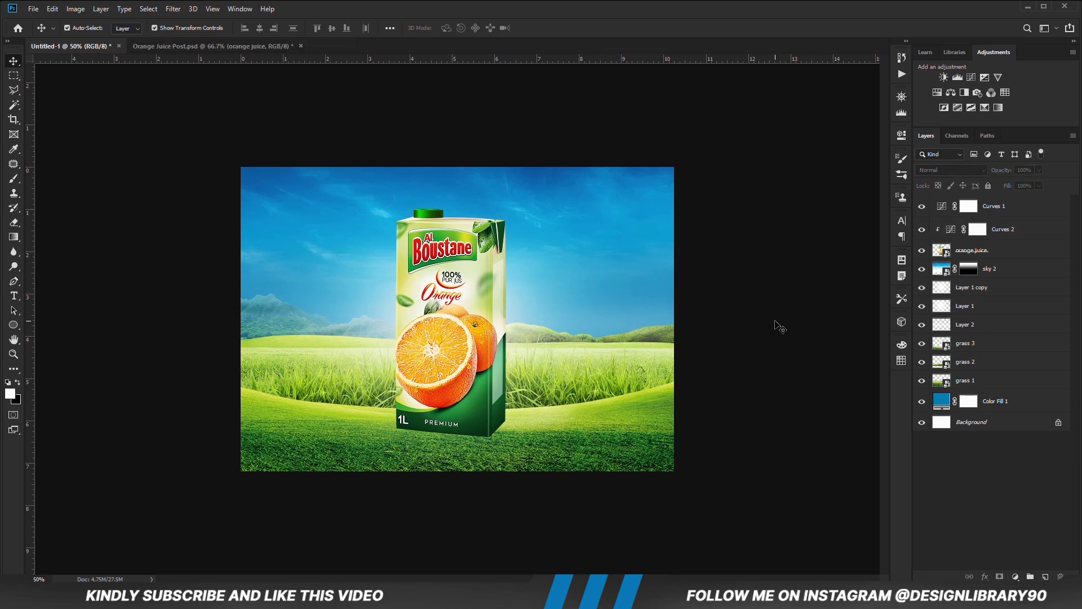
# - Copy the wooden fence from Orange Juice Post.psd into the composite and place it at the meadow's left edge
pyautogui.click(179, 51)
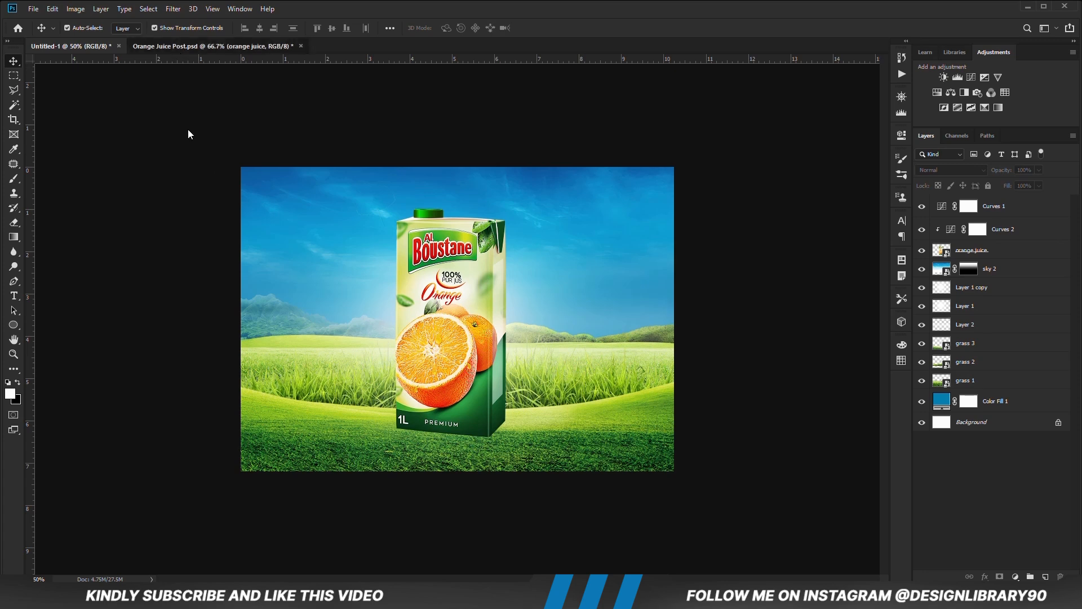
pyautogui.click(623, 351)
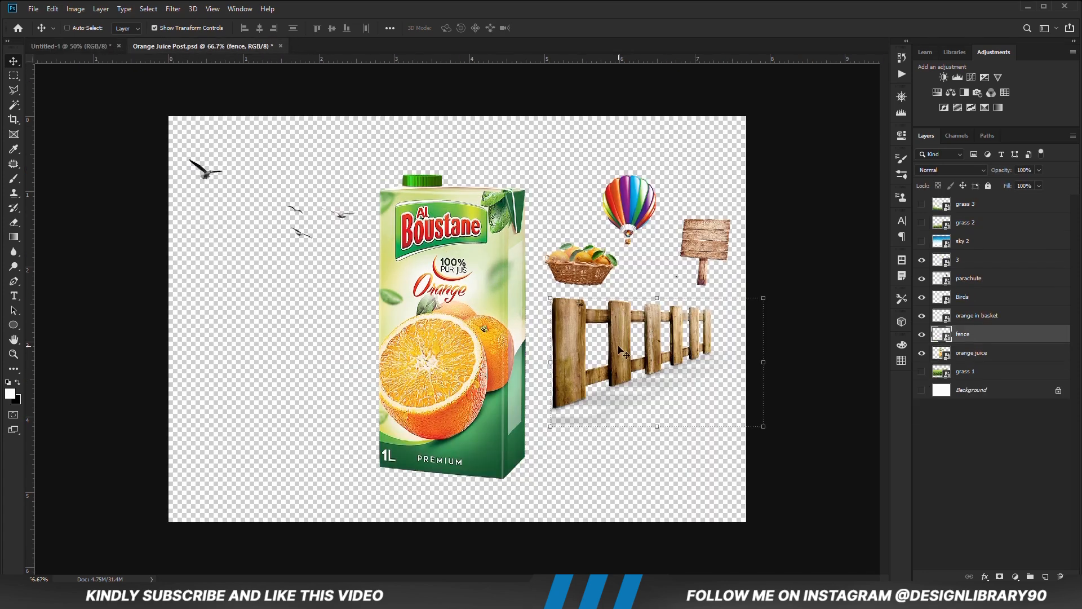
pyautogui.click(61, 47)
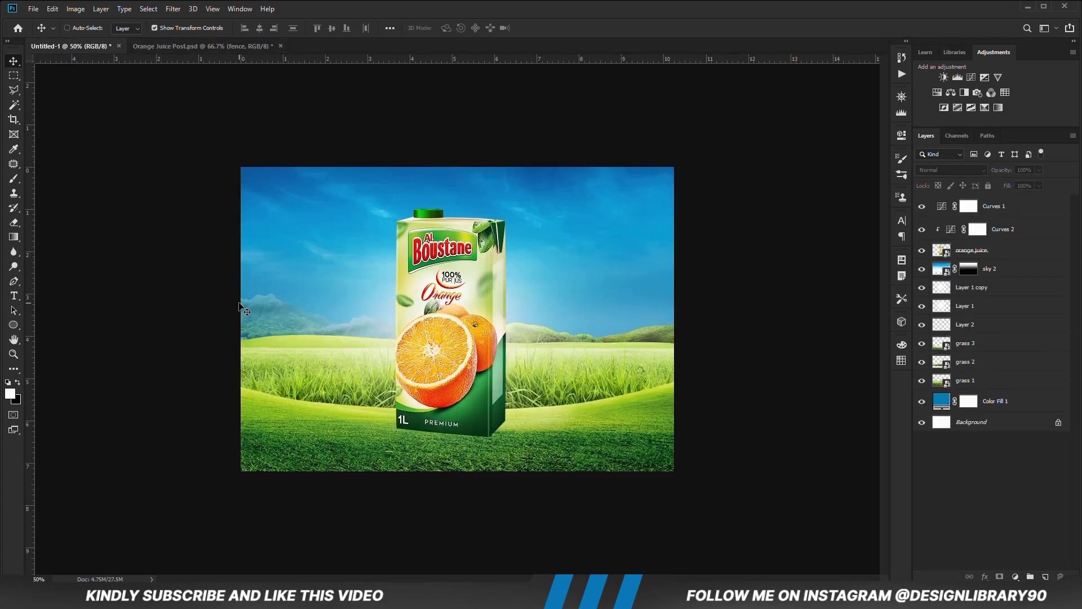
pyautogui.moveTo(243, 308); pyautogui.dragTo(243, 308)
pyautogui.moveTo(393, 318); pyautogui.dragTo(247, 349)
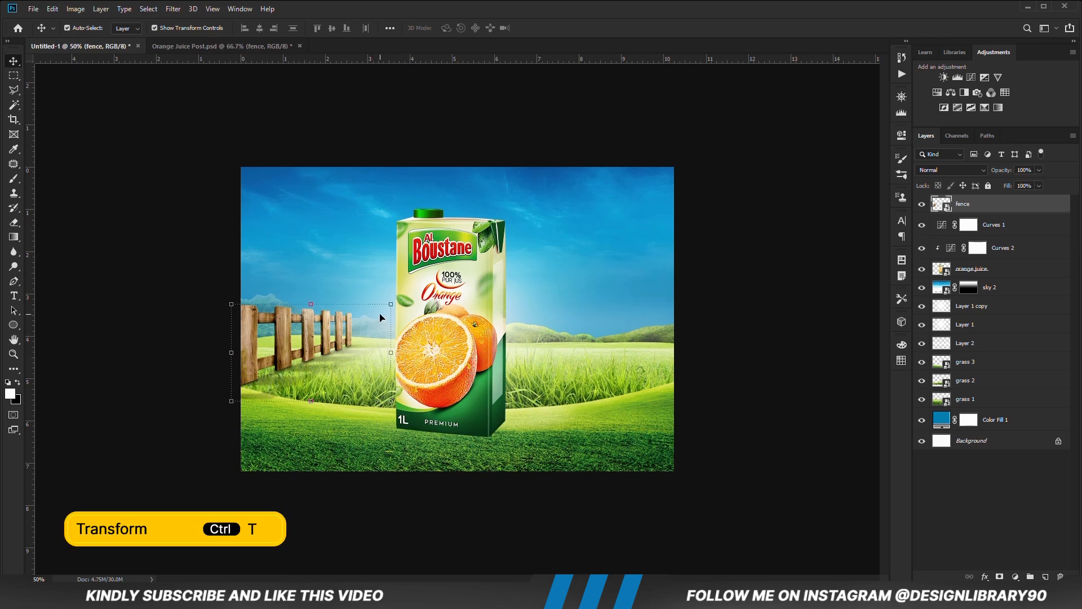
# - Shrink the fence slightly at the meadow's left edge and move its layer between grass 3 and grass 2
pyautogui.moveTo(388, 307); pyautogui.dragTo(363, 326)
pyautogui.moveTo(241, 401); pyautogui.dragTo(235, 401)
pyautogui.press('Return')
pyautogui.moveTo(984, 210); pyautogui.dragTo(969, 369)
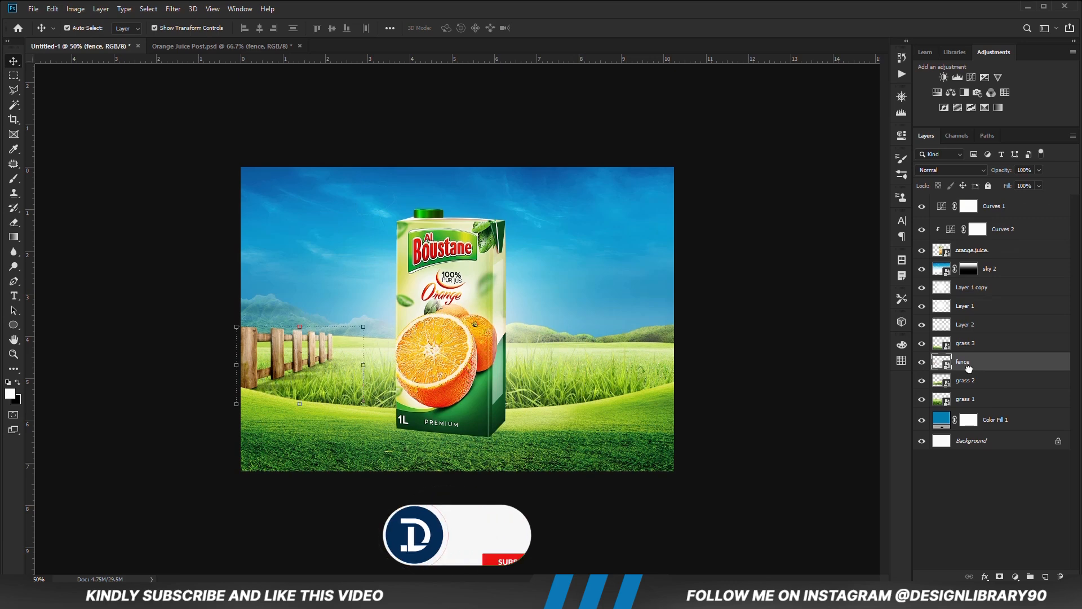
pyautogui.click(768, 365)
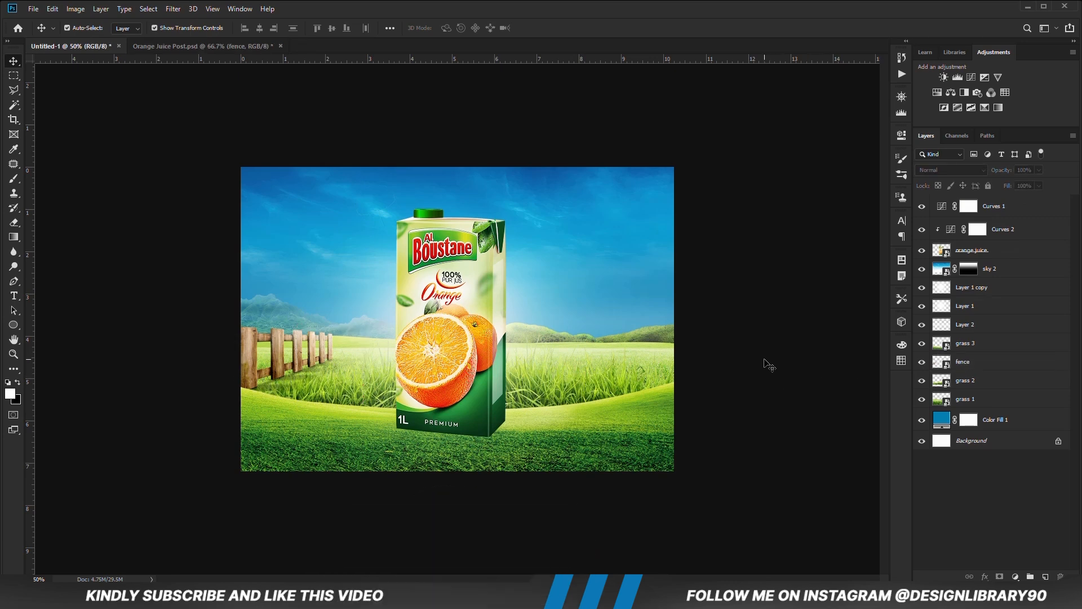
# - Flip the fence copy 2 layer horizontally and place it at the right edge of the meadow
pyautogui.click(251, 372)
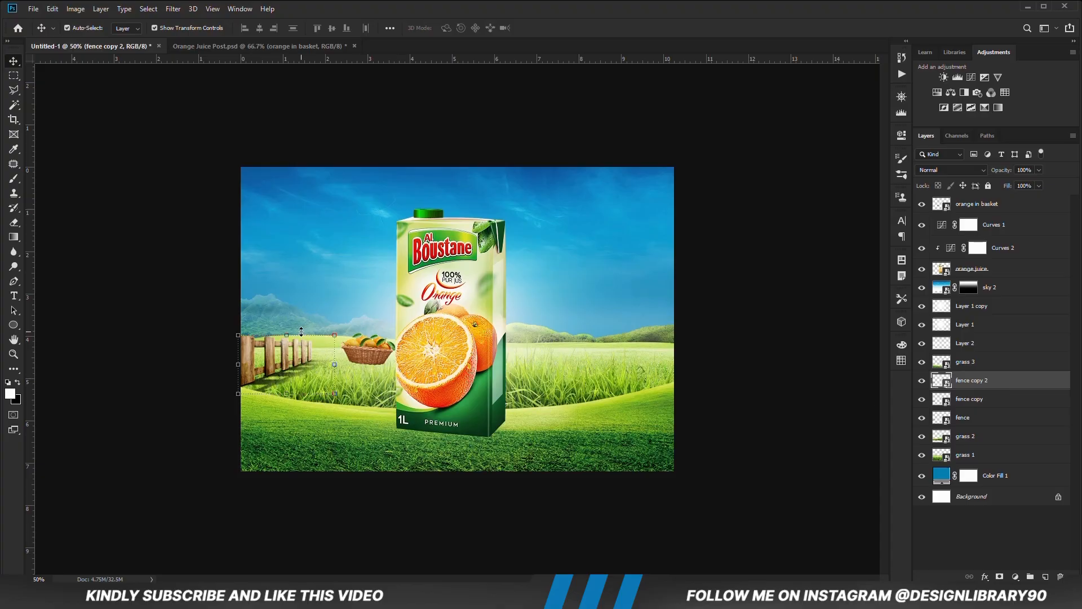
pyautogui.rightClick(289, 361)
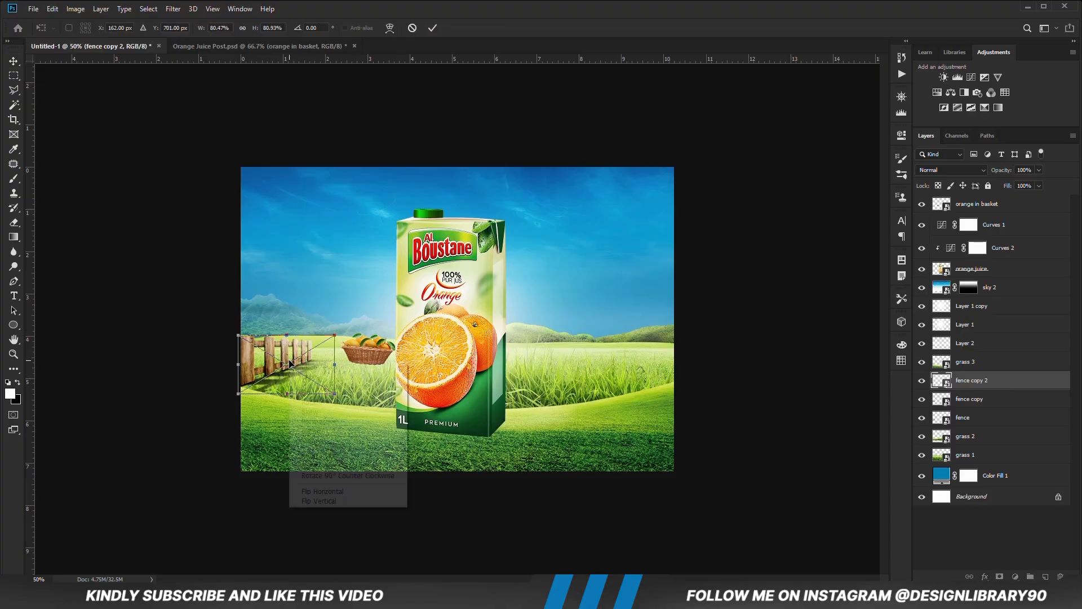
pyautogui.click(338, 491)
pyautogui.moveTo(292, 365); pyautogui.dragTo(651, 365)
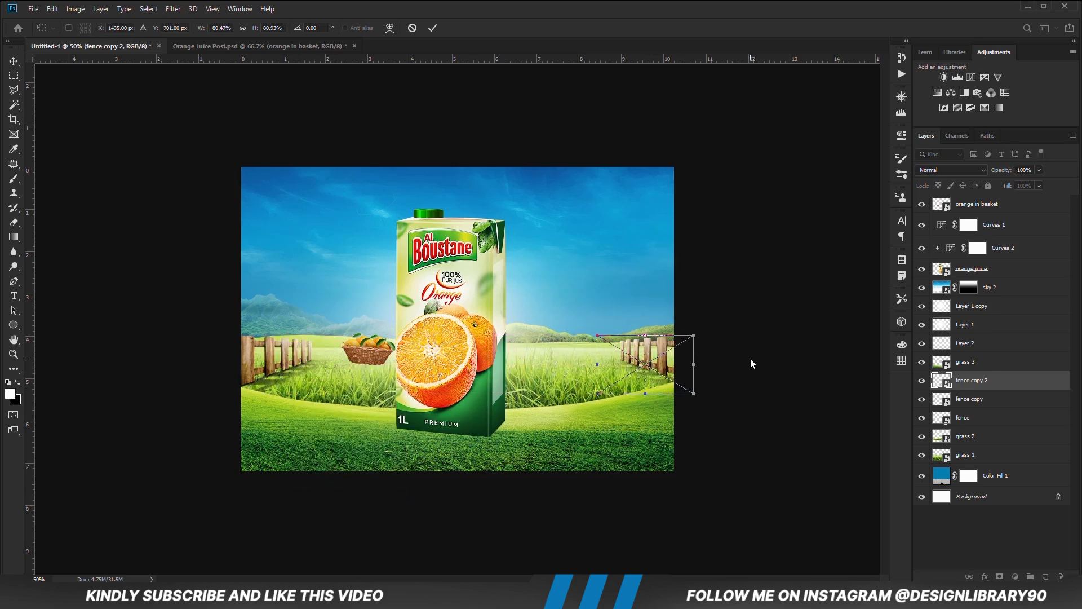
pyautogui.press('Return')
# - Scale the orange basket down slightly and place it between the left fence and the carton
pyautogui.click(373, 351)
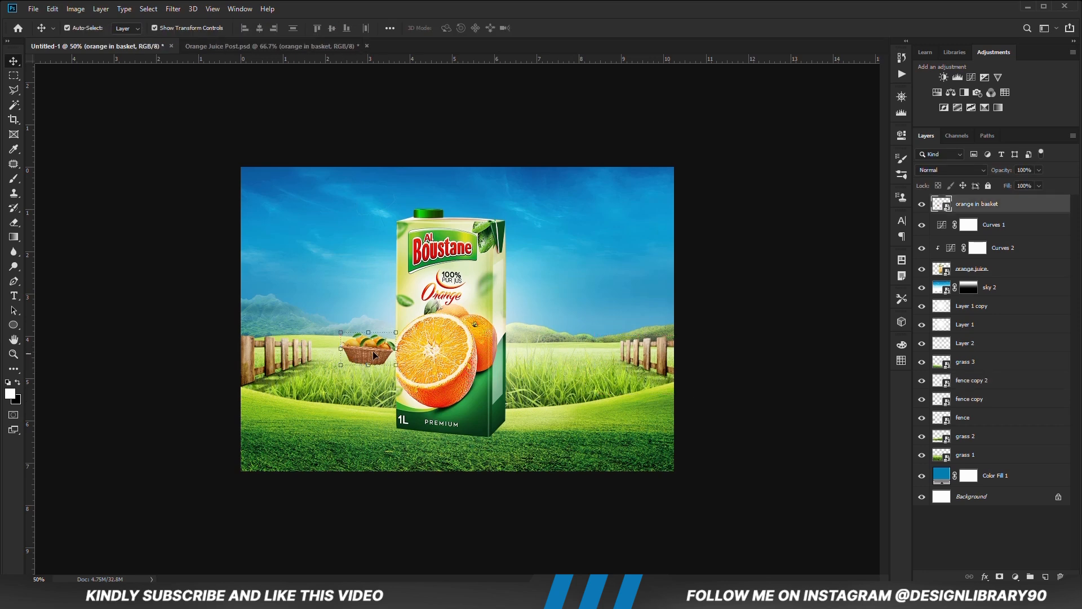
pyautogui.hotkey('ctrl', 't')
pyautogui.moveTo(396, 365); pyautogui.dragTo(341, 349)
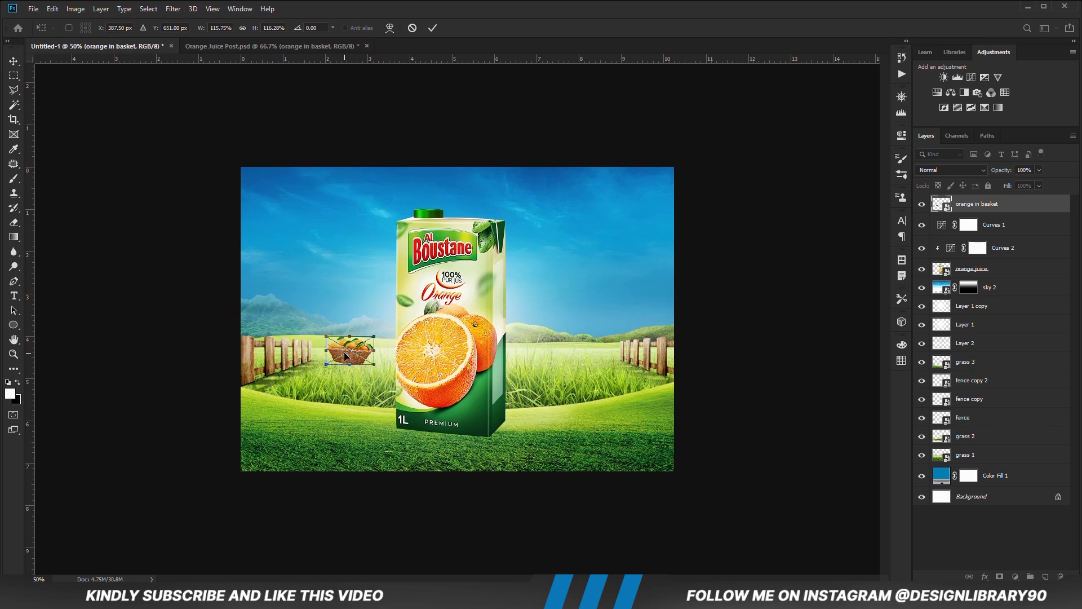
pyautogui.press('Return')
pyautogui.click(758, 389)
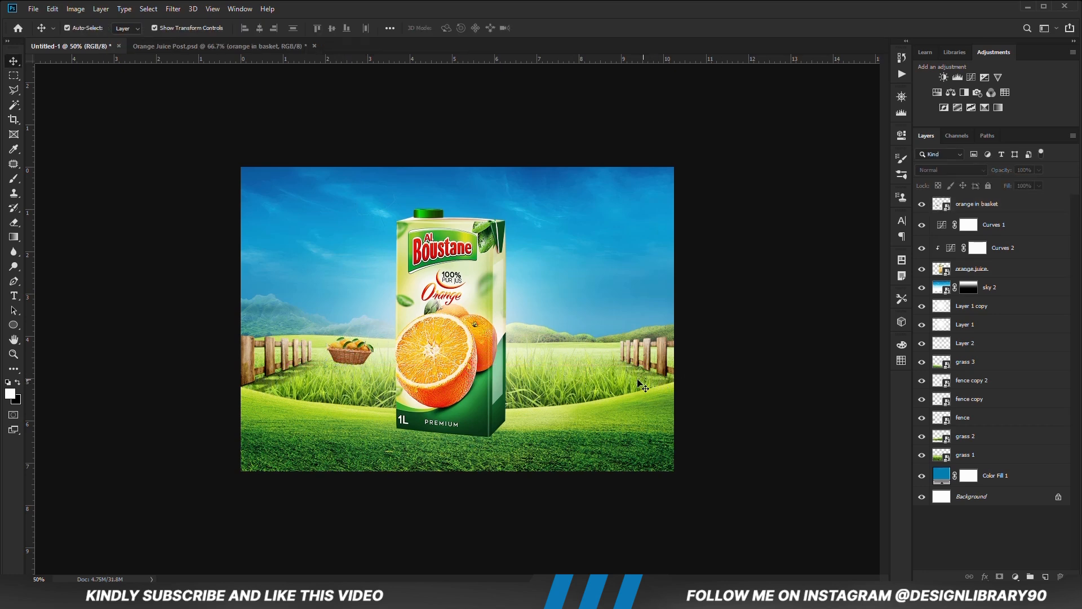
# - Shift the orange basket slightly toward the left fence and move its layer between grass 2 and grass 1
pyautogui.click(346, 351)
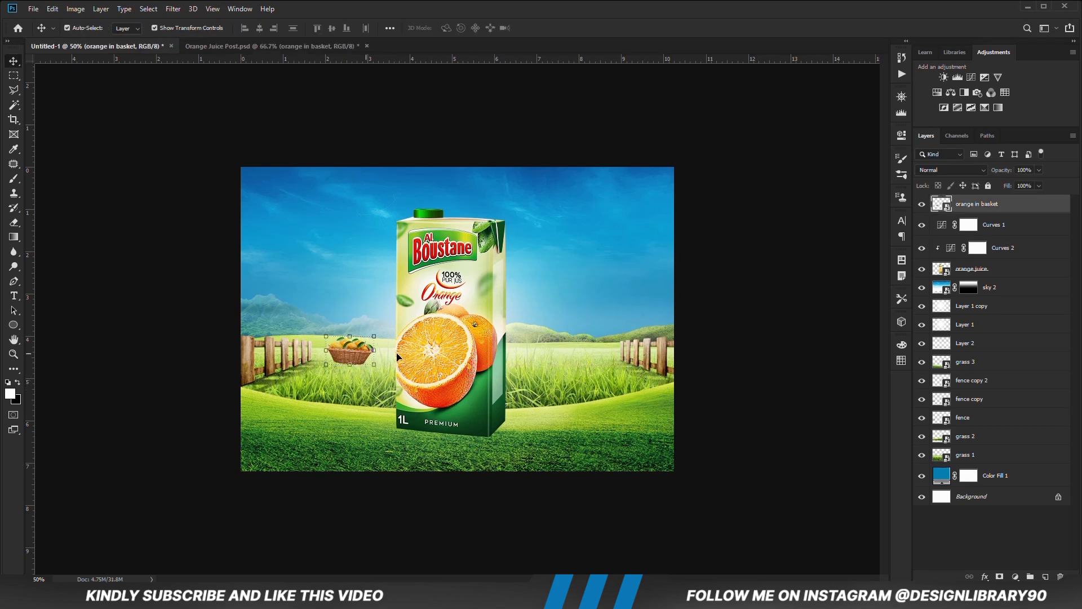
pyautogui.moveTo(987, 209); pyautogui.dragTo(961, 429)
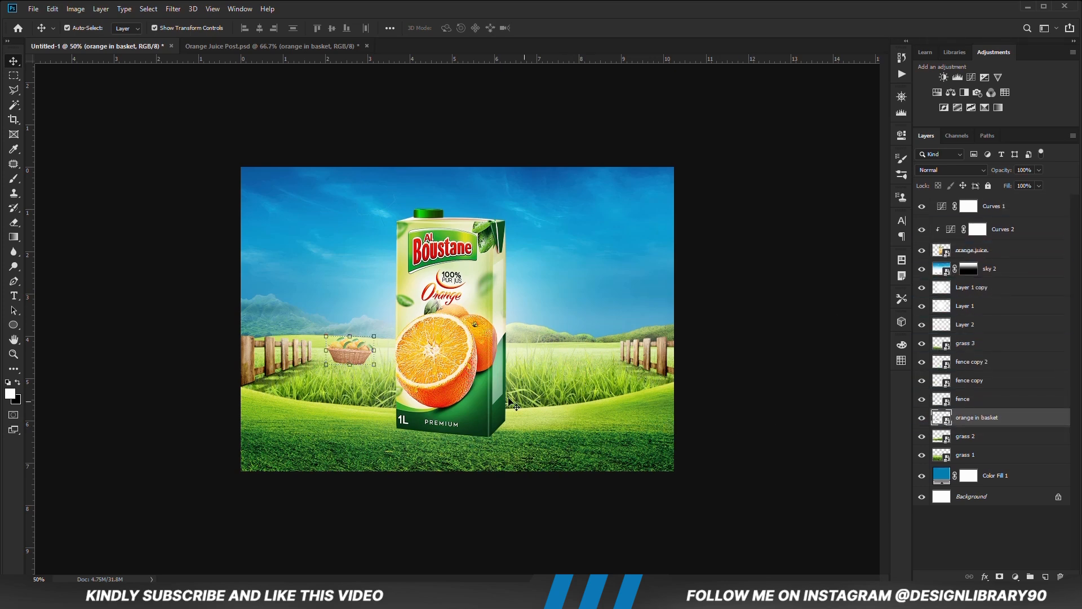
pyautogui.moveTo(349, 354); pyautogui.dragTo(339, 355)
pyautogui.moveTo(982, 437); pyautogui.dragTo(981, 447)
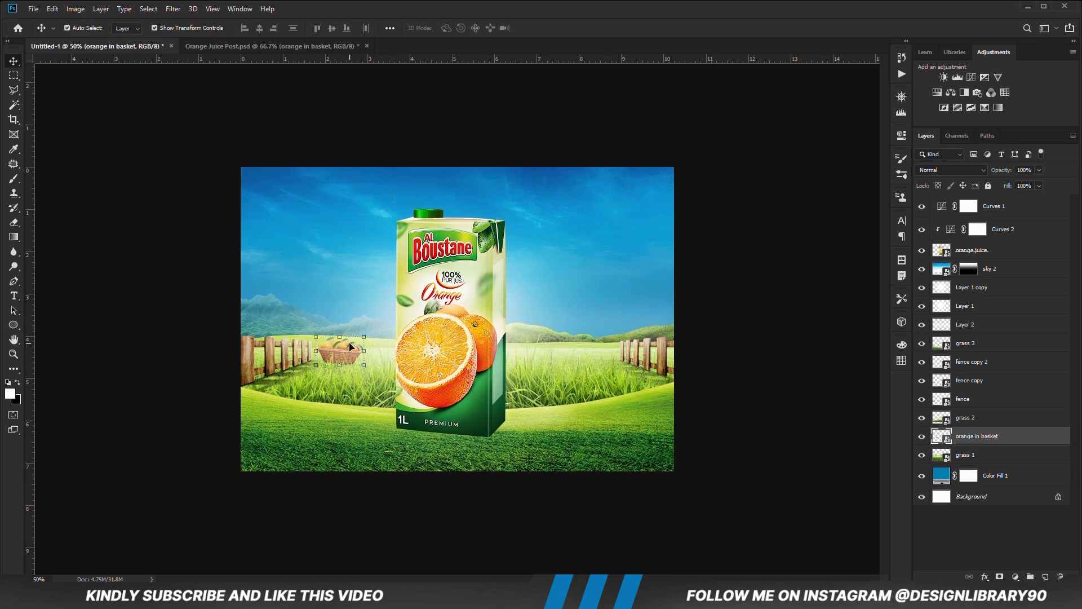
# - Add a Curves adjustment clipped to the orange in basket layer, with darker shadows and slightly brighter highlights
pyautogui.click(1015, 577)
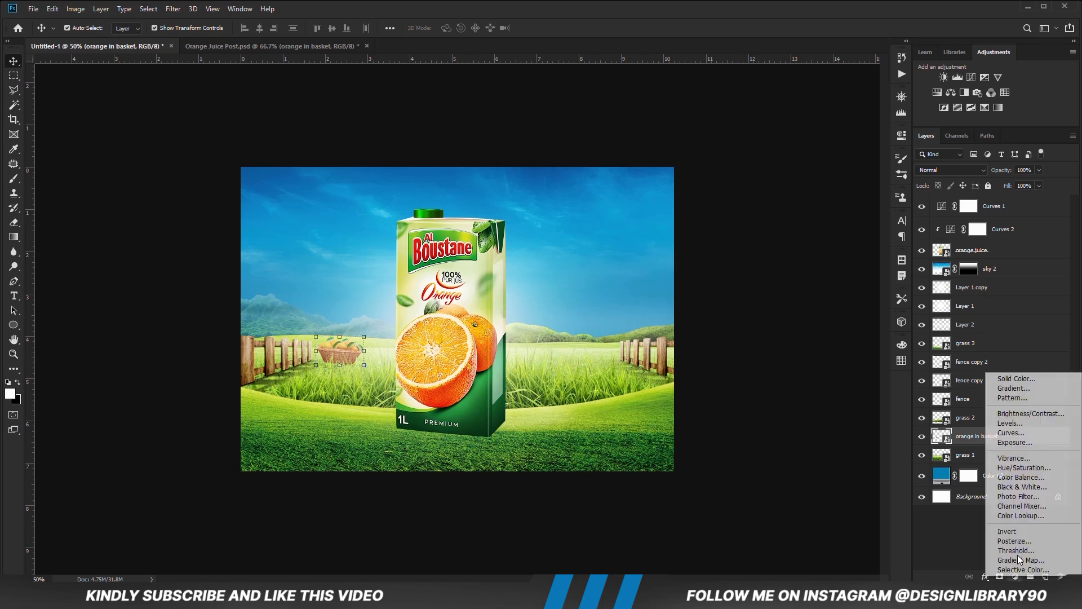
pyautogui.click(1009, 443)
pyautogui.click(804, 321)
pyautogui.click(787, 286)
pyautogui.moveTo(825, 245); pyautogui.dragTo(826, 242)
pyautogui.click(853, 321)
pyautogui.click(854, 322)
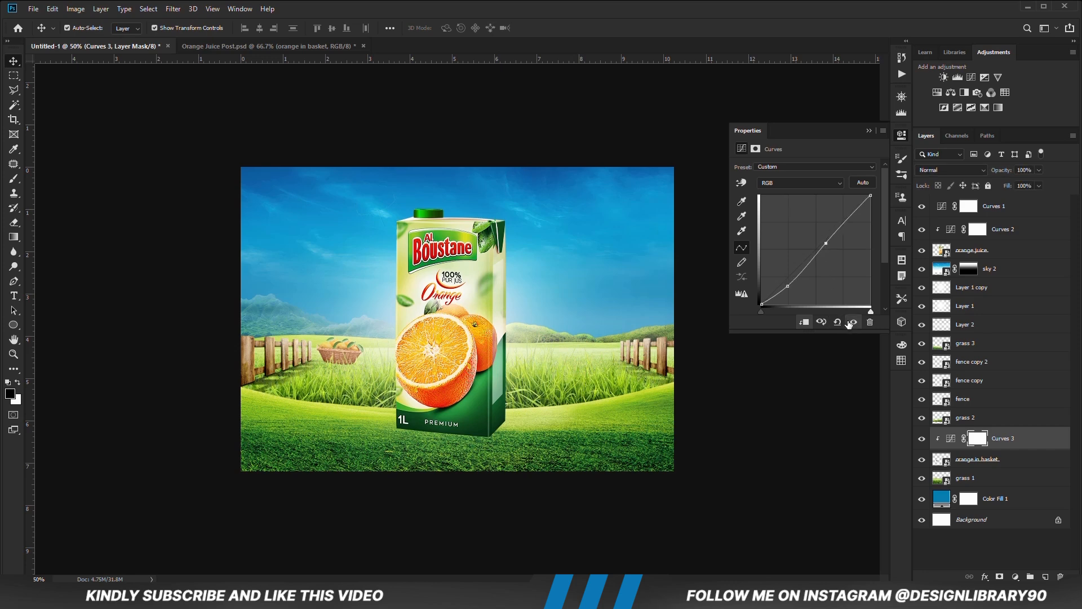
pyautogui.click(872, 130)
pyautogui.click(753, 337)
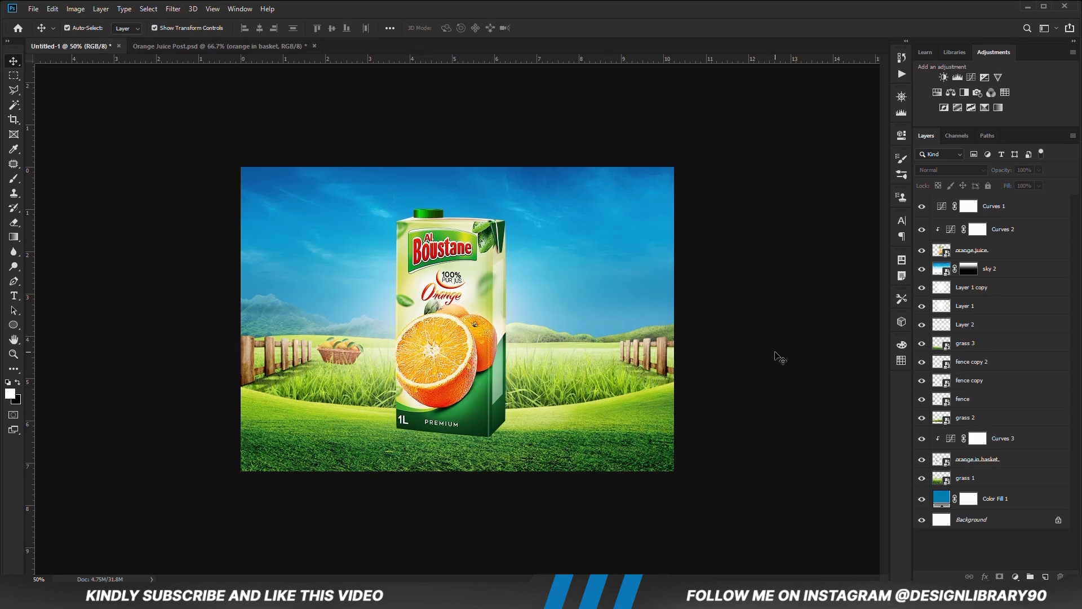
# - Copy the birds from Orange Juice Post.psd into the composite, shrink them to about 76% and place them in the sky left of the carton
pyautogui.click(237, 45)
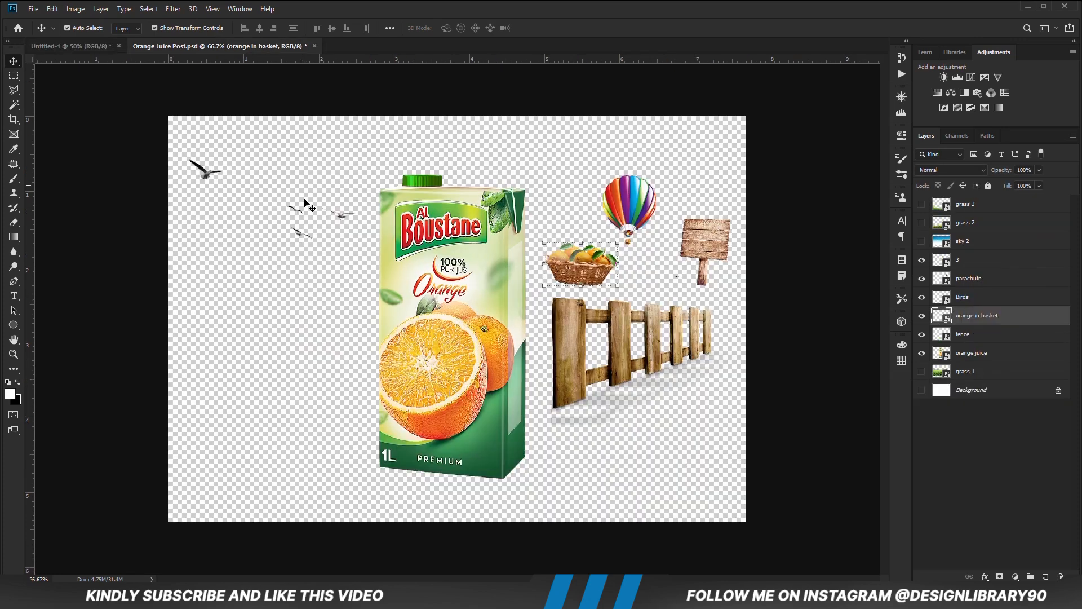
pyautogui.click(303, 238)
pyautogui.moveTo(298, 232); pyautogui.dragTo(459, 320)
pyautogui.hotkey('ctrl', 't')
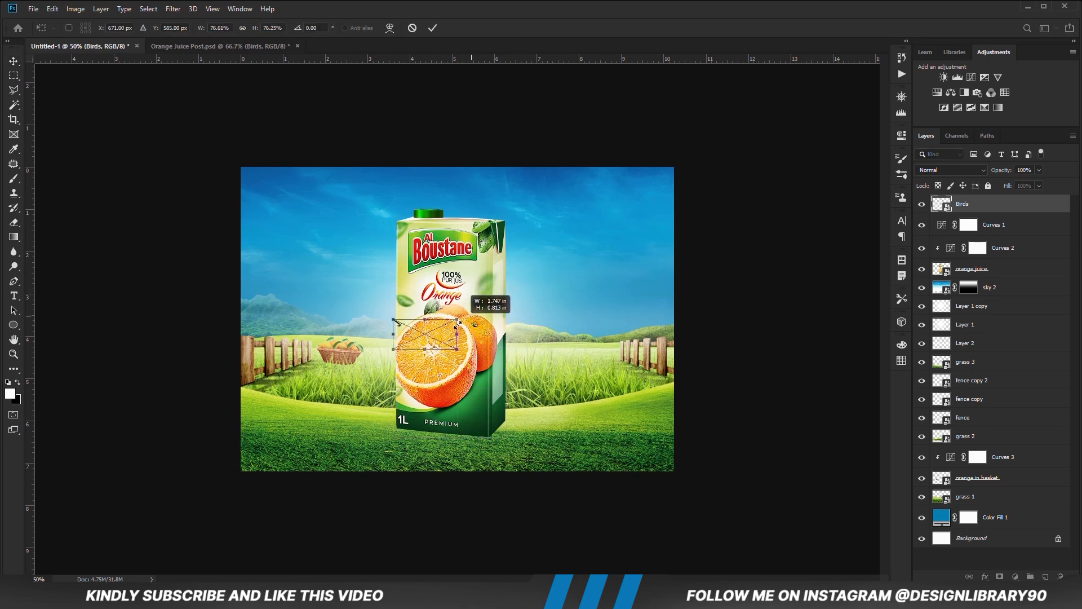
pyautogui.moveTo(459, 319); pyautogui.dragTo(460, 319)
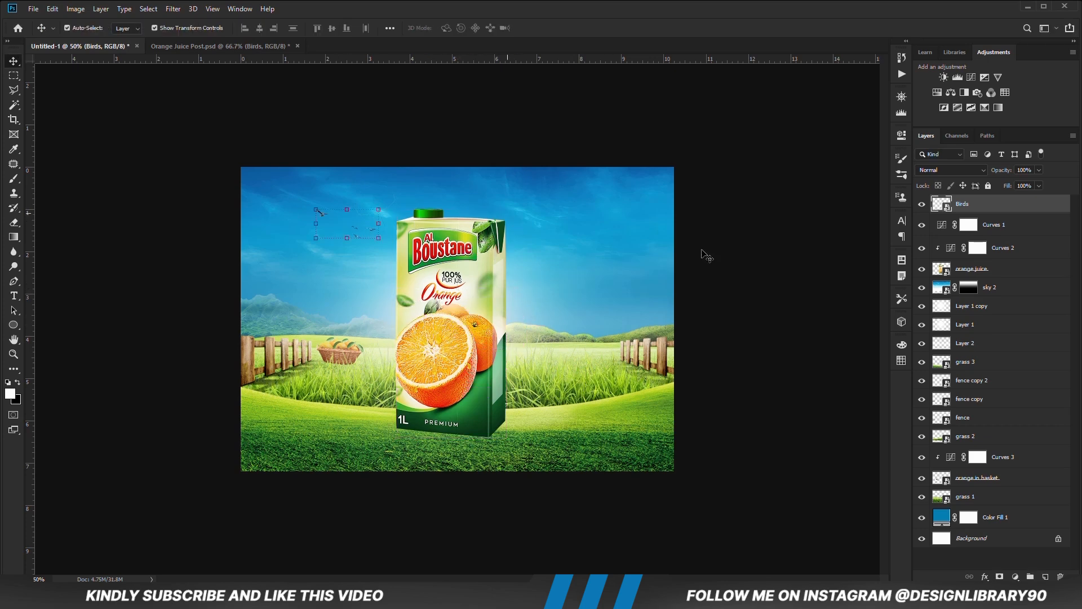
pyautogui.click(740, 267)
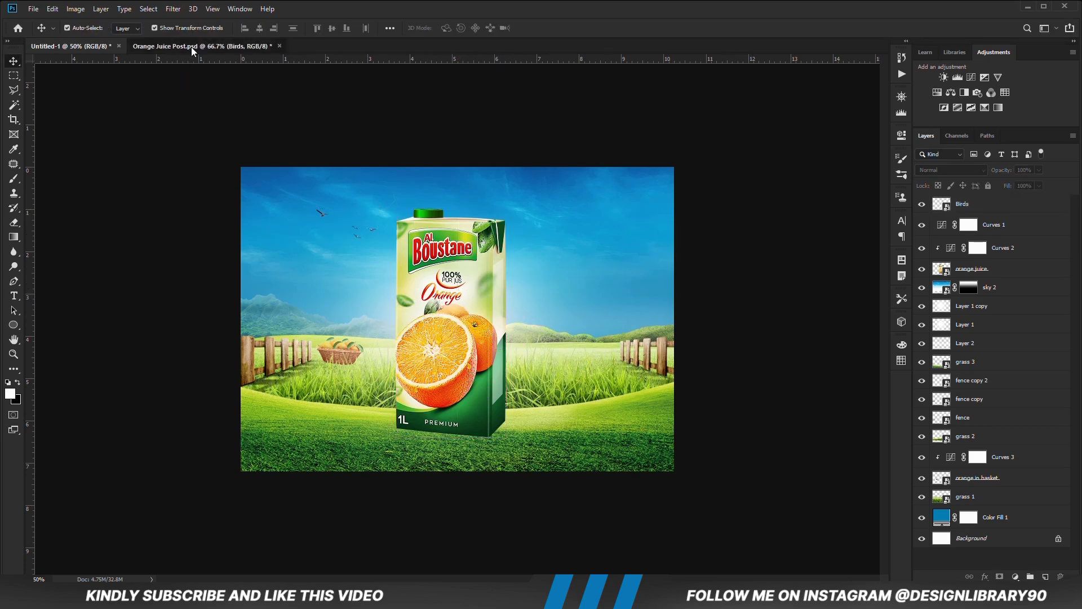
# - Copy the hot-air balloon (parachute layer) from Orange Juice Post.psd into the composite and move it to the sky right of the carton
pyautogui.click(191, 46)
pyautogui.click(640, 218)
pyautogui.moveTo(639, 215); pyautogui.dragTo(96, 51)
pyautogui.hotkey('ctrl', 'v')
pyautogui.moveTo(453, 333); pyautogui.dragTo(558, 240)
# - Scale the hot-air balloon down to about 53% and position it in the upper sky right of the carton
pyautogui.hotkey('ctrl', 't')
pyautogui.press('Return')
pyautogui.rightClick(978, 207)
pyautogui.click(871, 223)
pyautogui.moveTo(541, 242); pyautogui.dragTo(574, 230)
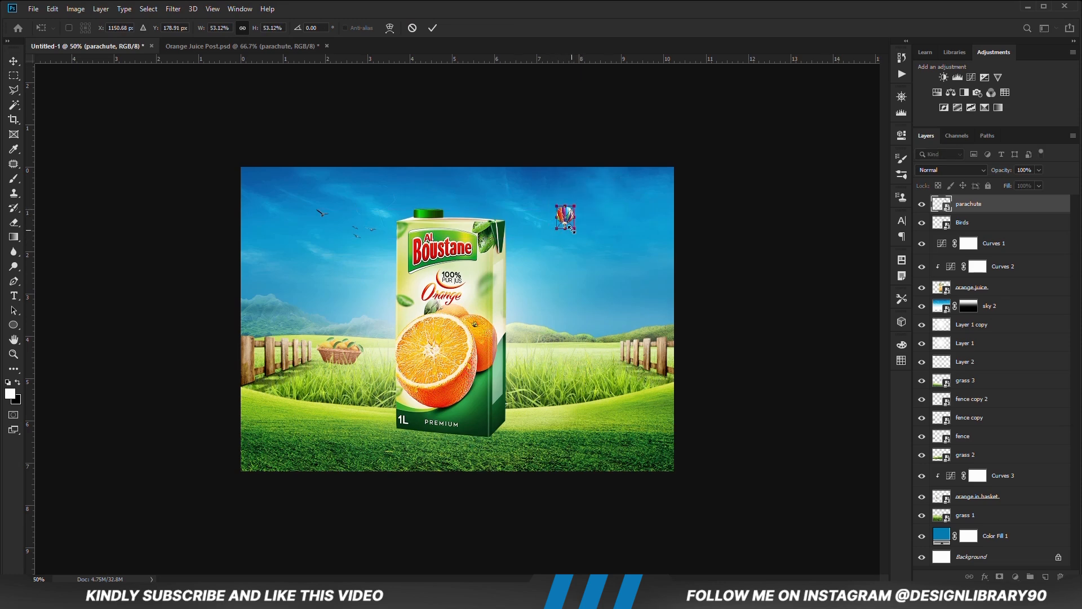
pyautogui.press('Return')
pyautogui.click(733, 362)
# - Add a Curves adjustment layer above all layers and pull the lower midtones down to darken the whole image
pyautogui.click(1016, 577)
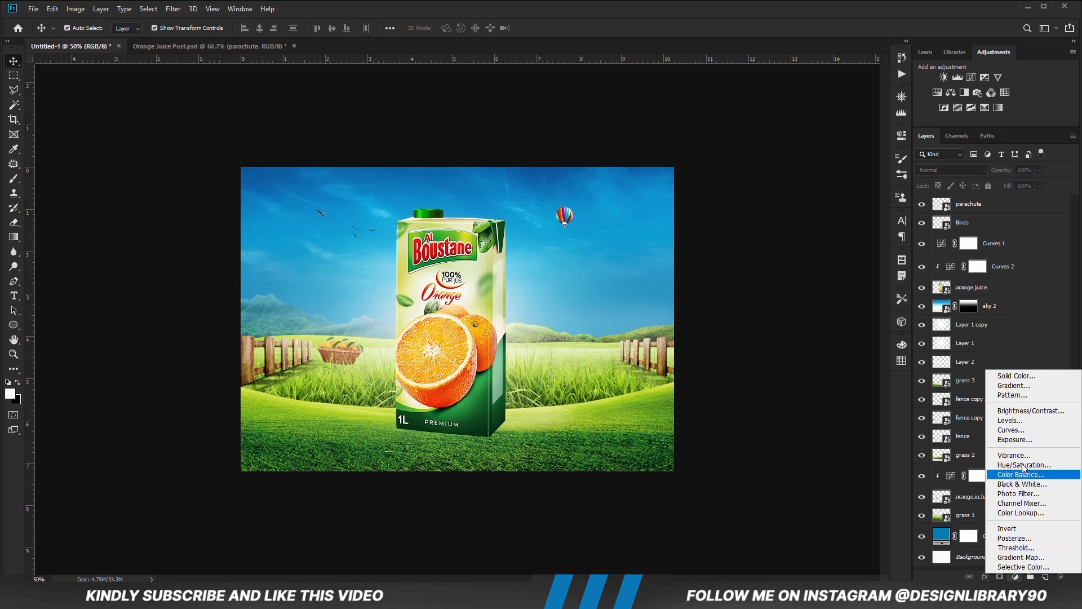
pyautogui.click(1001, 431)
pyautogui.moveTo(796, 271); pyautogui.dragTo(801, 273)
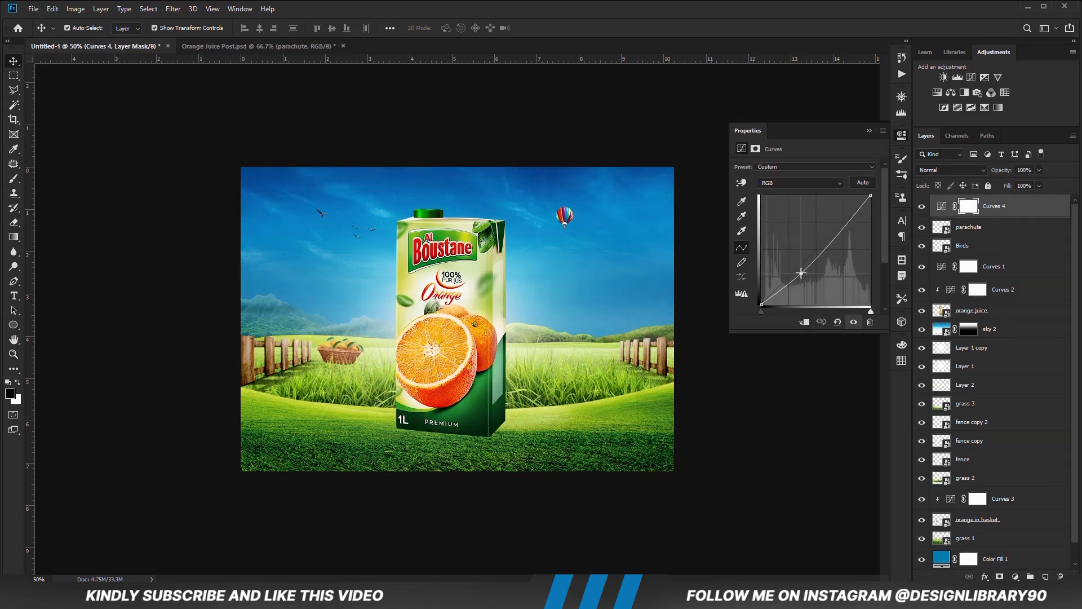
pyautogui.click(880, 133)
# - Compare the image with and without the Curves 4 adjustment, and set that layer's opacity to 70%
pyautogui.click(921, 208)
pyautogui.click(921, 208)
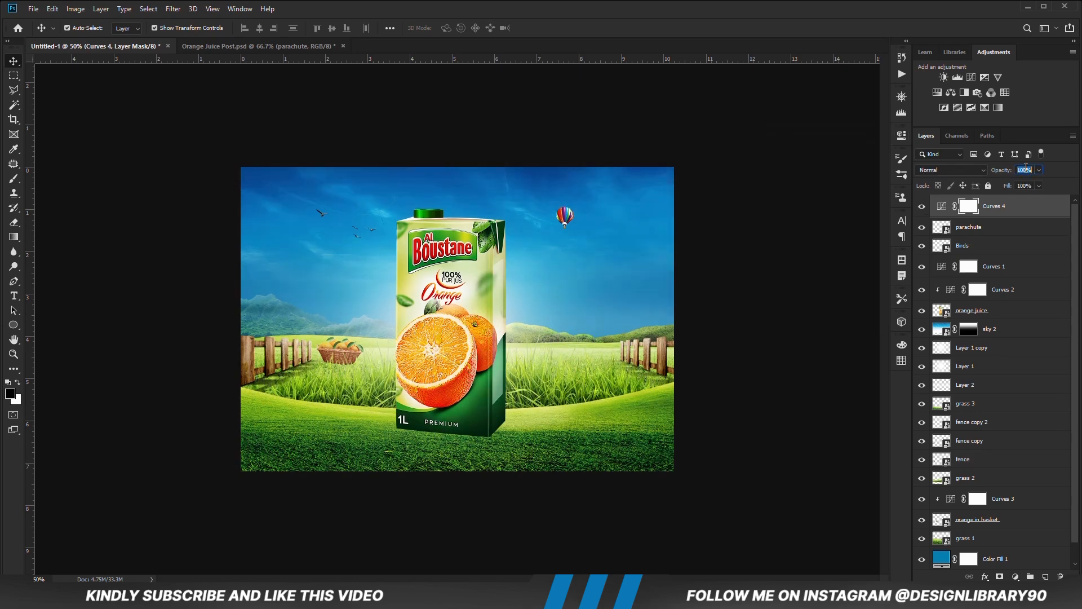
pyautogui.write('70')
pyautogui.click(922, 206)
pyautogui.click(922, 207)
pyautogui.click(799, 240)
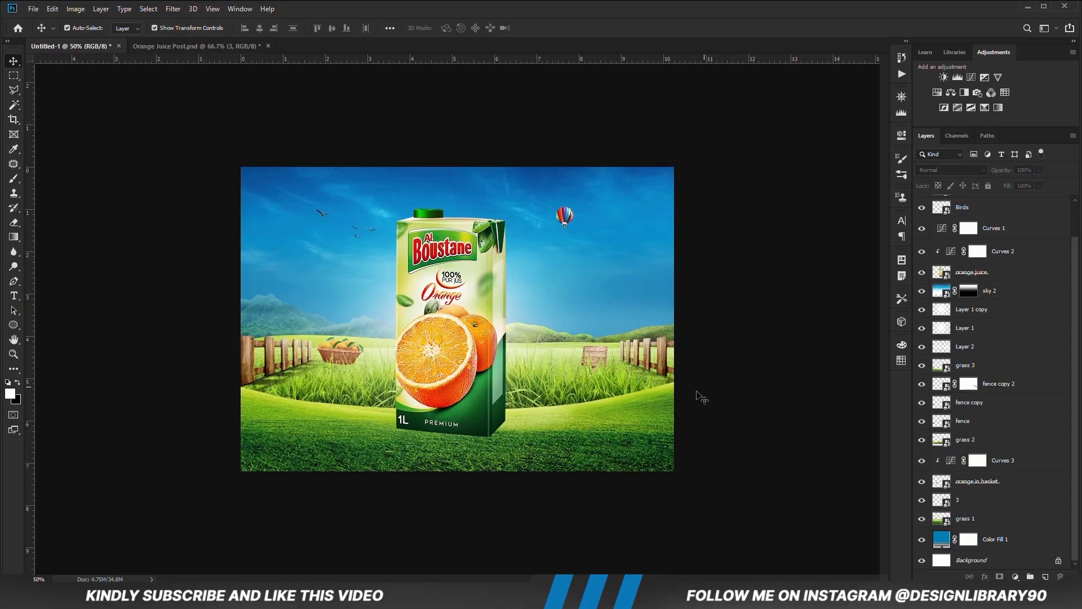
# - Add an Exposure adjustment clipped to the grass 3 layer and set its exposure to -3.50
pyautogui.click(667, 423)
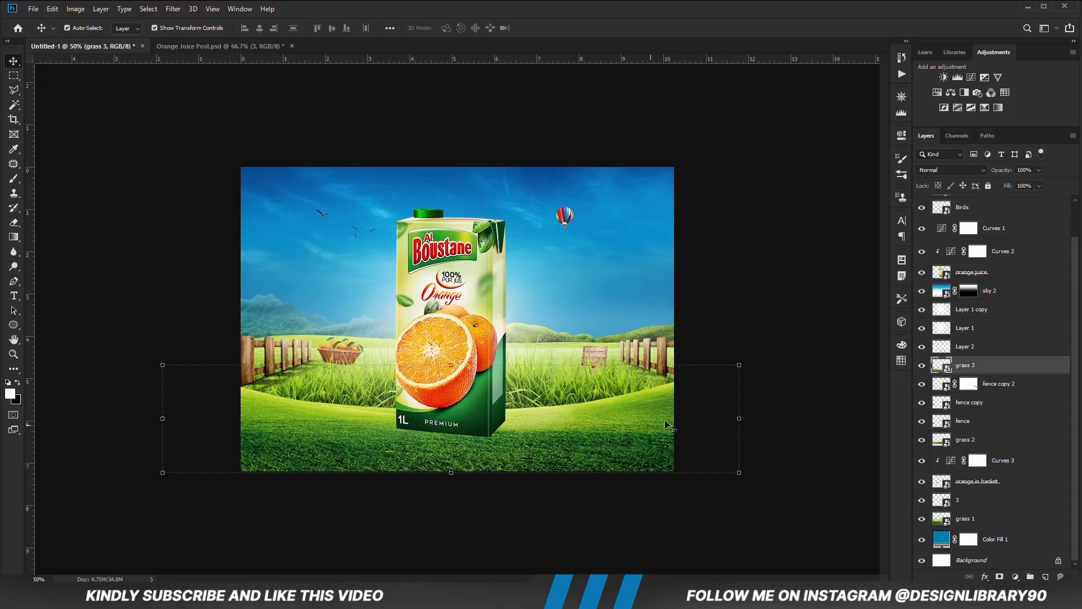
pyautogui.click(1015, 576)
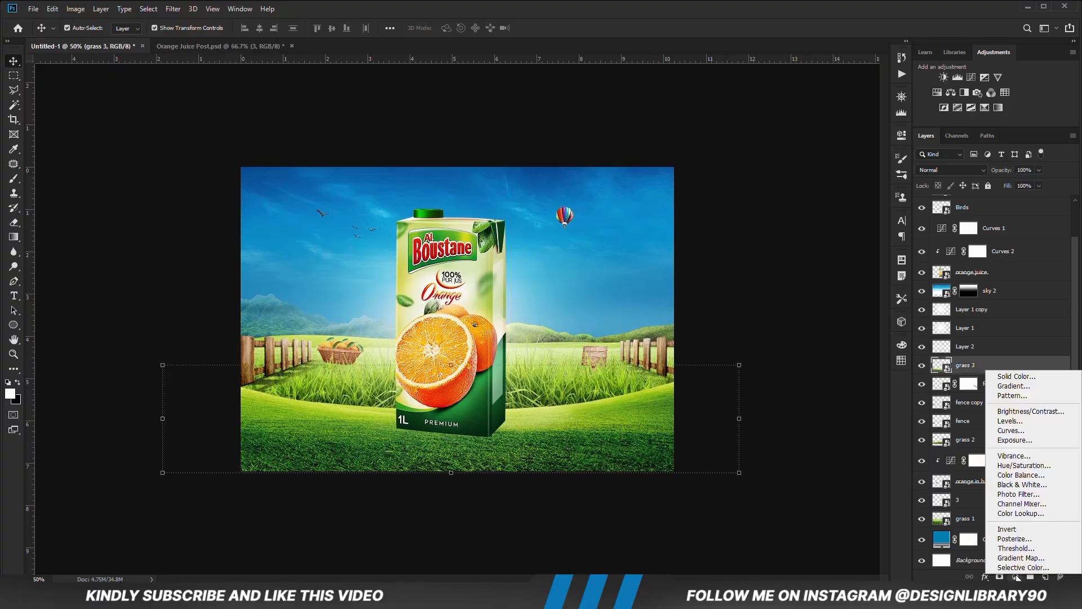
pyautogui.click(1026, 441)
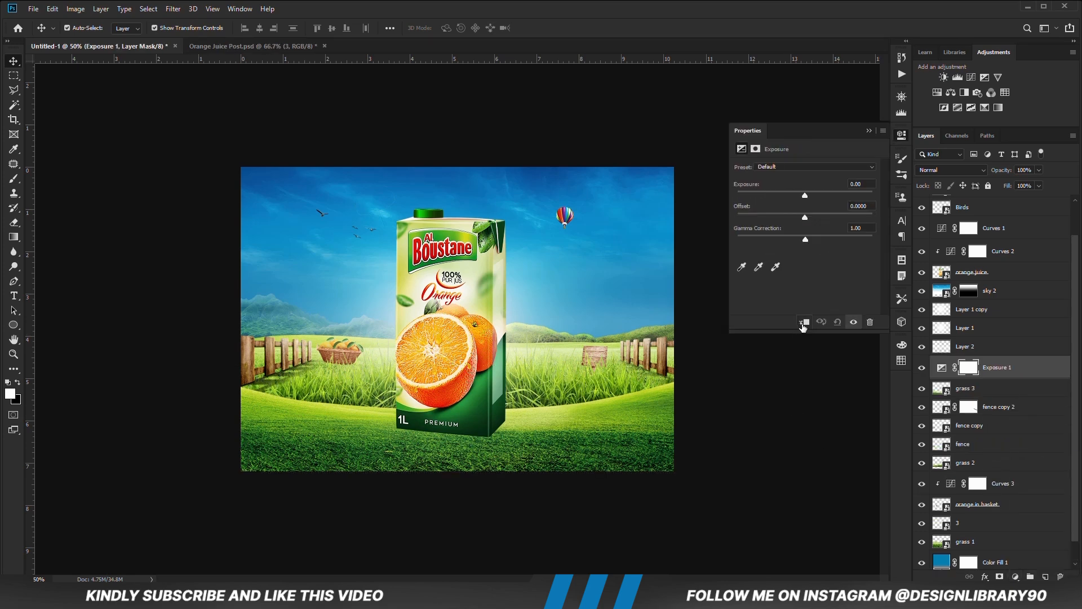
pyautogui.click(803, 323)
pyautogui.moveTo(771, 195); pyautogui.dragTo(770, 195)
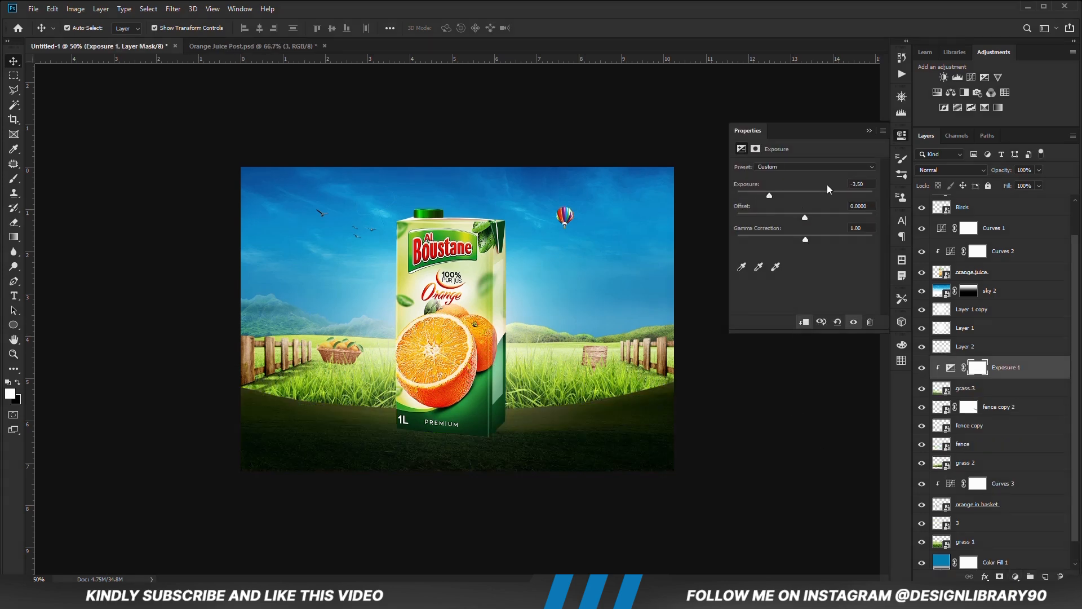
pyautogui.click(869, 131)
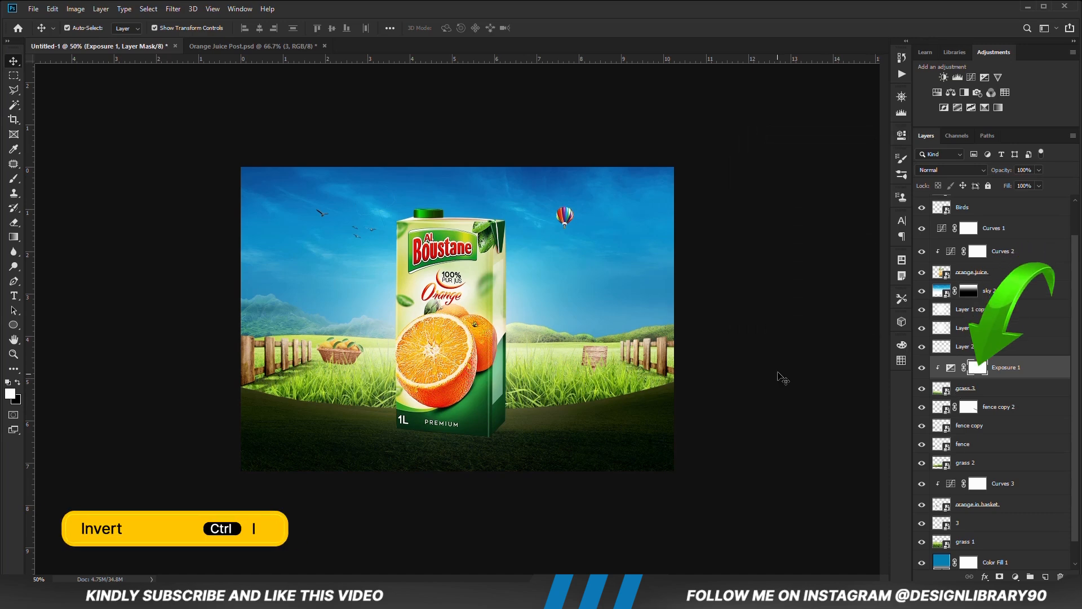
# - Invert the Exposure 1 mask to black and set up a soft, flattened 400 px brush at 36% opacity
pyautogui.hotkey('ctrl', 'i')
pyautogui.press('b')
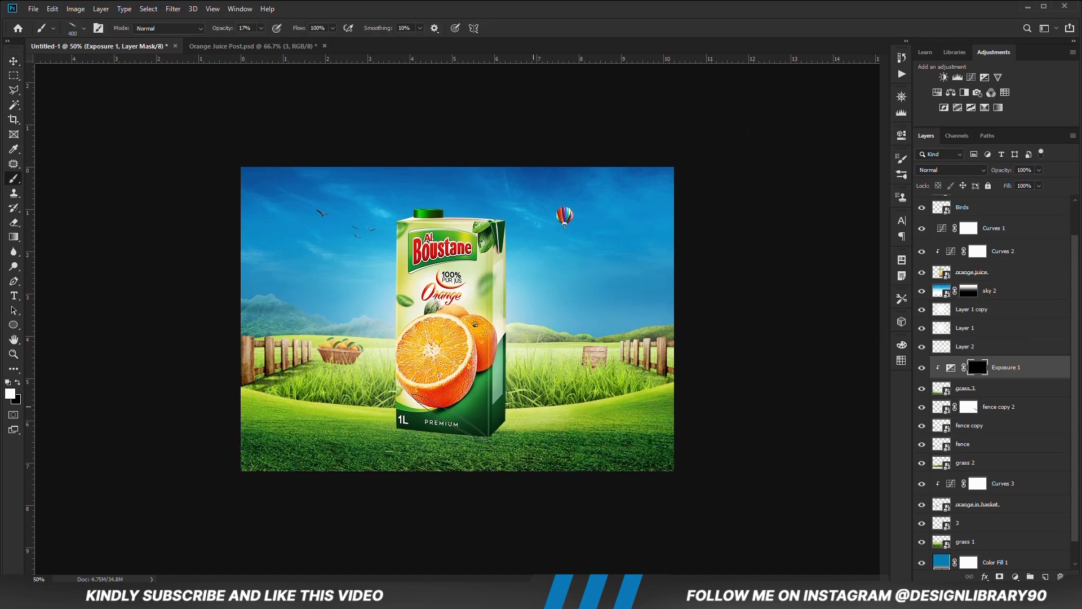
pyautogui.rightClick(400, 411)
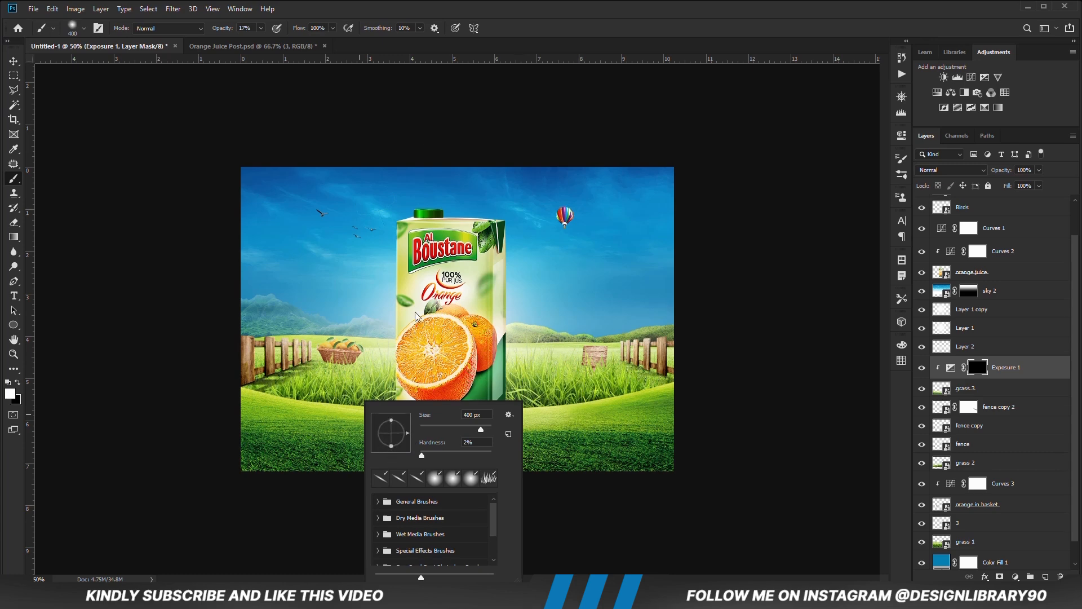
pyautogui.click(462, 16)
pyautogui.moveTo(260, 40); pyautogui.dragTo(271, 41)
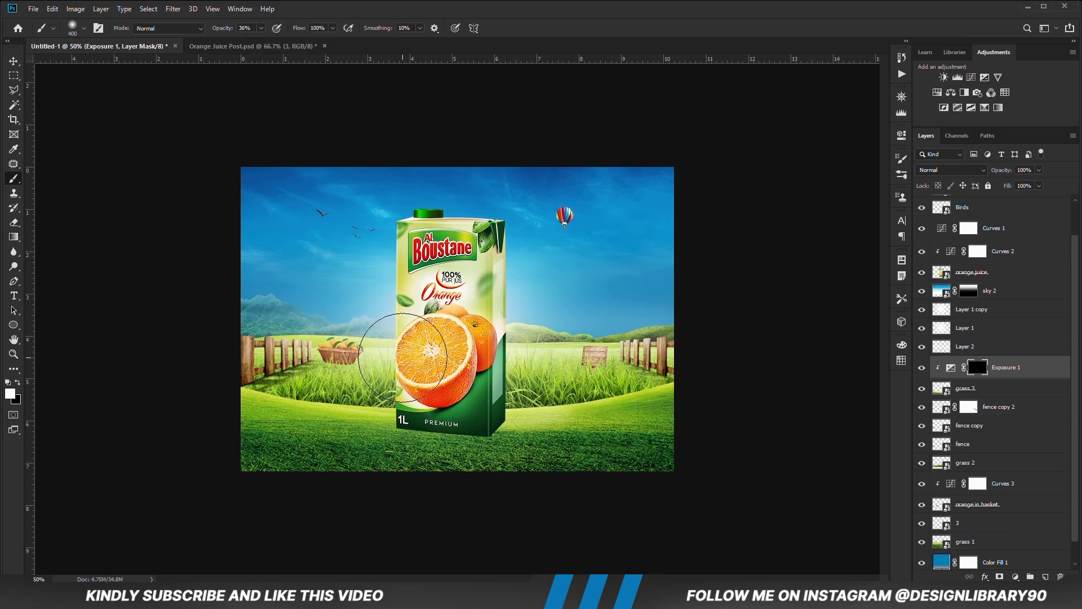
pyautogui.rightClick(429, 386)
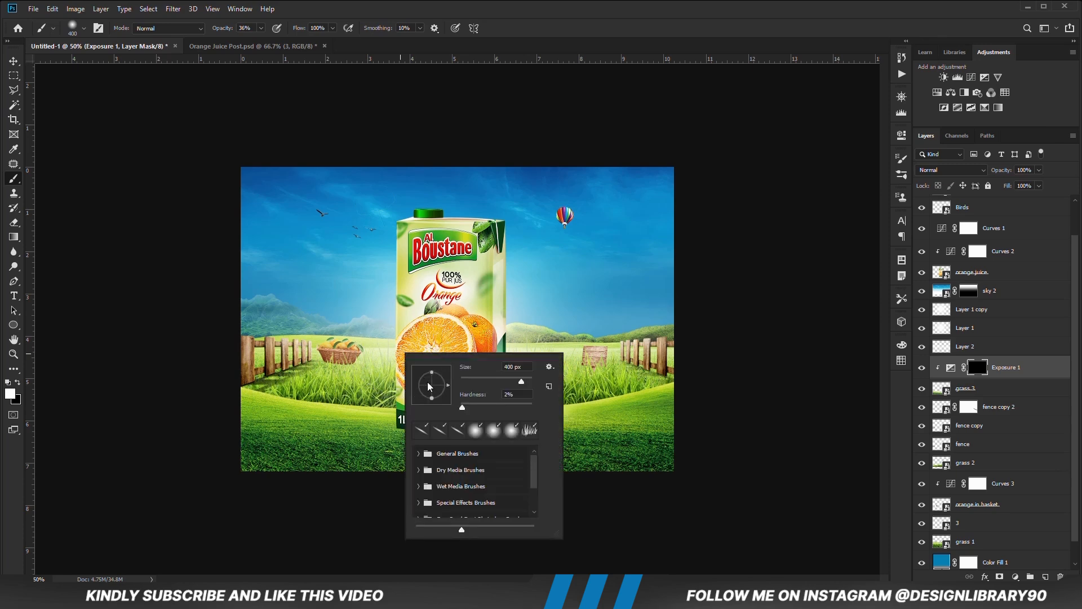
pyautogui.moveTo(435, 401); pyautogui.dragTo(432, 391)
pyautogui.click(514, 6)
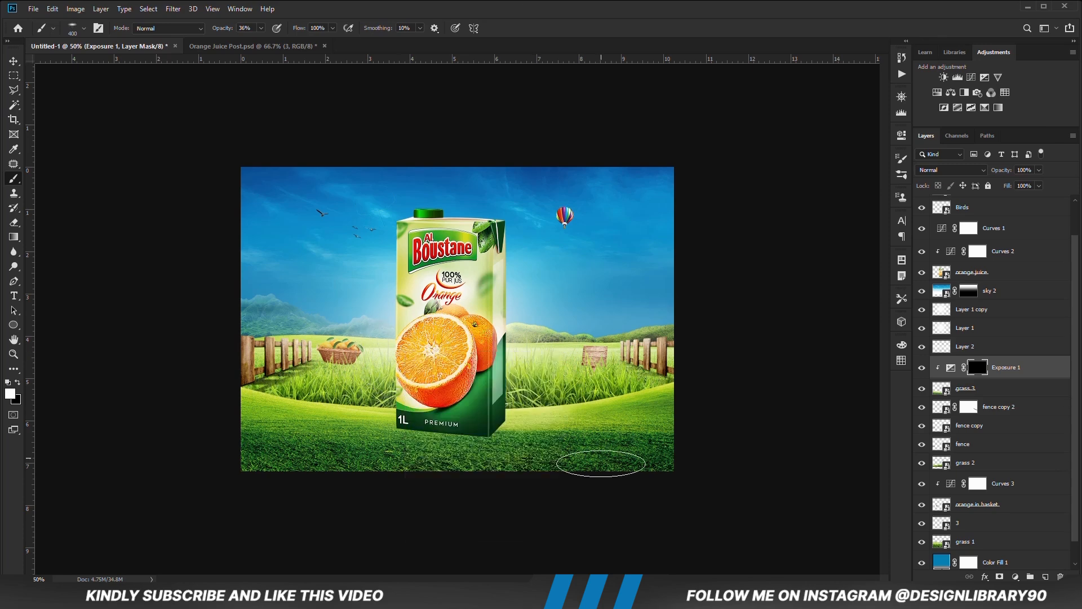
# - Darken the foreground grass on the Exposure 1 mask with an 800 px brush at 16% opacity, and set the layer's opacity to 77%
pyautogui.click(261, 28)
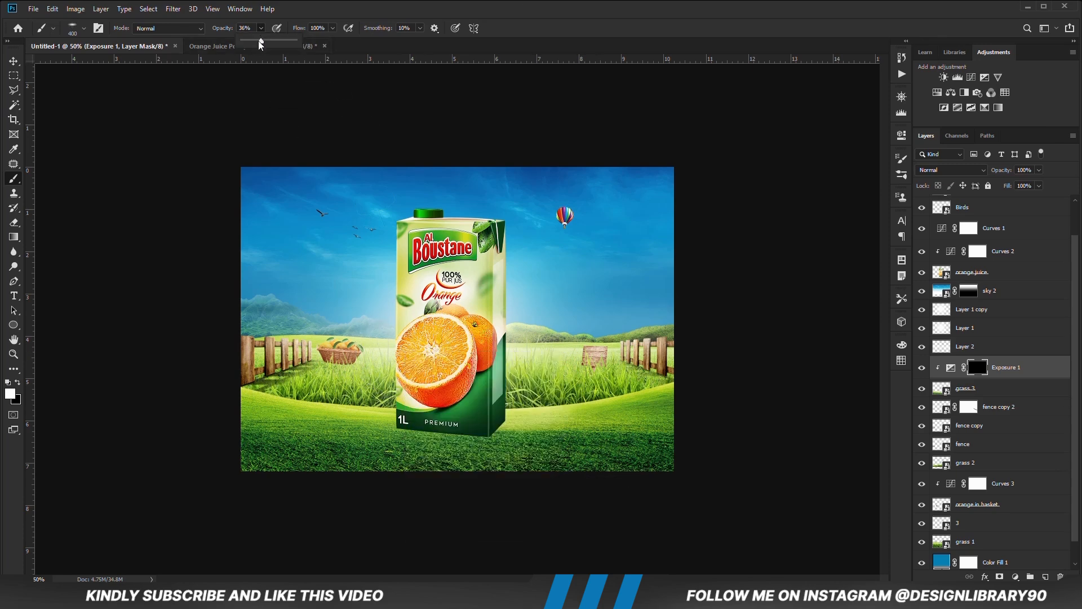
pyautogui.moveTo(256, 45); pyautogui.dragTo(257, 44)
pyautogui.press(']')
pyautogui.press(']')
pyautogui.press(']')
pyautogui.press(']')
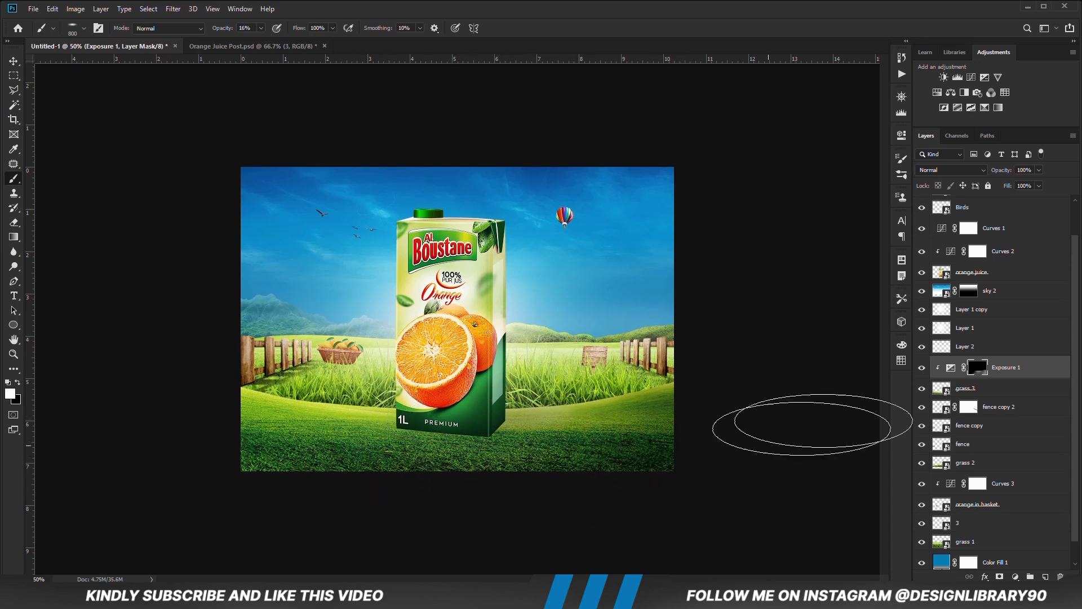
pyautogui.click(922, 368)
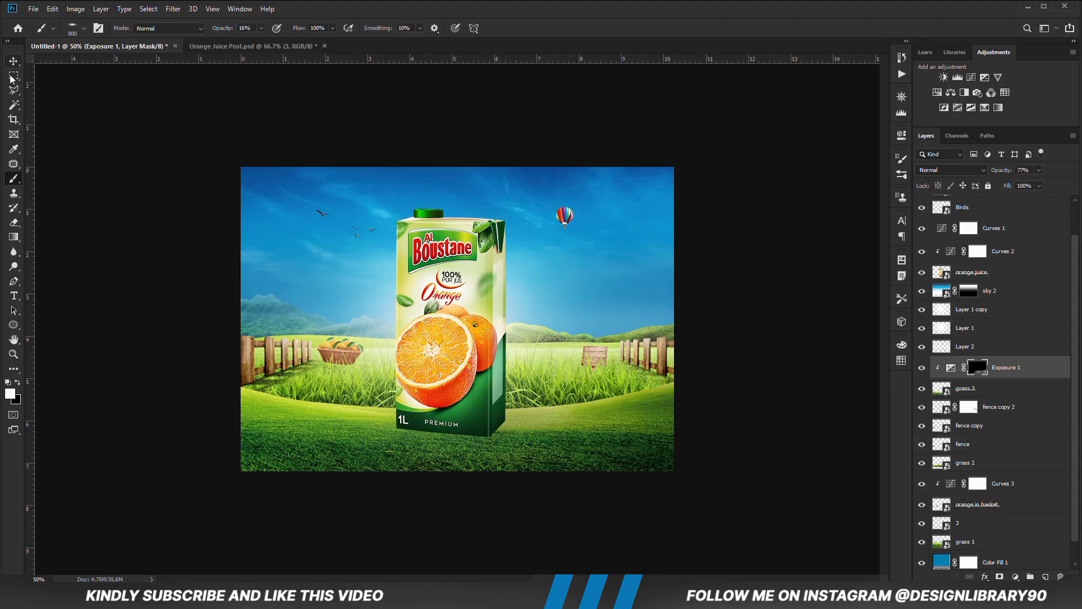
pyautogui.press('v')
pyautogui.click(163, 347)
# - Add an Exposure adjustment clipped to the grass 2 layer and set its exposure to -4.33
pyautogui.click(361, 397)
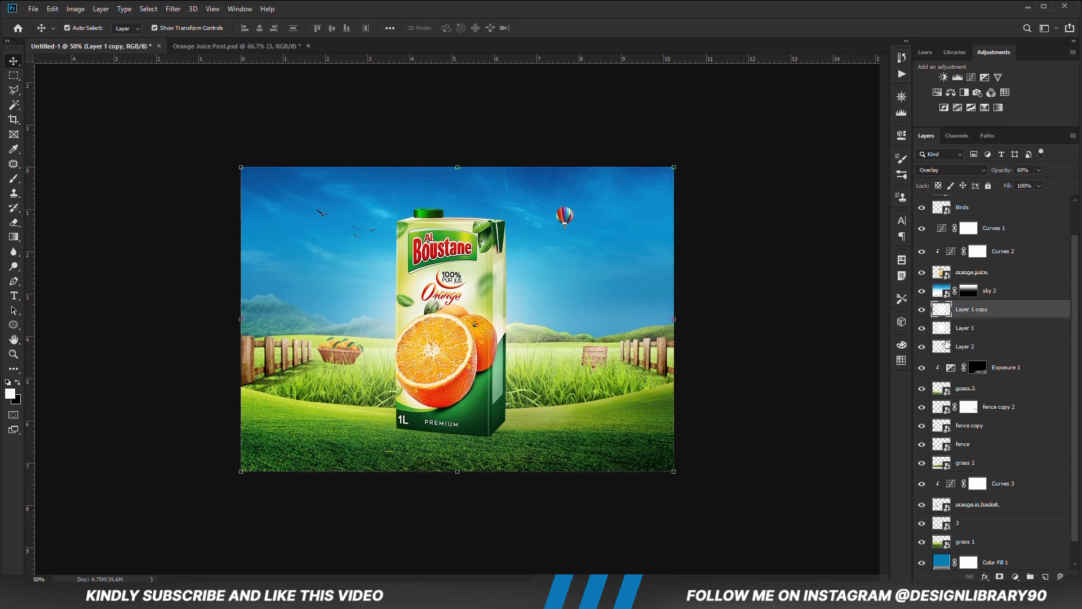
pyautogui.click(976, 464)
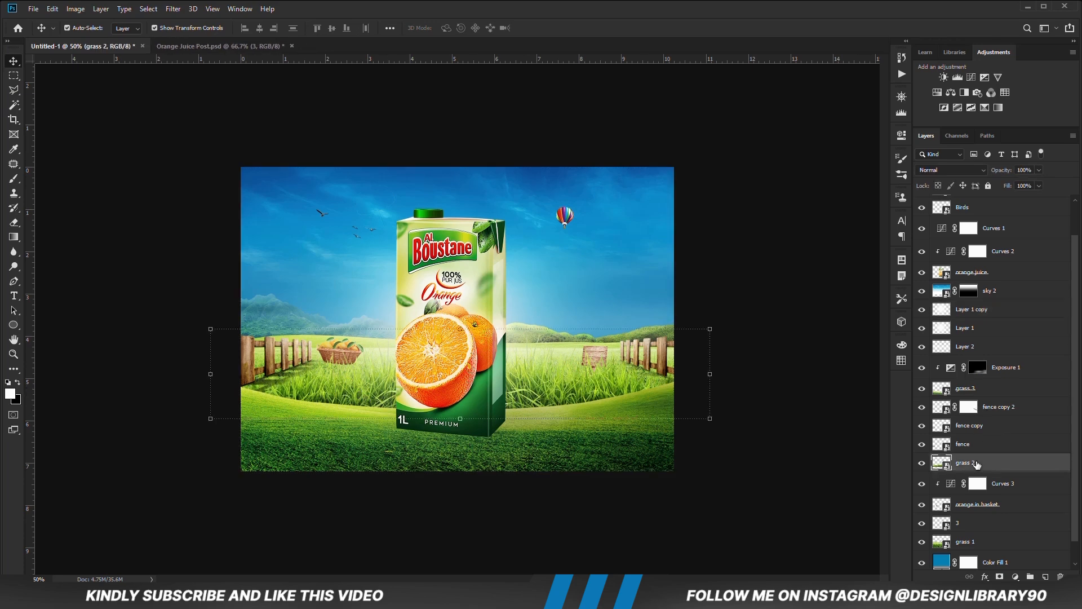
pyautogui.click(923, 463)
pyautogui.click(922, 464)
pyautogui.click(1015, 577)
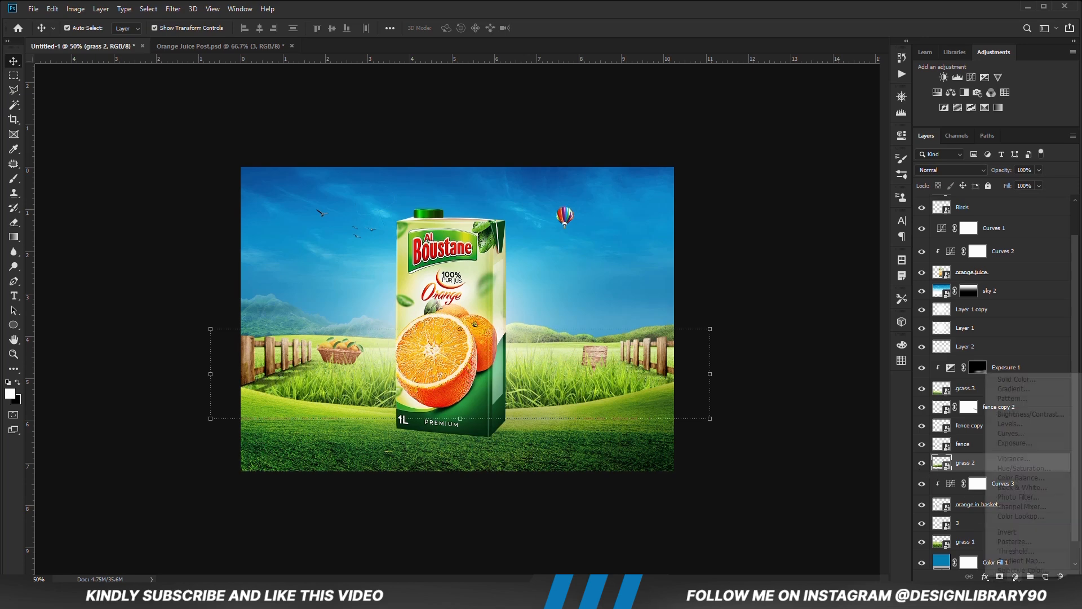
pyautogui.click(1032, 441)
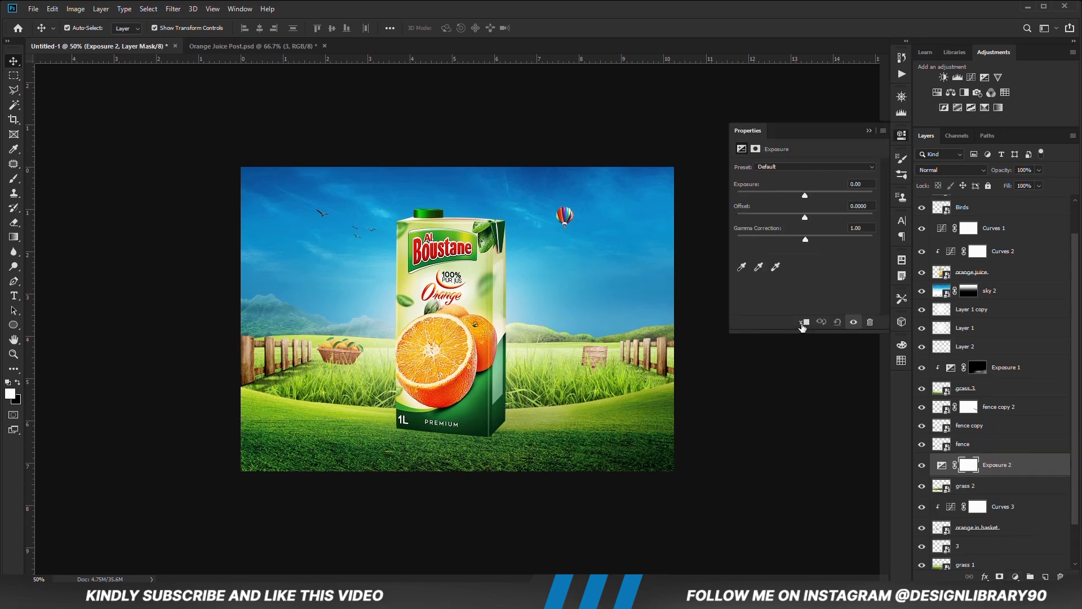
pyautogui.click(804, 322)
pyautogui.moveTo(805, 195); pyautogui.dragTo(769, 197)
pyautogui.click(869, 131)
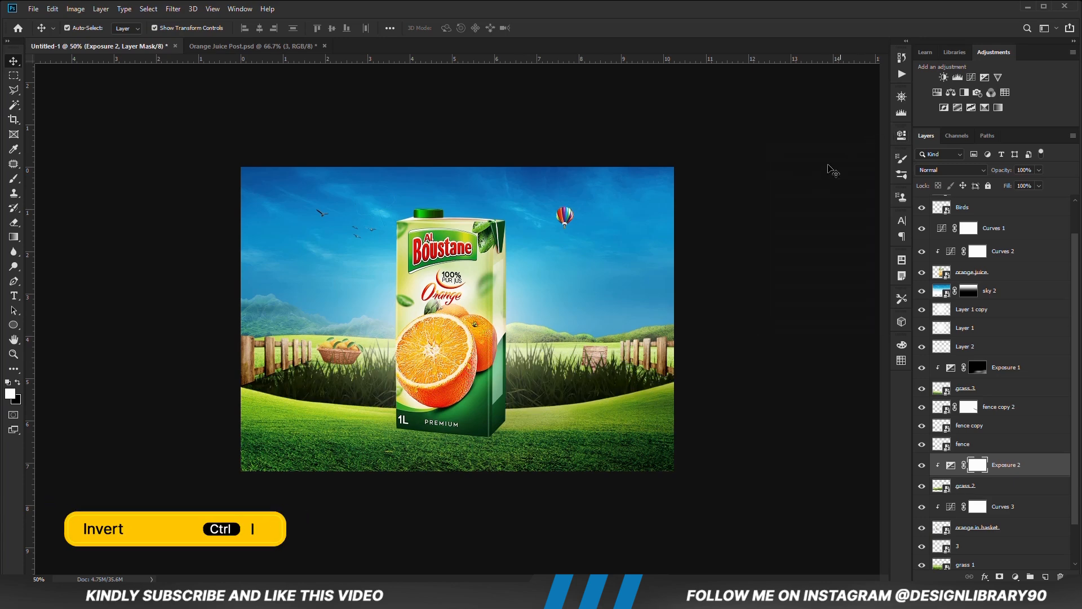
# - Invert the Exposure 2 mask to black and set up a soft round brush at 26% opacity
pyautogui.hotkey('ctrl', 'i')
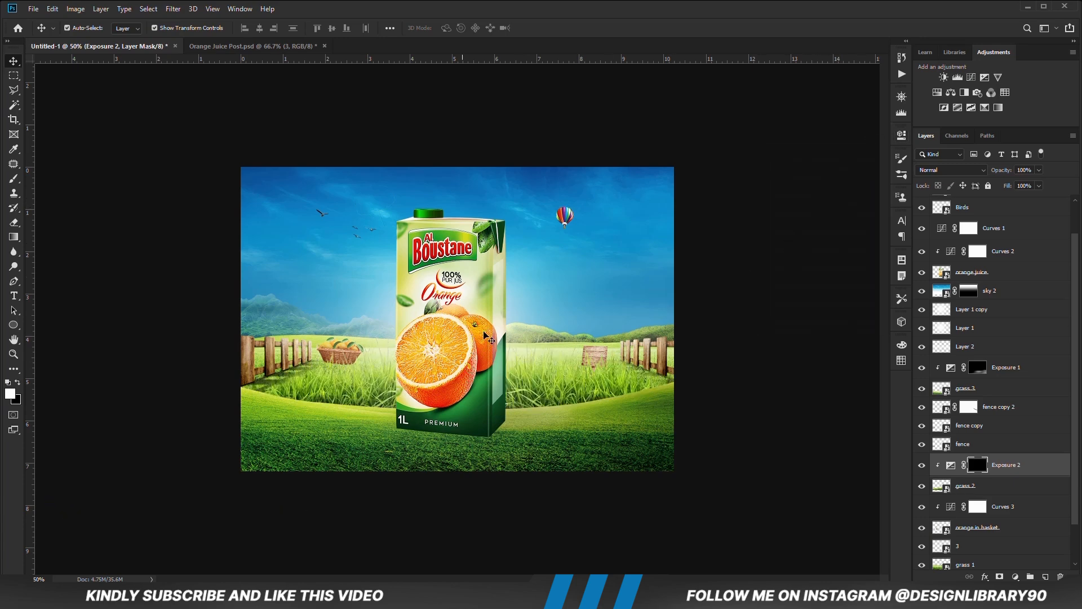
pyautogui.press('b')
pyautogui.rightClick(361, 402)
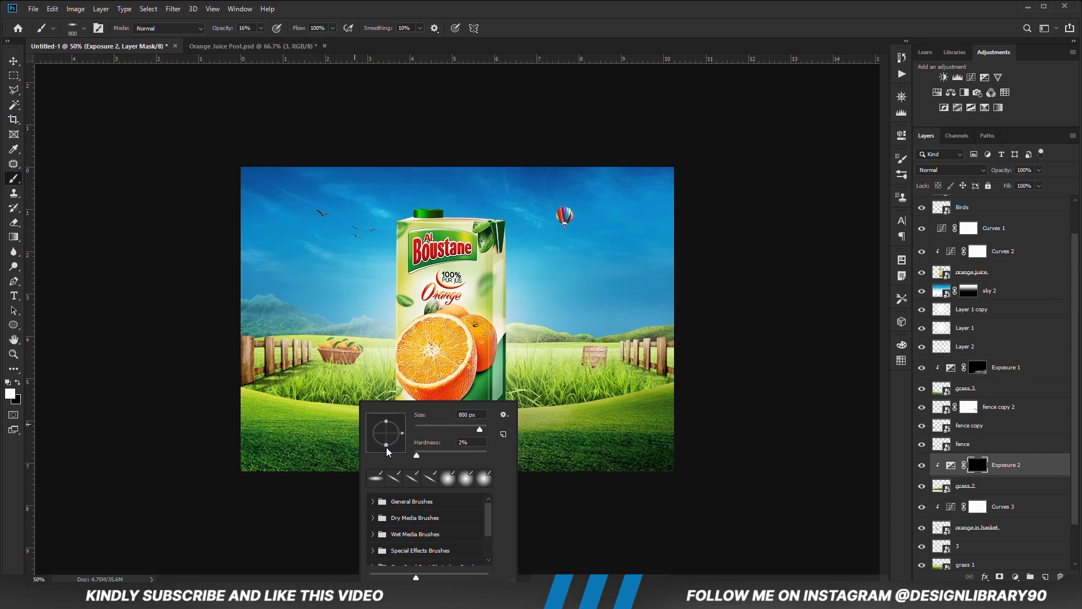
pyautogui.click(451, 3)
pyautogui.moveTo(266, 42); pyautogui.dragTo(291, 19)
# - Paint white on the Exposure 2 mask with a 200 to 300 px brush to darken the lower edge of the tall grass
pyautogui.press('[')
pyautogui.press('[')
pyautogui.press('[')
pyautogui.press('[')
pyautogui.moveTo(280, 436)
pyautogui.mouseDown()
pyautogui.moveTo(277, 427)
pyautogui.moveTo(296, 449)
pyautogui.mouseUp()
pyautogui.press('[')
pyautogui.press('[')
pyautogui.press('[')
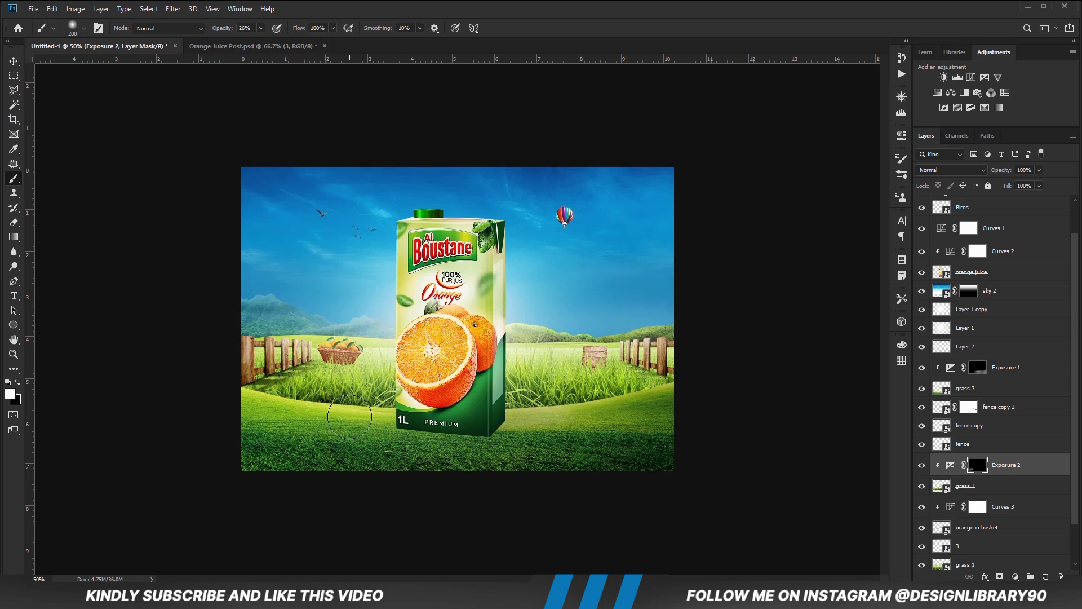
pyautogui.moveTo(344, 416); pyautogui.dragTo(471, 434)
pyautogui.press(']')
pyautogui.moveTo(603, 401); pyautogui.dragTo(652, 419)
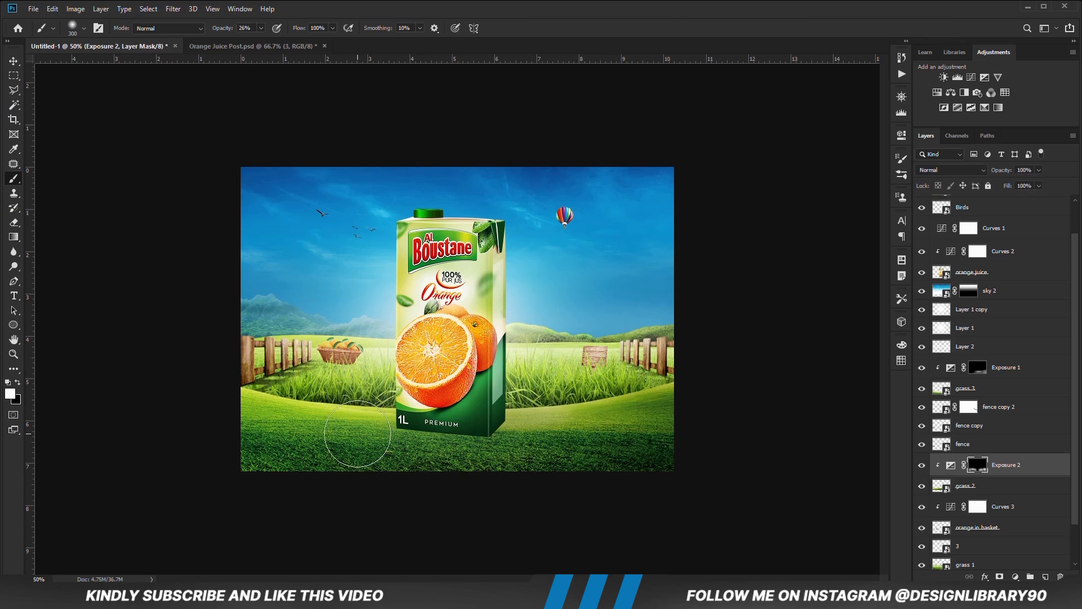
pyautogui.press('x')
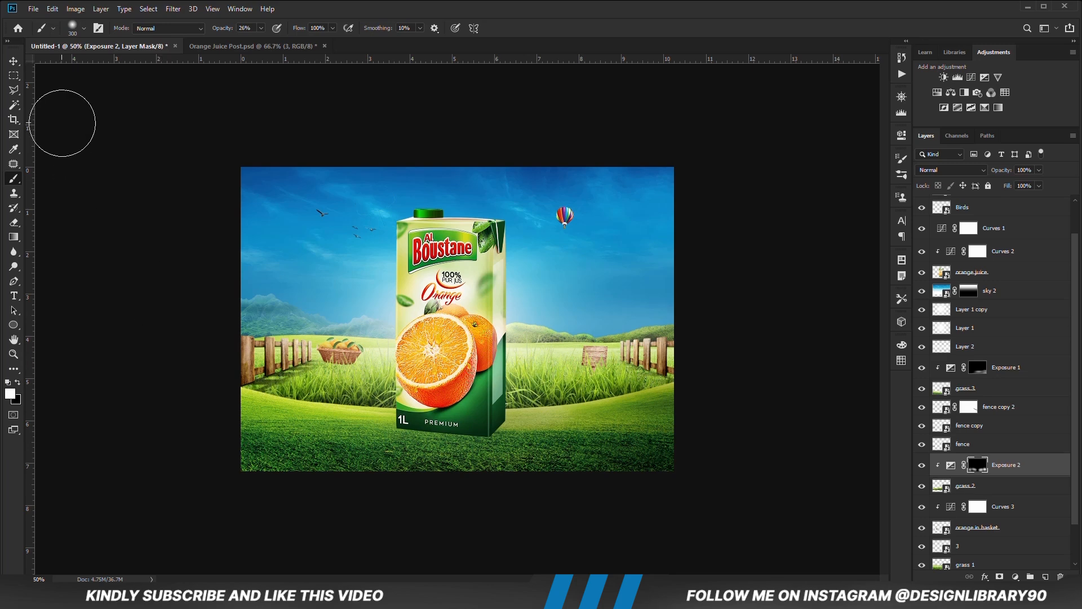
pyautogui.click(12, 62)
pyautogui.click(93, 310)
# - Add an Exposure adjustment clipped to the fence copy layer and lower its exposure
pyautogui.click(249, 388)
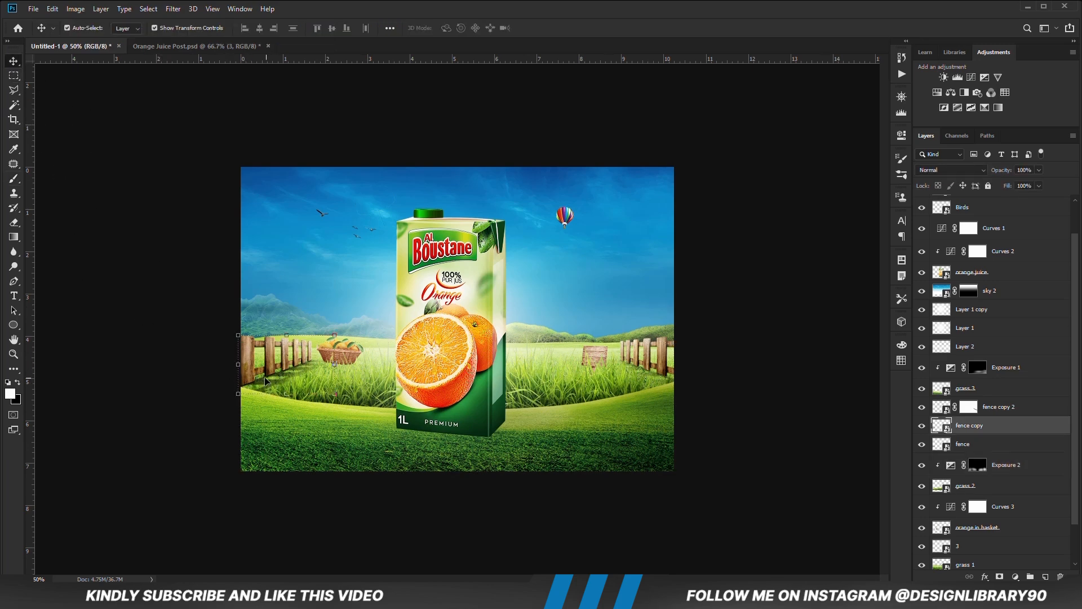
pyautogui.click(1015, 577)
pyautogui.click(1006, 441)
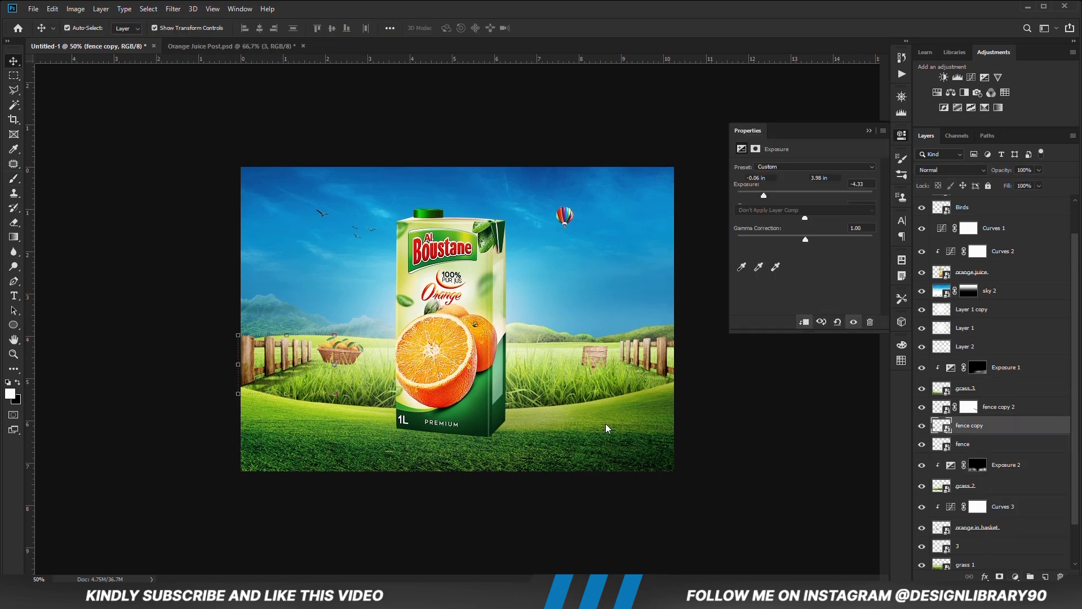
pyautogui.click(804, 323)
pyautogui.moveTo(805, 195); pyautogui.dragTo(787, 195)
pyautogui.click(854, 165)
# - Invert the Exposure 3 mask and paint along the left fence's base with a flattened, tilted 300 px brush to darken it
pyautogui.hotkey('ctrl', 'i')
pyautogui.press('b')
pyautogui.rightClick(313, 356)
pyautogui.moveTo(335, 393); pyautogui.dragTo(349, 379)
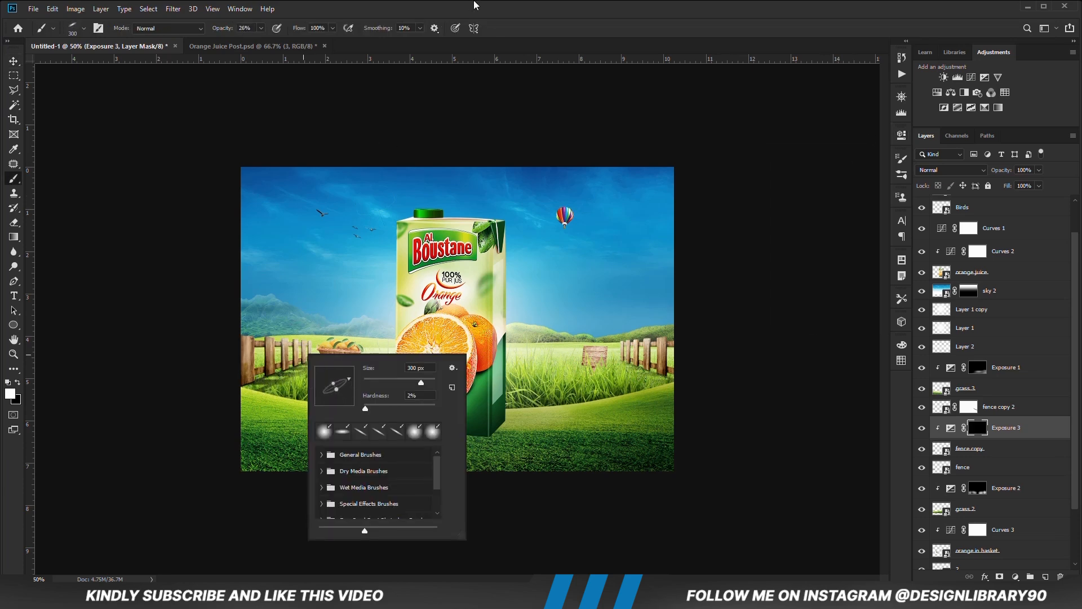
pyautogui.press('Return')
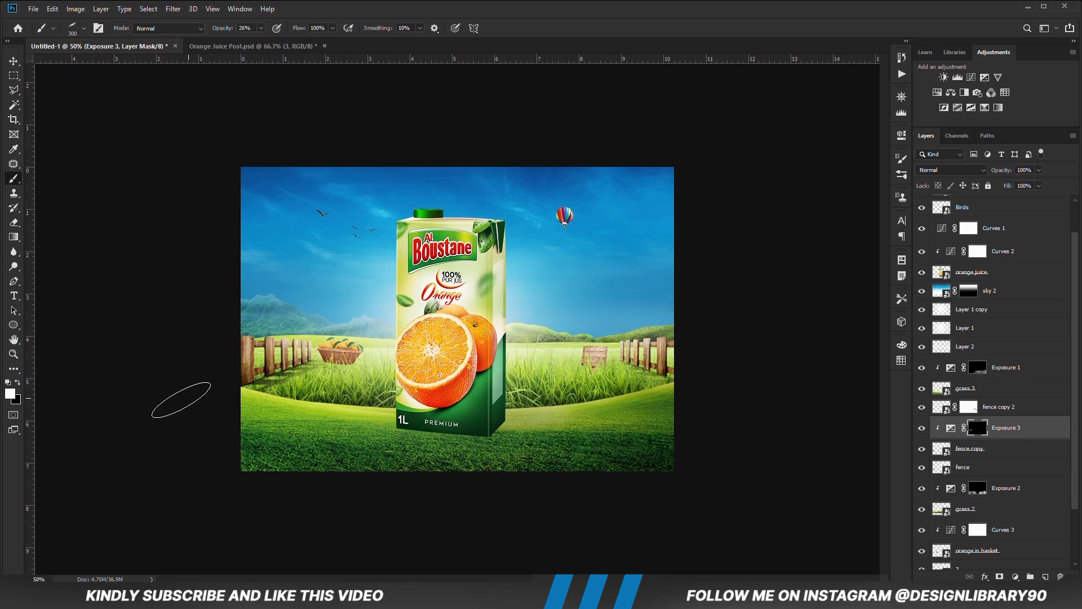
pyautogui.press('v')
pyautogui.click(164, 273)
# - Add an Exposure adjustment clipped to the fence copy 2 layer
pyautogui.click(656, 367)
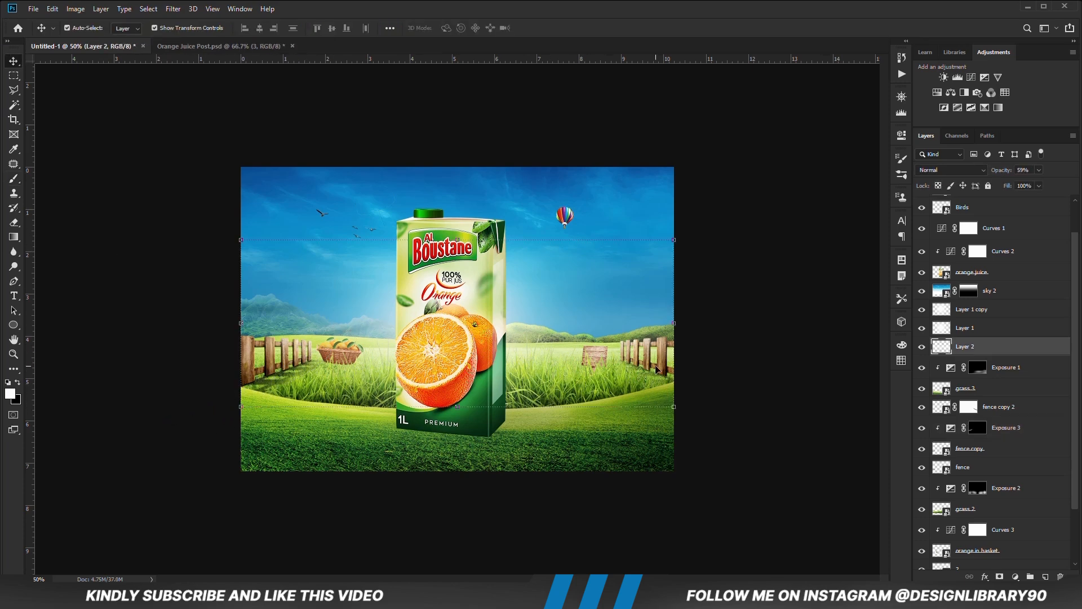
pyautogui.click(990, 413)
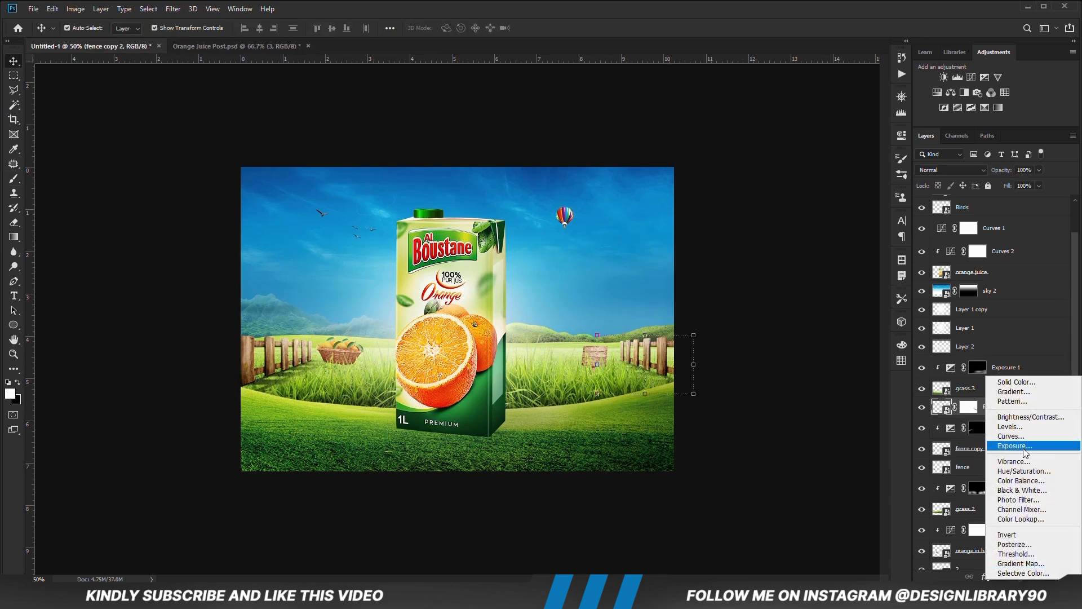
pyautogui.click(1015, 577)
pyautogui.click(901, 433)
pyautogui.click(804, 322)
# - Invert the Exposure 4 mask and paint along the right fence's base with a flattened brush tilted to follow it
pyautogui.hotkey('ctrl', 'i')
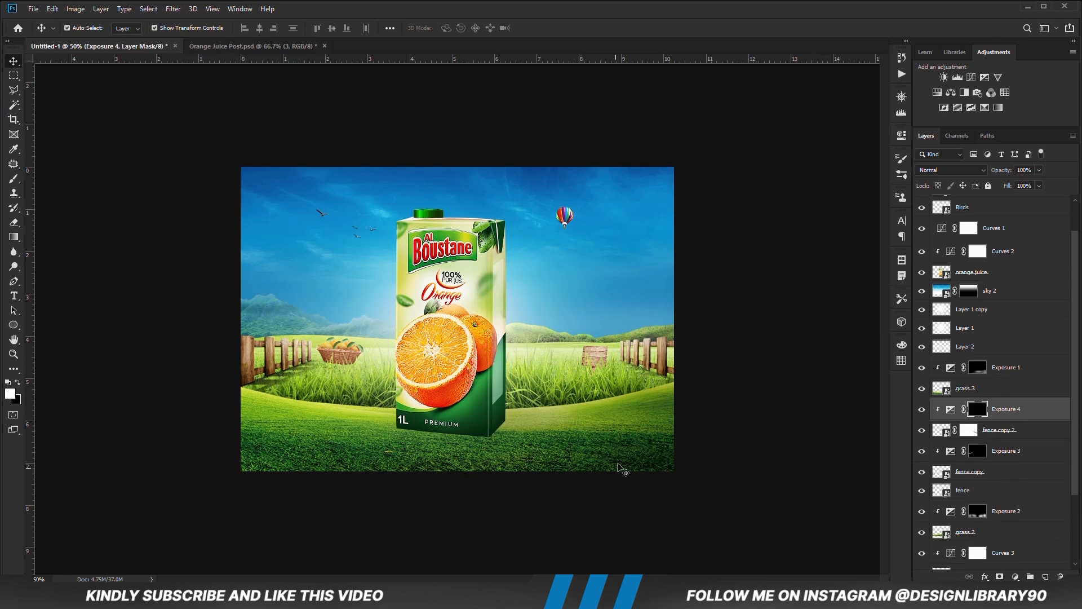
pyautogui.press('b')
pyautogui.rightClick(657, 376)
pyautogui.click(701, 417)
pyautogui.click(638, 62)
pyautogui.moveTo(659, 375); pyautogui.dragTo(627, 366)
pyautogui.press('v')
pyautogui.click(728, 398)
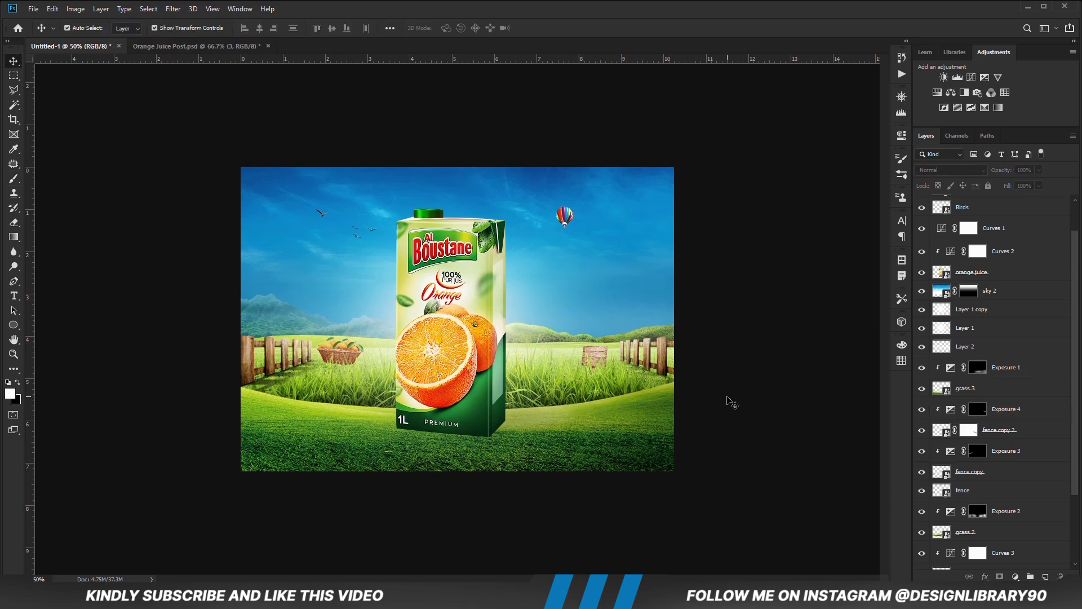
# - Add an Exposure adjustment clipped to layer 3, the wooden sign
pyautogui.click(606, 359)
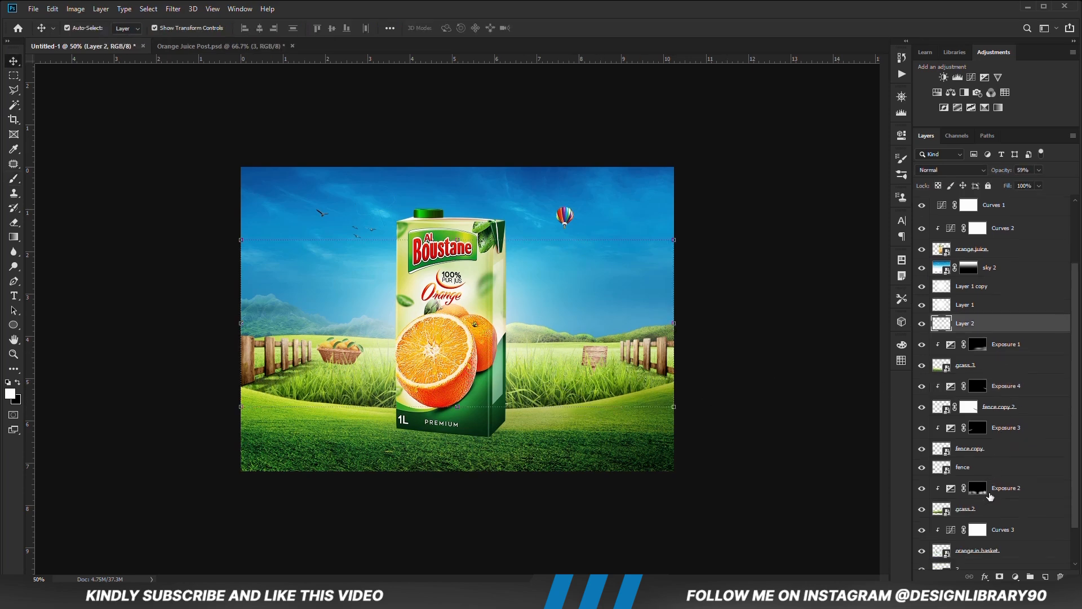
pyautogui.scroll(-4, 995, 490)
pyautogui.click(919, 501)
pyautogui.click(920, 501)
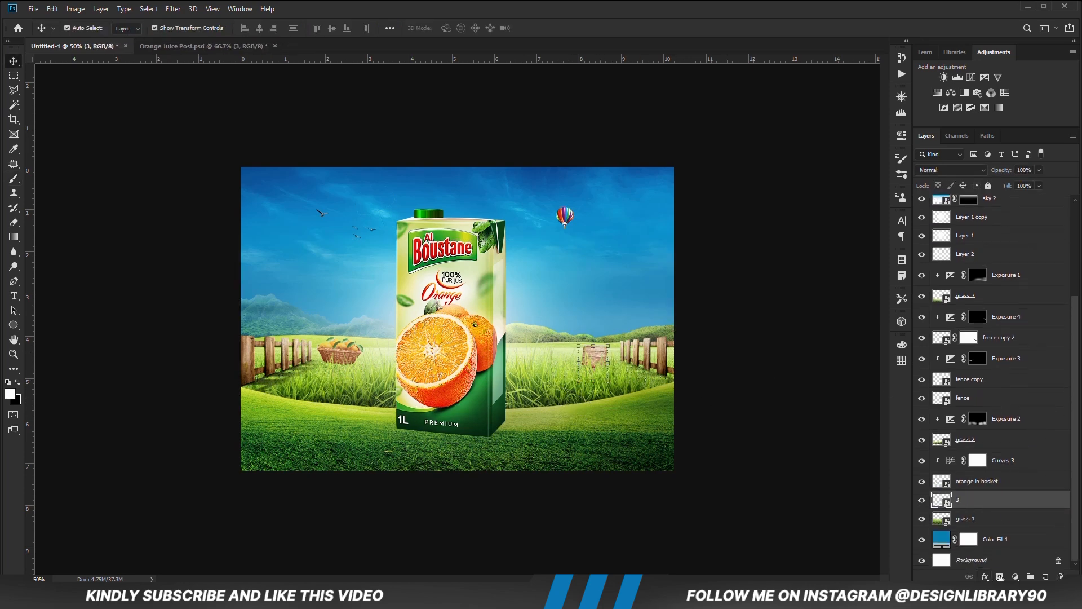
pyautogui.click(1015, 576)
pyautogui.click(1019, 440)
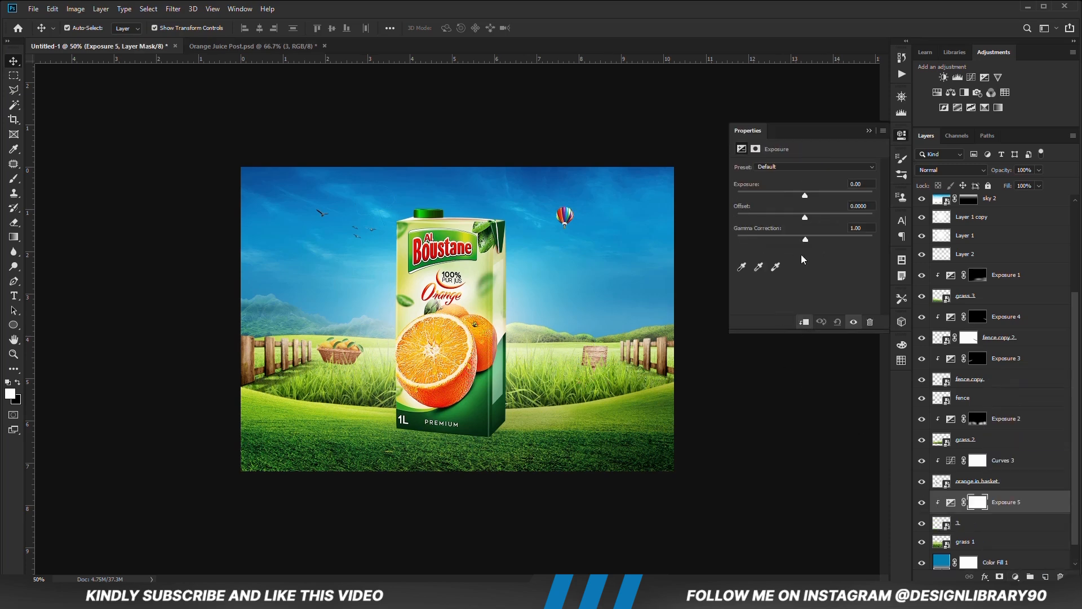
pyautogui.click(869, 130)
# - Invert the Exposure 5 mask and paint over the sign's lower part with a soft round brush reduced to 125 px
pyautogui.hotkey('ctrl', 'i')
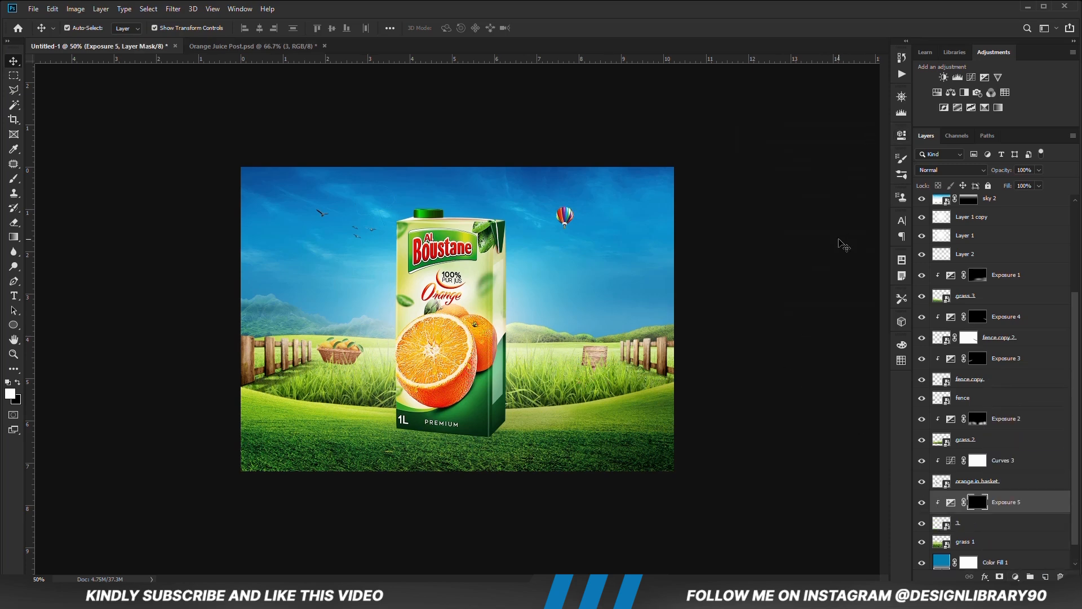
pyautogui.press('b')
pyautogui.rightClick(595, 391)
pyautogui.moveTo(627, 430); pyautogui.dragTo(627, 443)
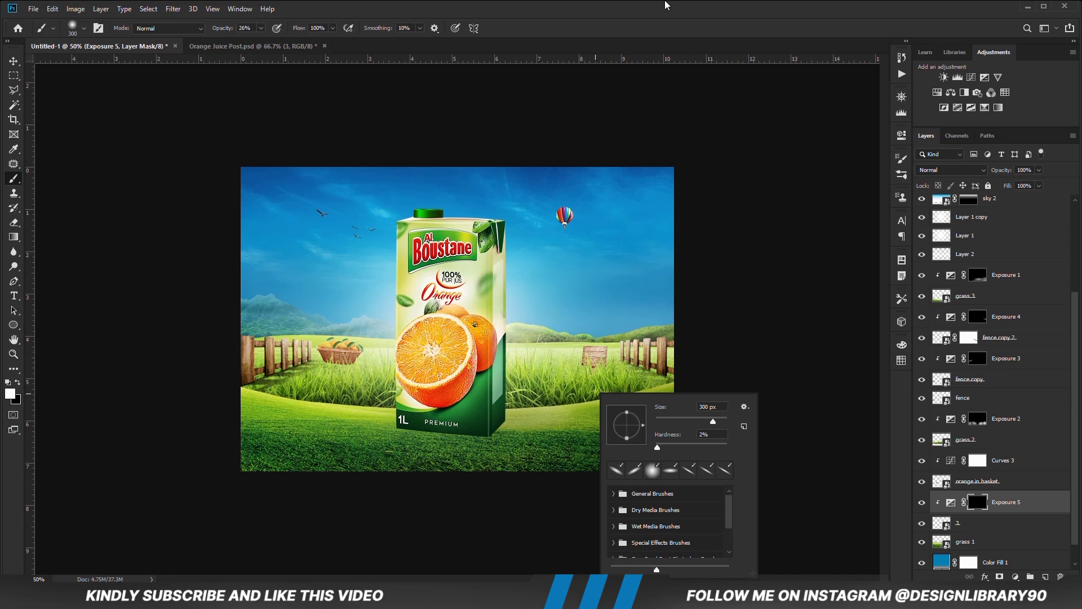
pyautogui.click(583, 382)
pyautogui.press('[')
pyautogui.press('[')
pyautogui.press('[')
pyautogui.press('[')
pyautogui.press('[')
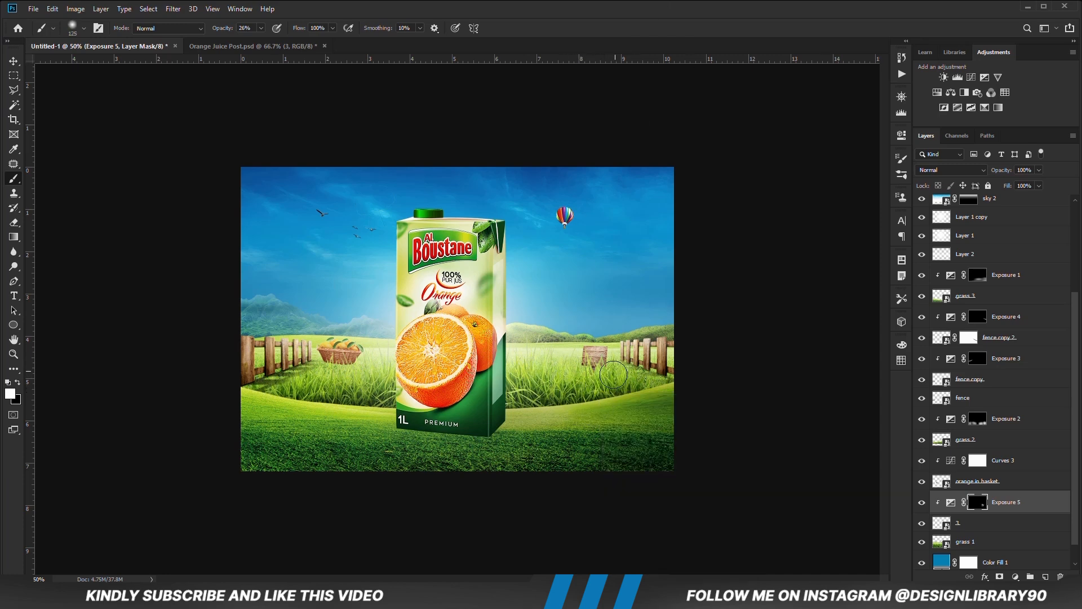
pyautogui.click(14, 61)
pyautogui.click(141, 335)
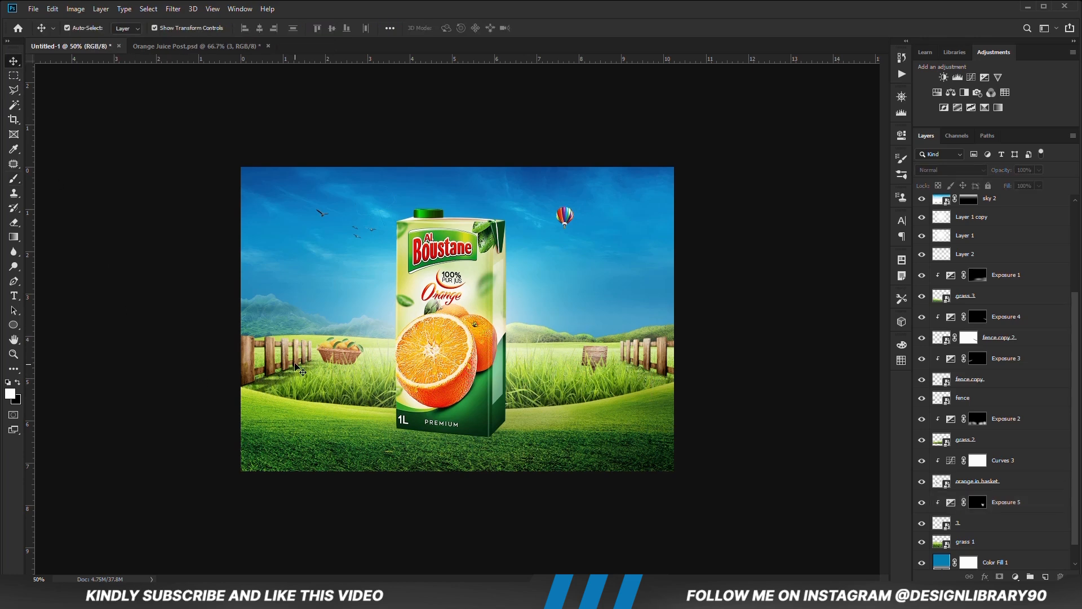
# - Add an Exposure adjustment clipped to the orange in basket layer
pyautogui.click(328, 357)
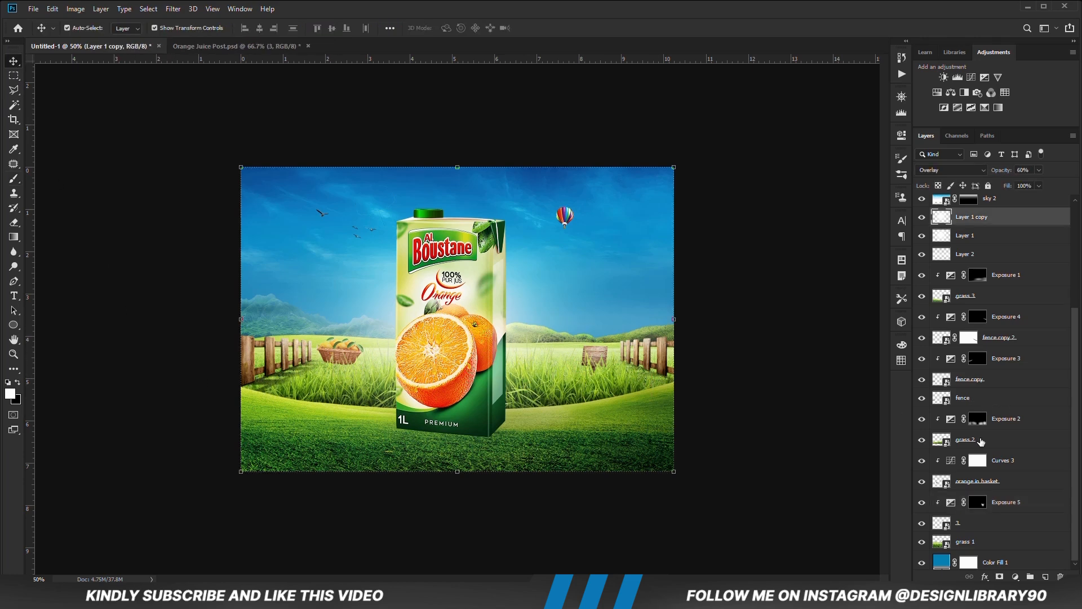
pyautogui.scroll(-1, 986, 419)
pyautogui.click(980, 462)
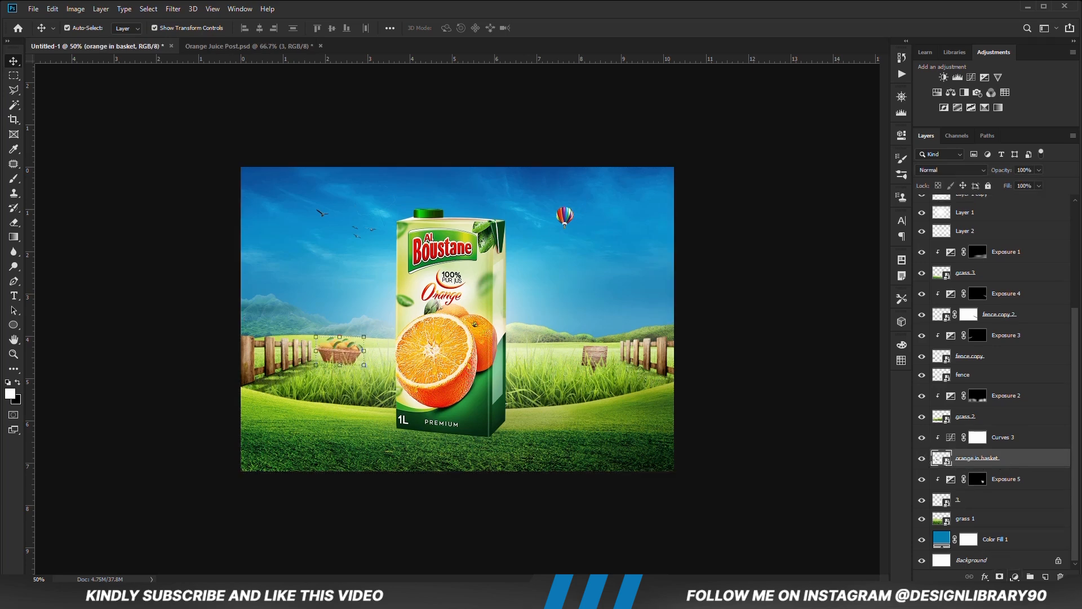
pyautogui.click(1015, 576)
pyautogui.click(969, 440)
pyautogui.click(804, 321)
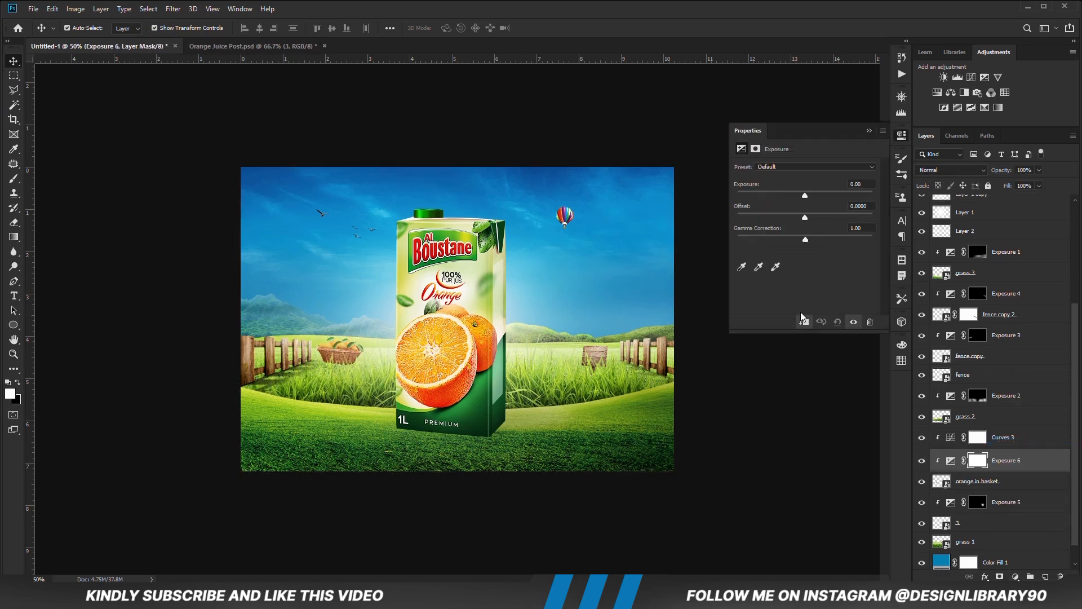
pyautogui.click(869, 131)
# - Invert the Exposure 6 mask, paint over the basket's lower part with a soft 175 px brush, and set the adjustment's opacity to 70%
pyautogui.hotkey('ctrl', 'i')
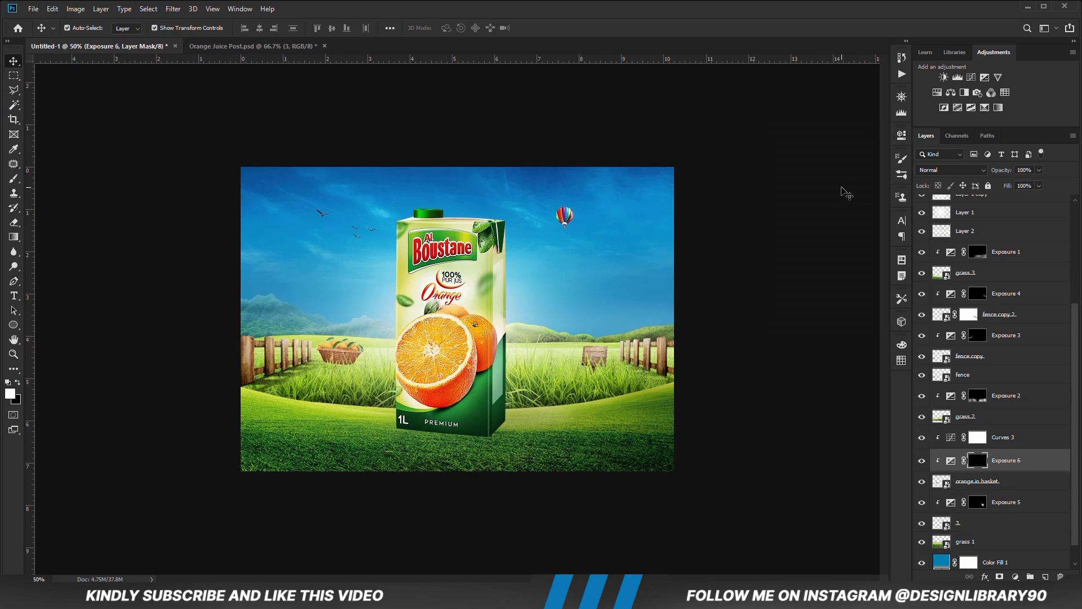
pyautogui.press('b')
pyautogui.press(']')
pyautogui.press(']')
pyautogui.click(322, 377)
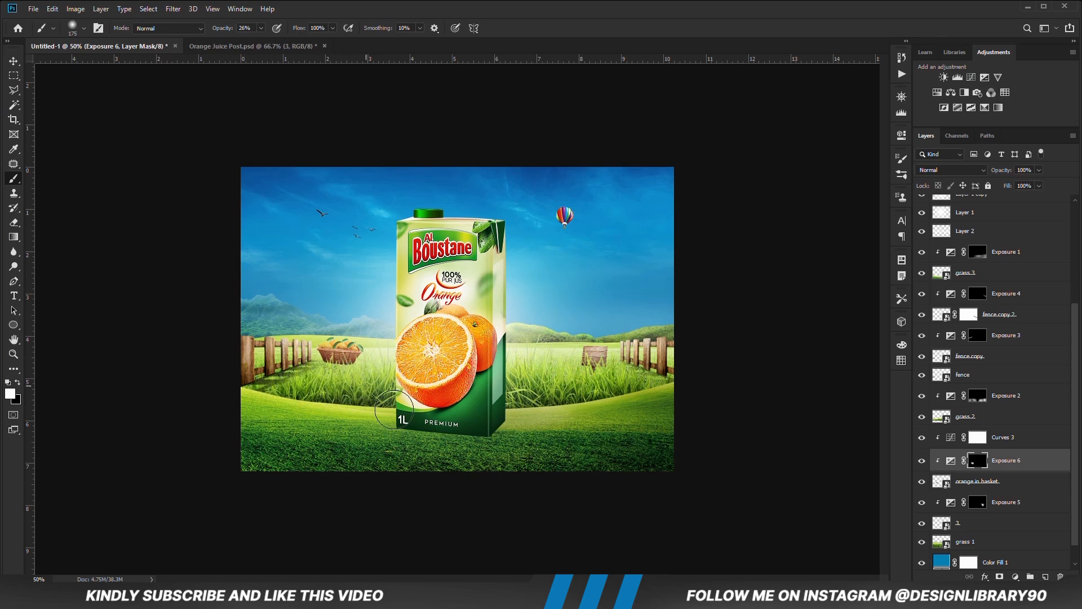
pyautogui.click(922, 462)
# - Add a second Exposure adjustment to the orange basket above Exposure 6 and raise its exposure to brighten it
pyautogui.click(1017, 576)
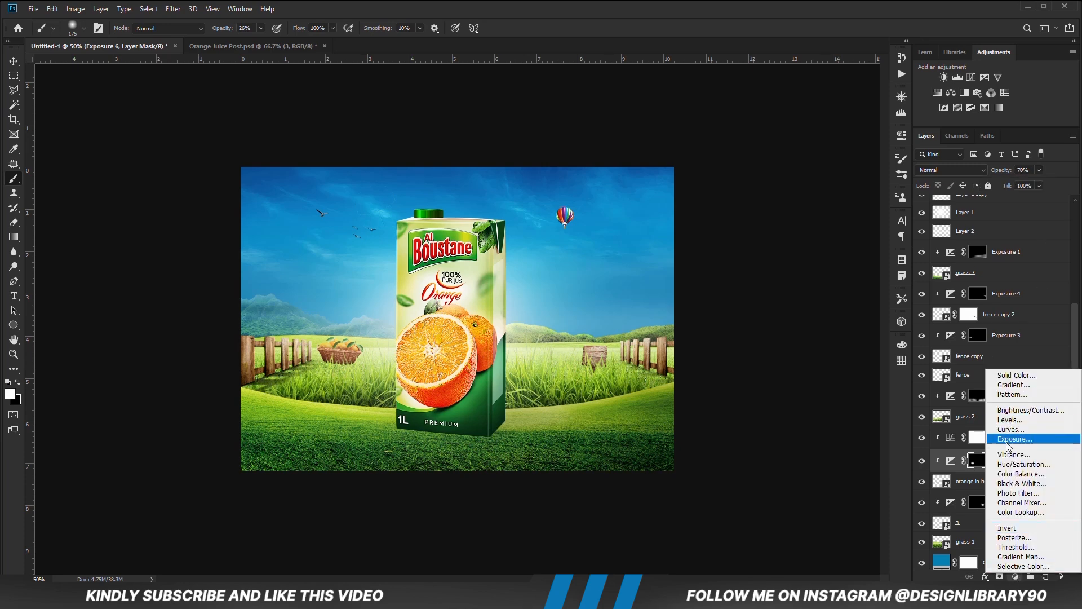
pyautogui.click(1009, 439)
pyautogui.moveTo(817, 193); pyautogui.dragTo(820, 194)
pyautogui.click(868, 131)
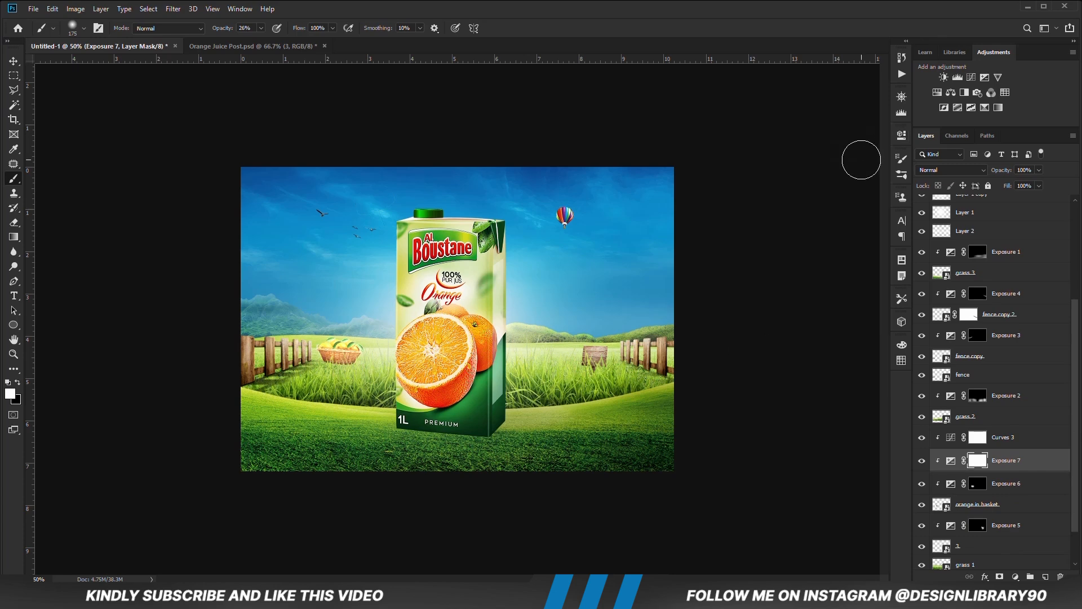
# - Invert the Exposure 7 mask, paint along the basket's upper part with a soft 125 px brush, and set the adjustment's opacity to 88%
pyautogui.hotkey('ctrl', 'i')
pyautogui.moveTo(314, 337); pyautogui.dragTo(302, 343)
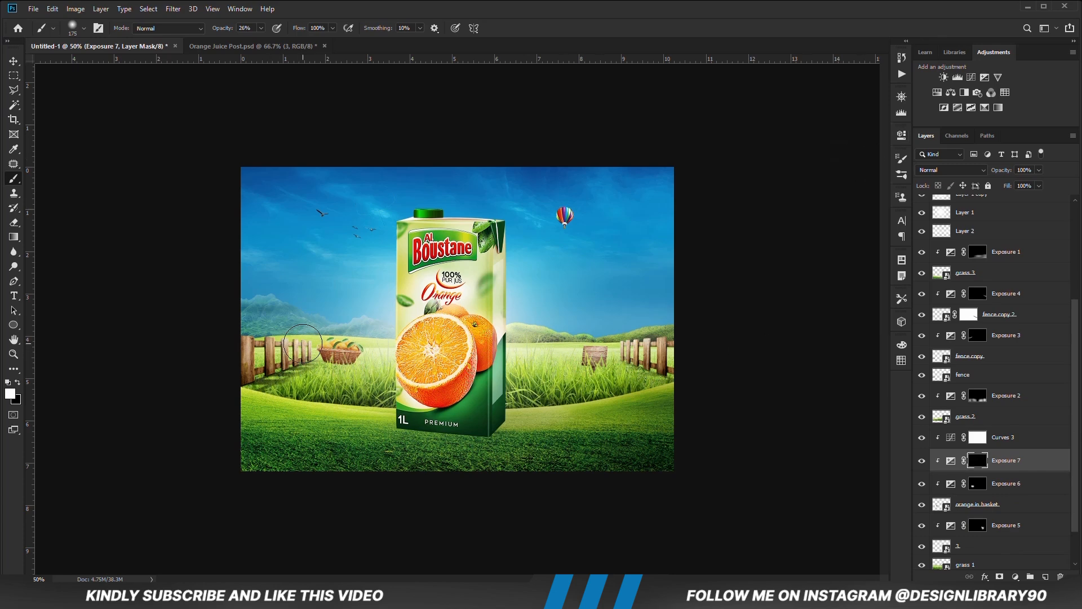
pyautogui.press('[')
pyautogui.press('[')
pyautogui.moveTo(334, 319); pyautogui.dragTo(367, 339)
pyautogui.click(1037, 171)
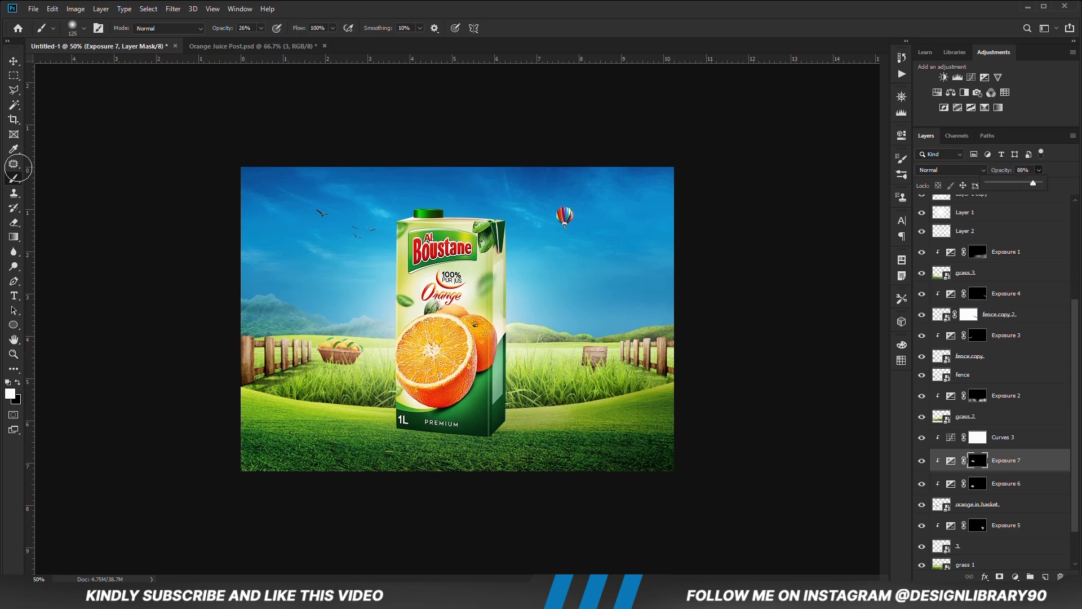
pyautogui.click(13, 60)
pyautogui.click(164, 333)
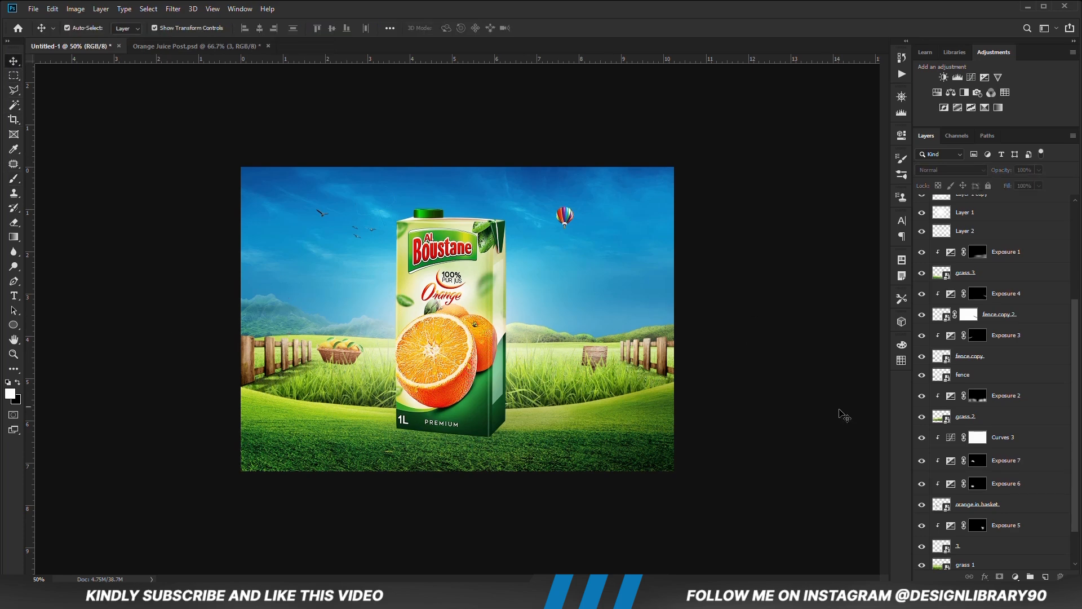
# - Create a new empty layer directly beneath the orange in basket layer, above Exposure 5
pyautogui.scroll(-1, 1007, 463)
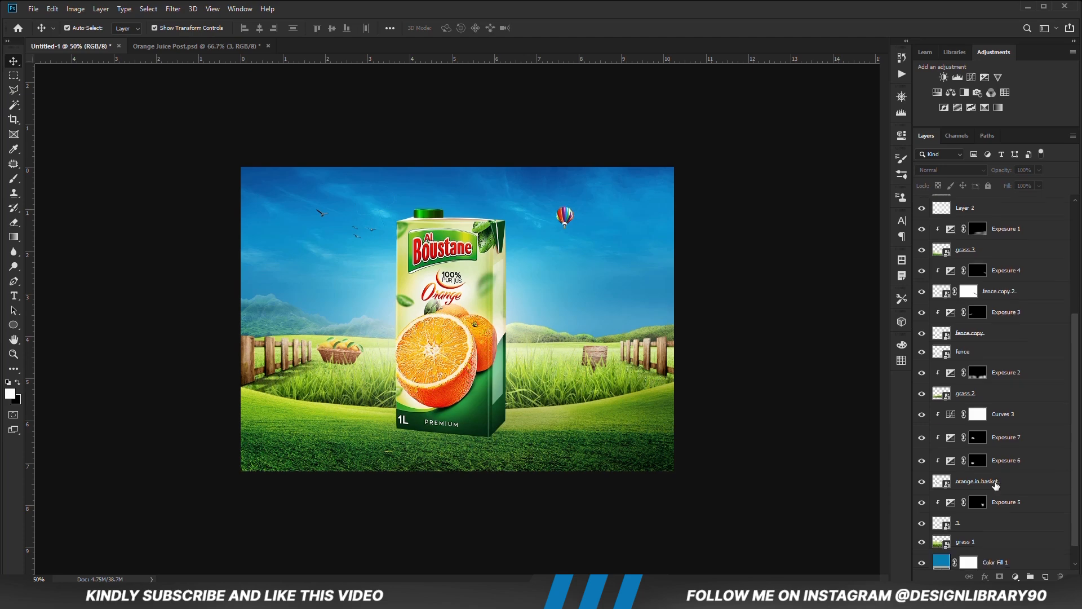
pyautogui.click(1020, 502)
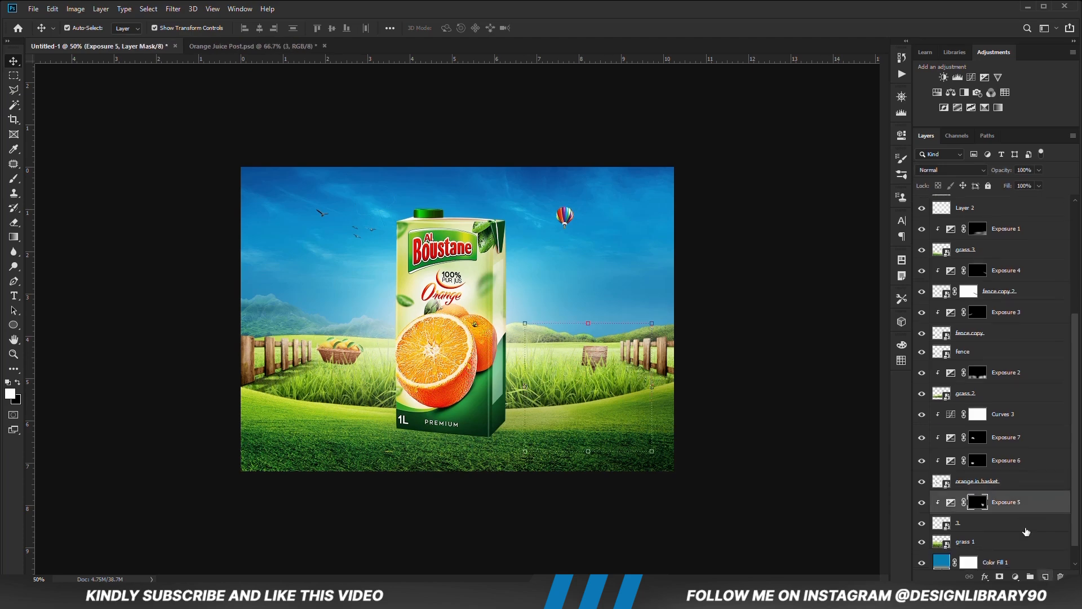
pyautogui.hotkey('ctrl', 'shift', 'alt', 'n')
# - Paint a black shadow under the basket using a flattened, slightly tilted soft brush at 200 px and 100% opacity
pyautogui.press('b')
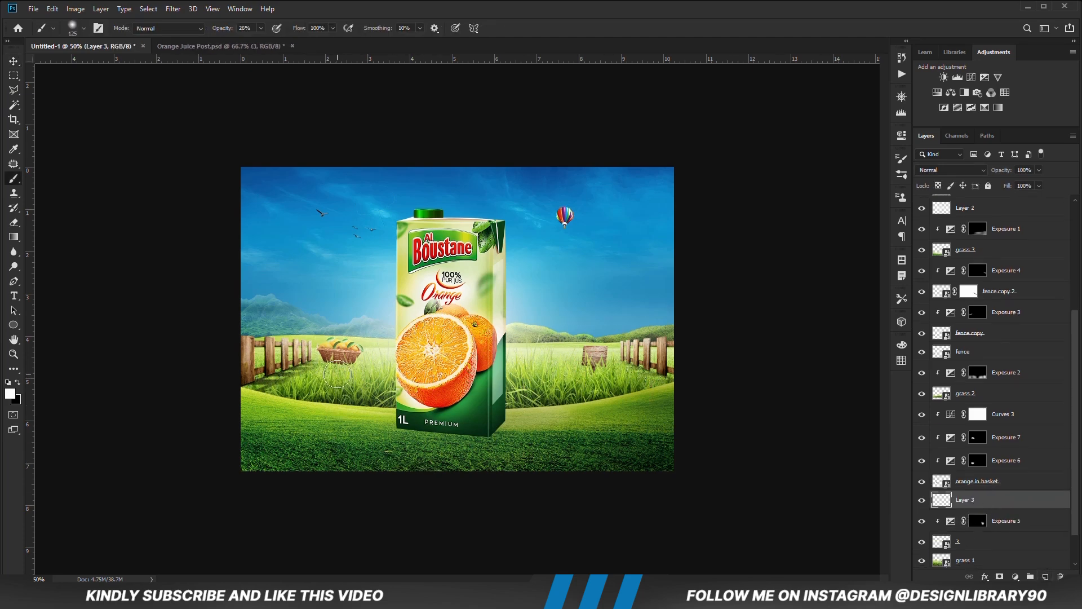
pyautogui.rightClick(365, 410)
pyautogui.moveTo(369, 421); pyautogui.dragTo(370, 409)
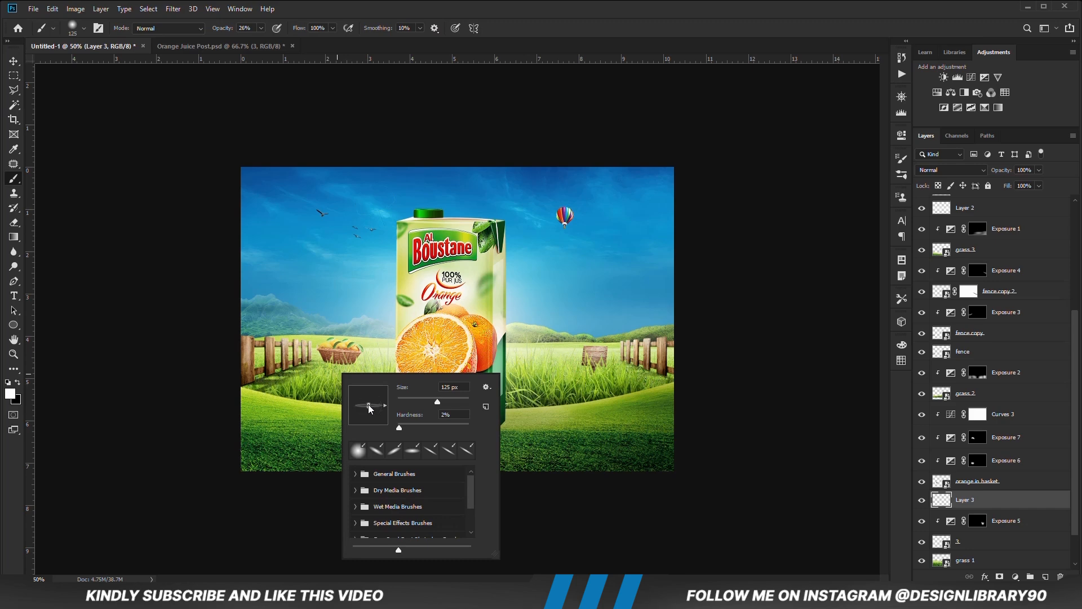
pyautogui.click(367, 2)
pyautogui.click(261, 29)
pyautogui.click(17, 383)
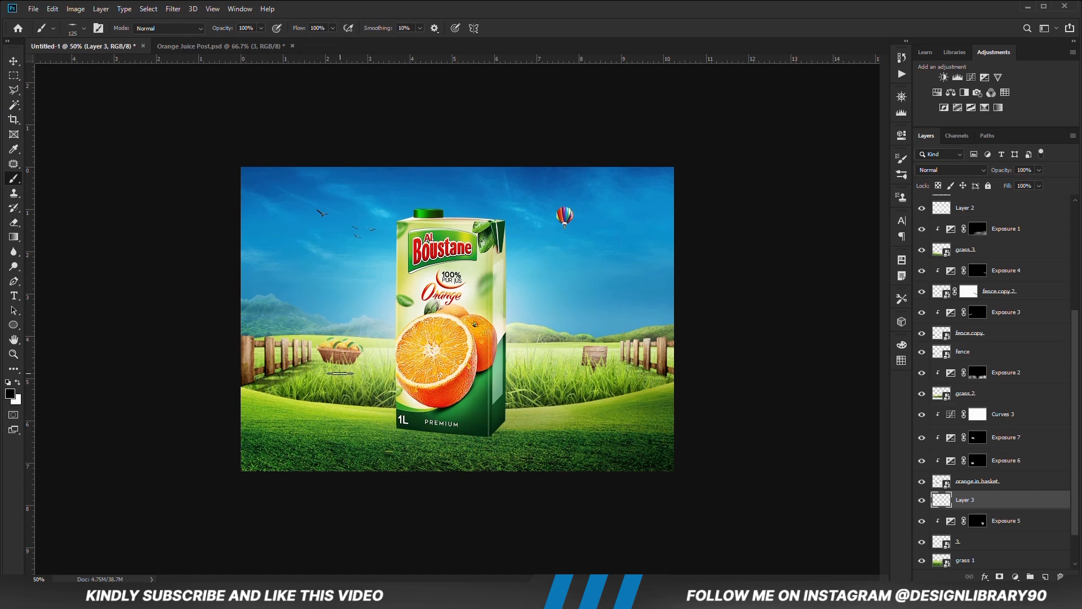
pyautogui.press(']')
pyautogui.press(']')
pyautogui.press(']')
pyautogui.rightClick(343, 365)
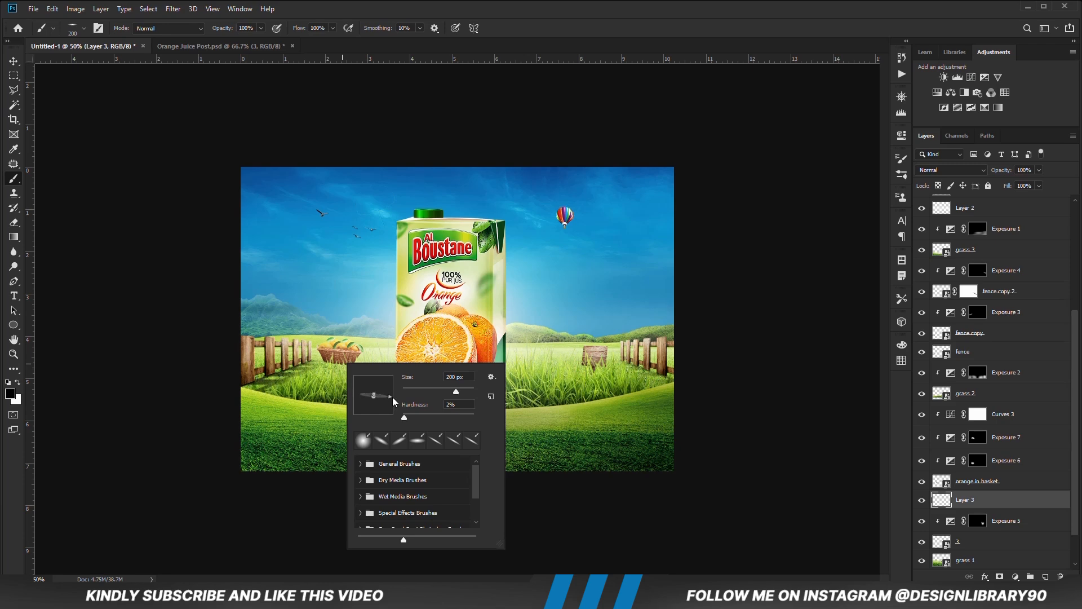
pyautogui.click(499, 15)
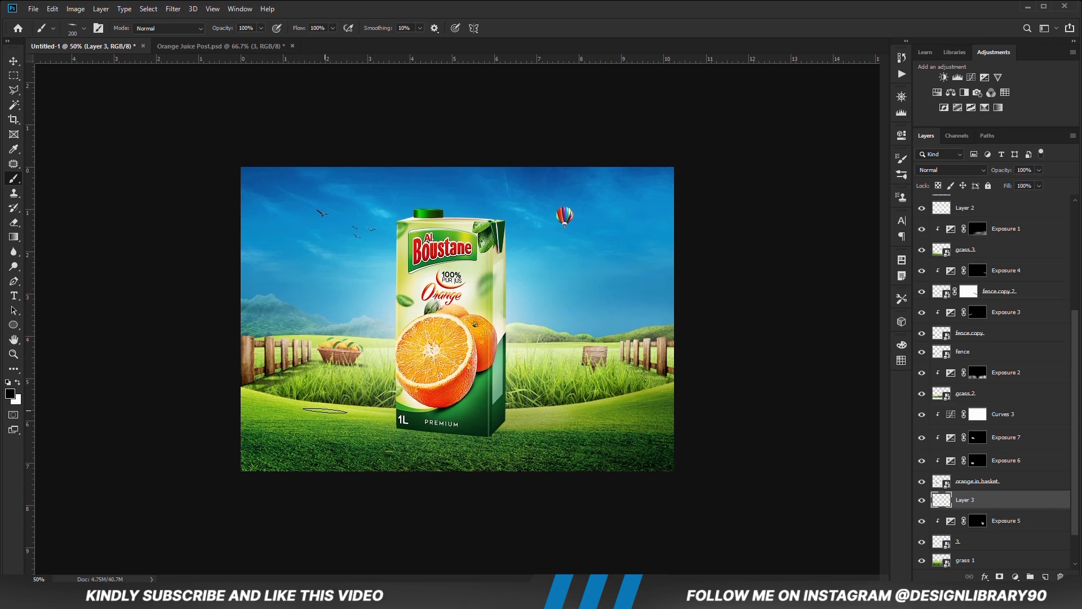
# - Lower the basket shadow layer's opacity to 78%, switch back to the Move tool and deselect the layer
pyautogui.click(1039, 185)
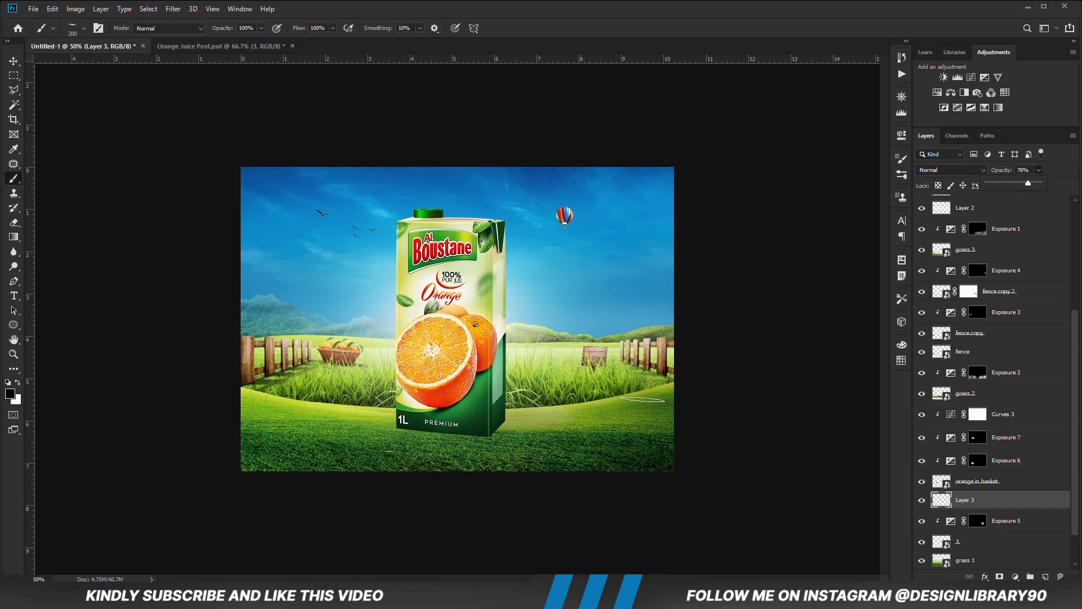
pyautogui.press('v')
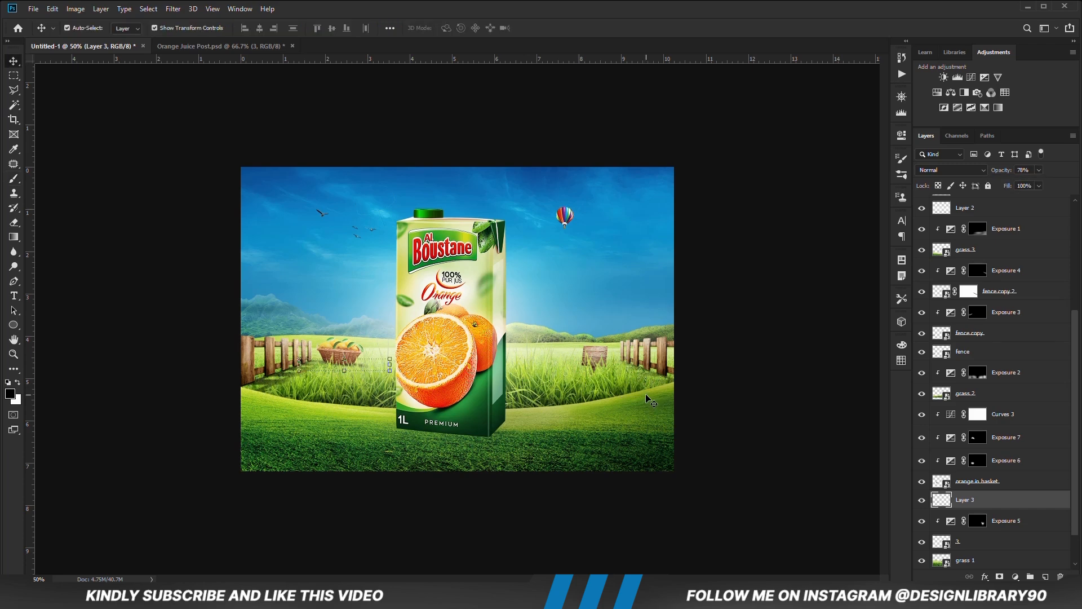
pyautogui.click(733, 387)
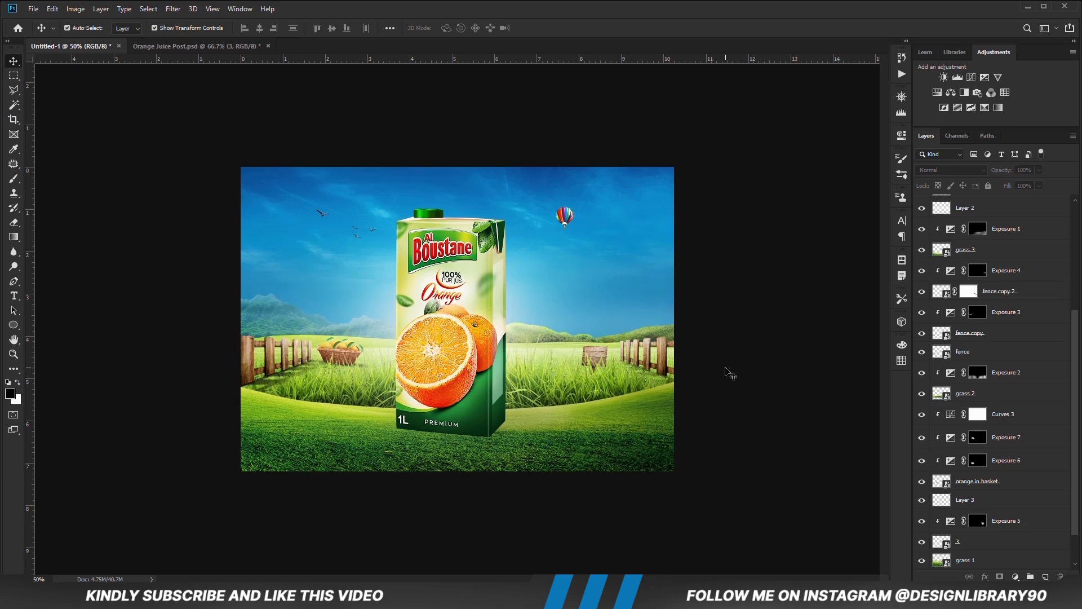
# - Hide and show the grass 2 layer to check its contribution to the composite
pyautogui.click(393, 435)
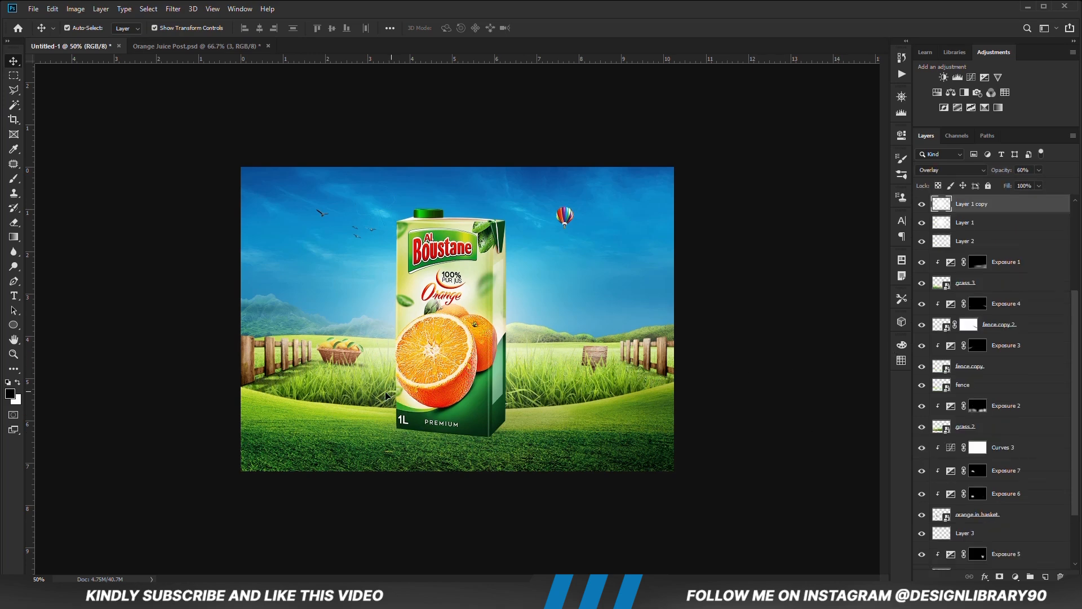
pyautogui.click(965, 428)
pyautogui.click(921, 429)
pyautogui.click(921, 427)
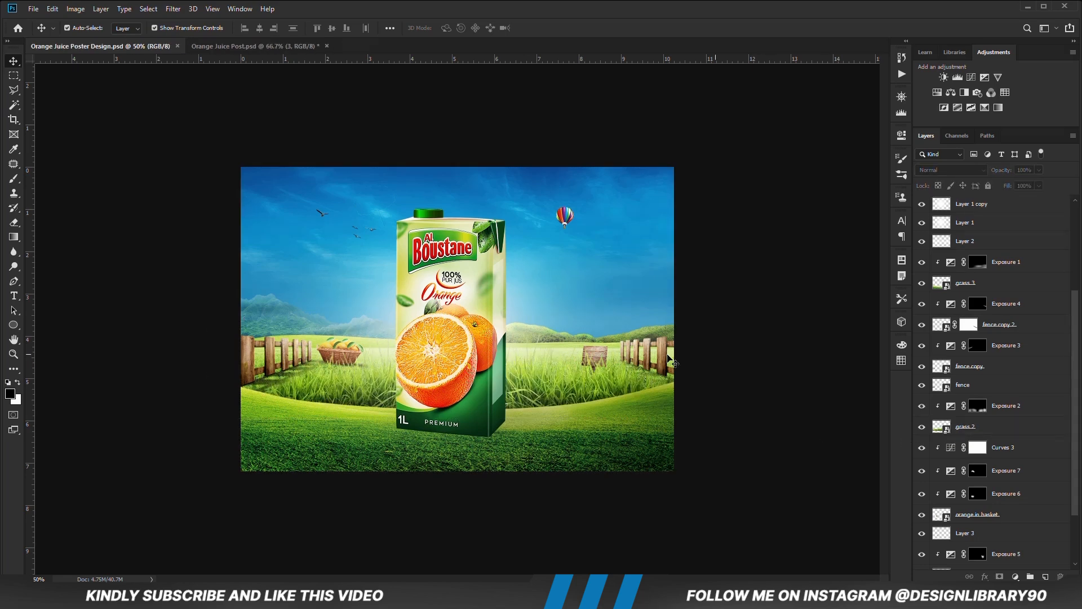
# - Add an Exposure adjustment clipped to the orange juice carton layer and lower its exposure to about -5.33
pyautogui.click(487, 364)
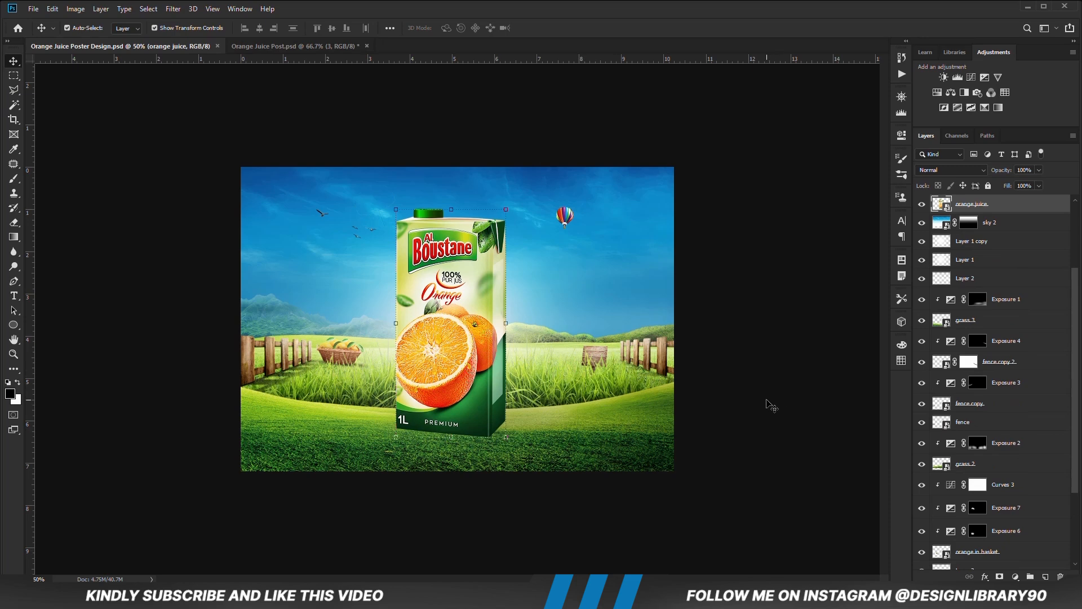
pyautogui.click(1015, 577)
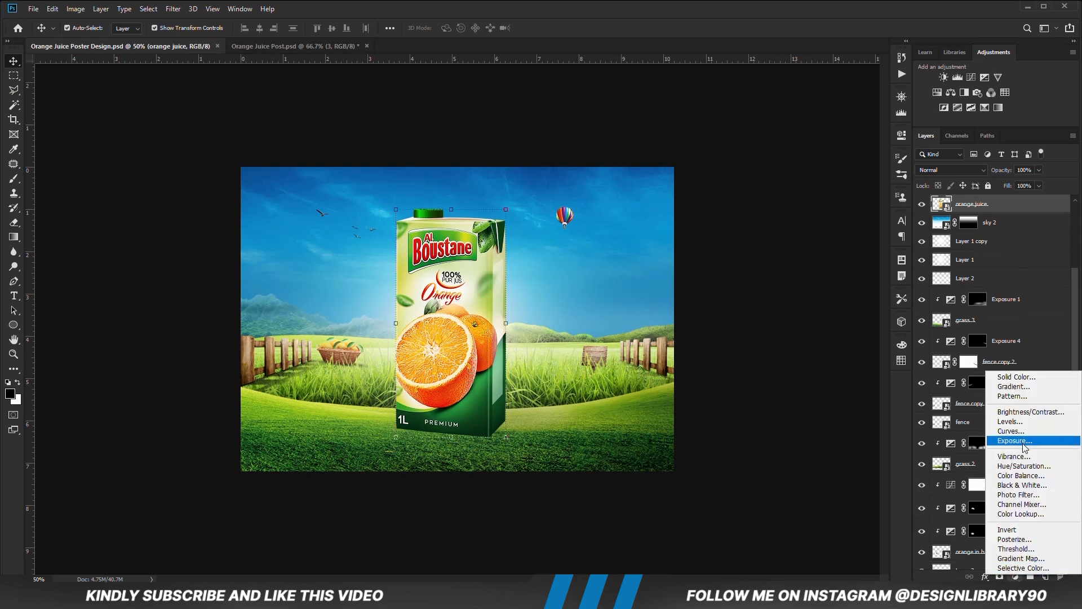
pyautogui.click(1009, 442)
pyautogui.click(806, 322)
pyautogui.moveTo(807, 193); pyautogui.dragTo(762, 197)
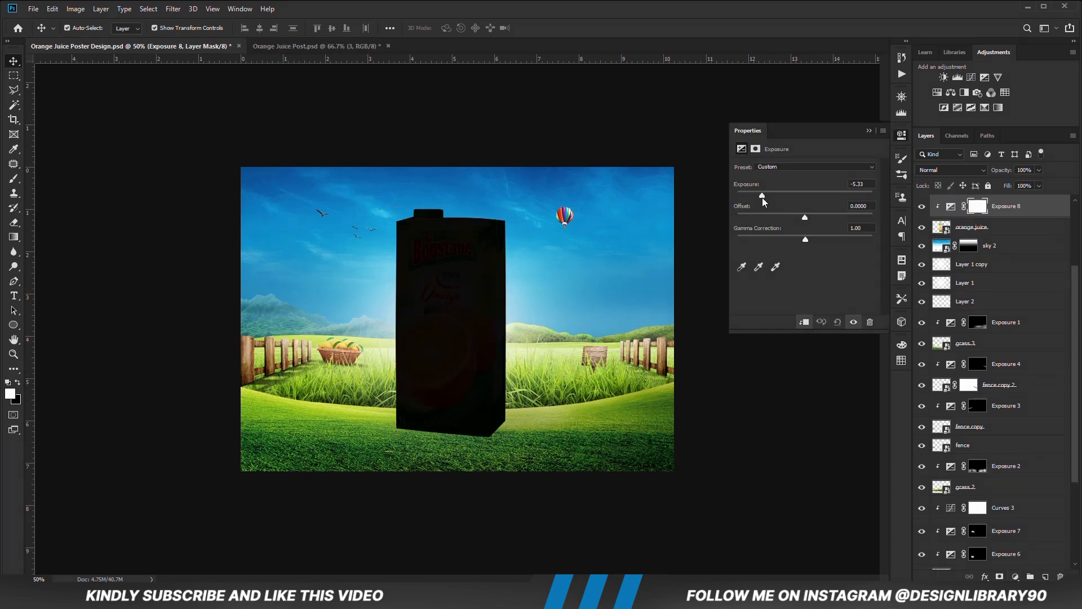
pyautogui.click(869, 131)
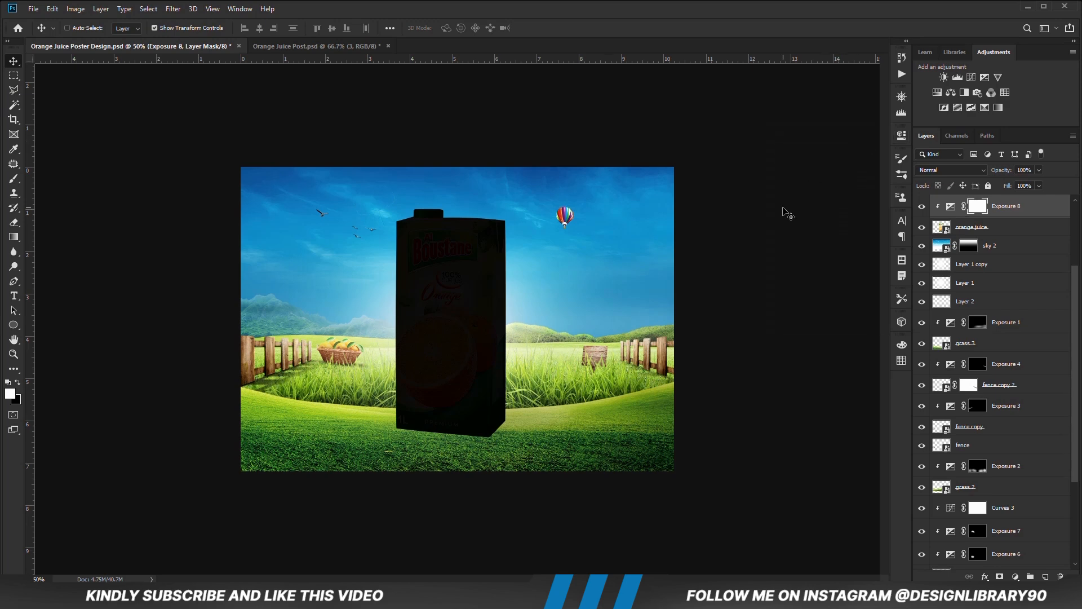
# - Invert the Exposure 8 mask and shade the carton's right side with a soft round 400 px brush at 12% opacity
pyautogui.hotkey('ctrl', 'i')
pyautogui.press('b')
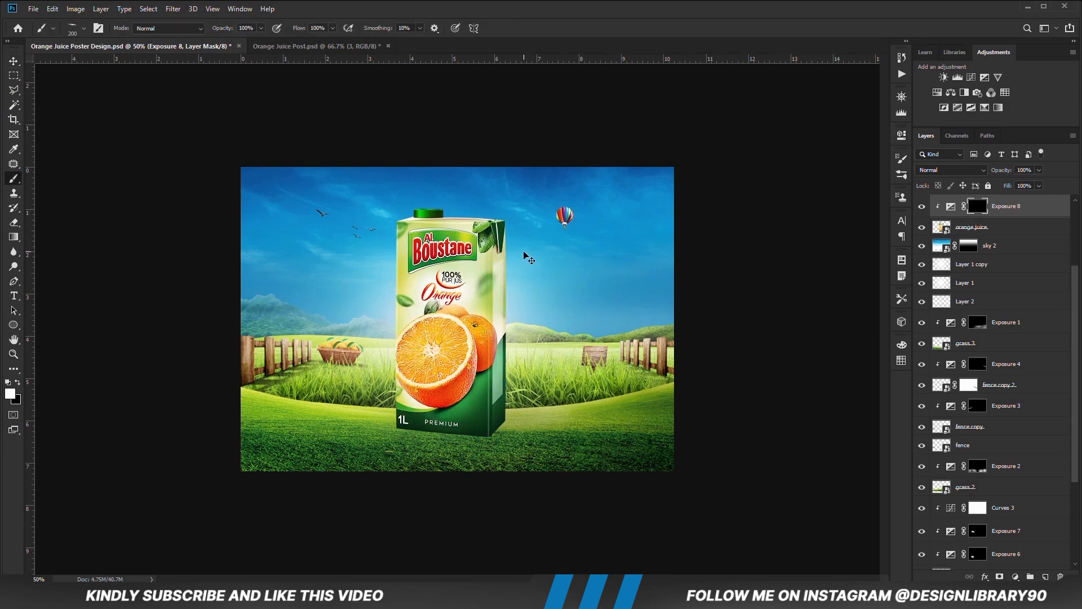
pyautogui.rightClick(530, 257)
pyautogui.moveTo(571, 284); pyautogui.dragTo(577, 291)
pyautogui.click(553, 5)
pyautogui.click(261, 28)
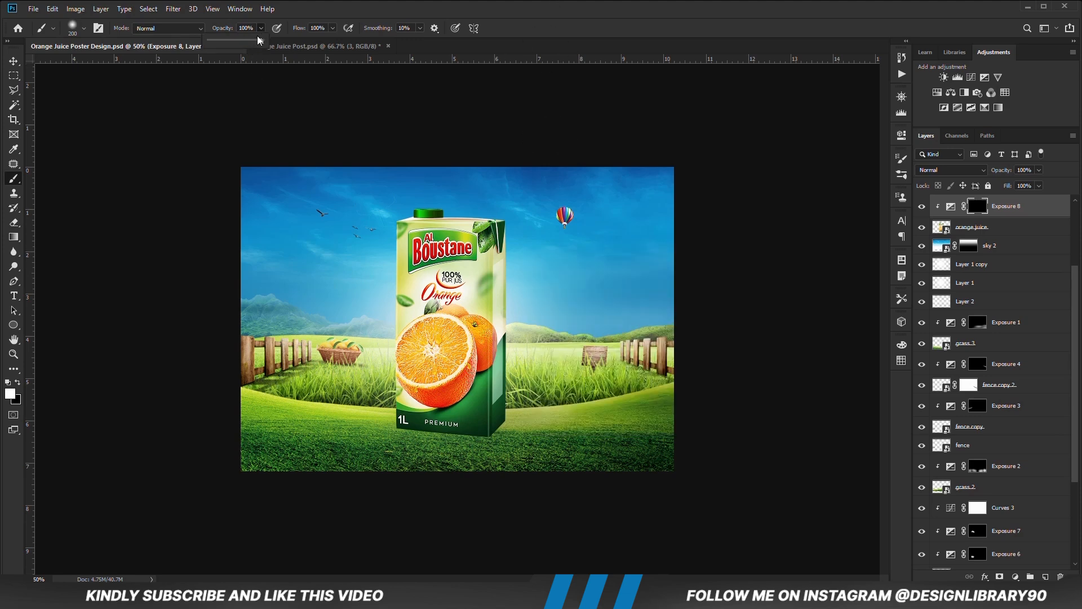
pyautogui.click(369, 6)
pyautogui.press(']')
pyautogui.press(']')
pyautogui.press(']')
pyautogui.moveTo(487, 451)
pyautogui.mouseDown()
pyautogui.moveTo(329, 465)
pyautogui.moveTo(534, 428)
pyautogui.moveTo(507, 304)
pyautogui.moveTo(535, 205)
pyautogui.moveTo(547, 364)
pyautogui.mouseUp()
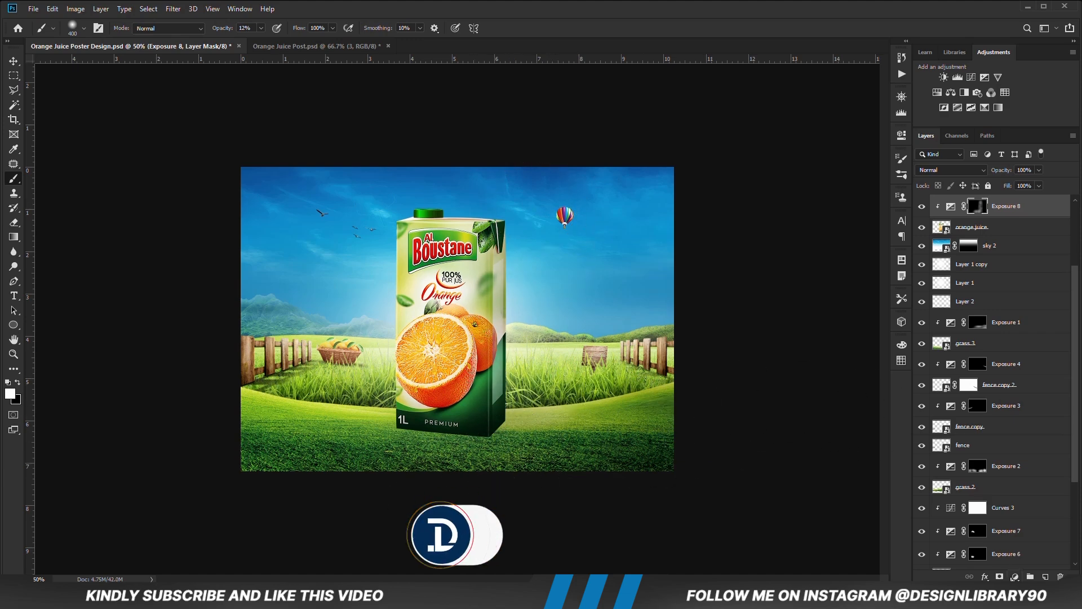
# - Add a second clipped Exposure adjustment above Exposure 8 and lower its exposure to darken the carton strongly
pyautogui.click(1016, 577)
pyautogui.click(1008, 442)
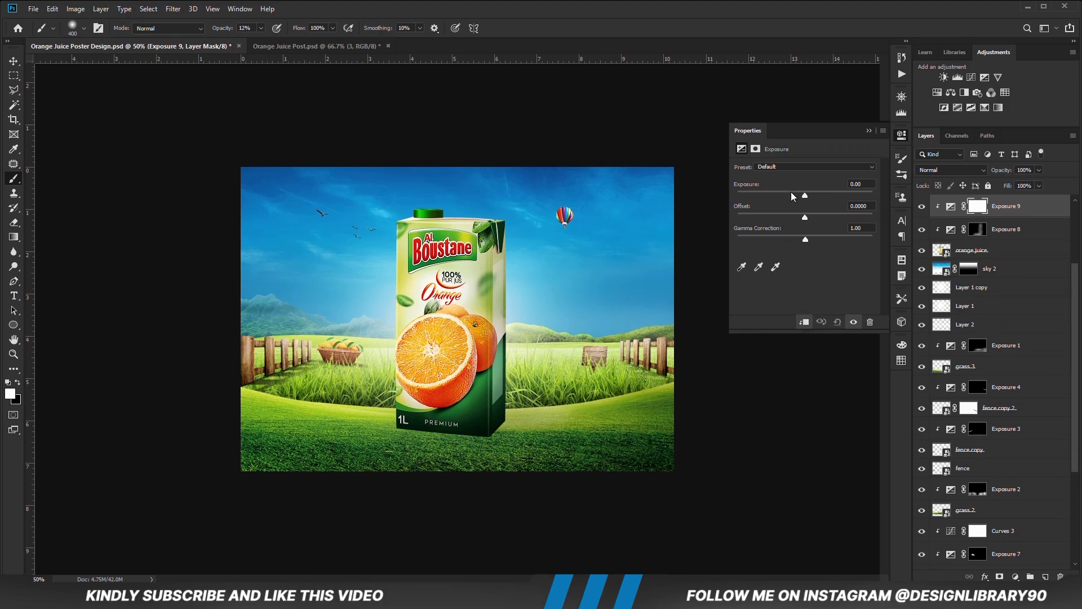
pyautogui.moveTo(792, 196); pyautogui.dragTo(765, 197)
pyautogui.click(868, 131)
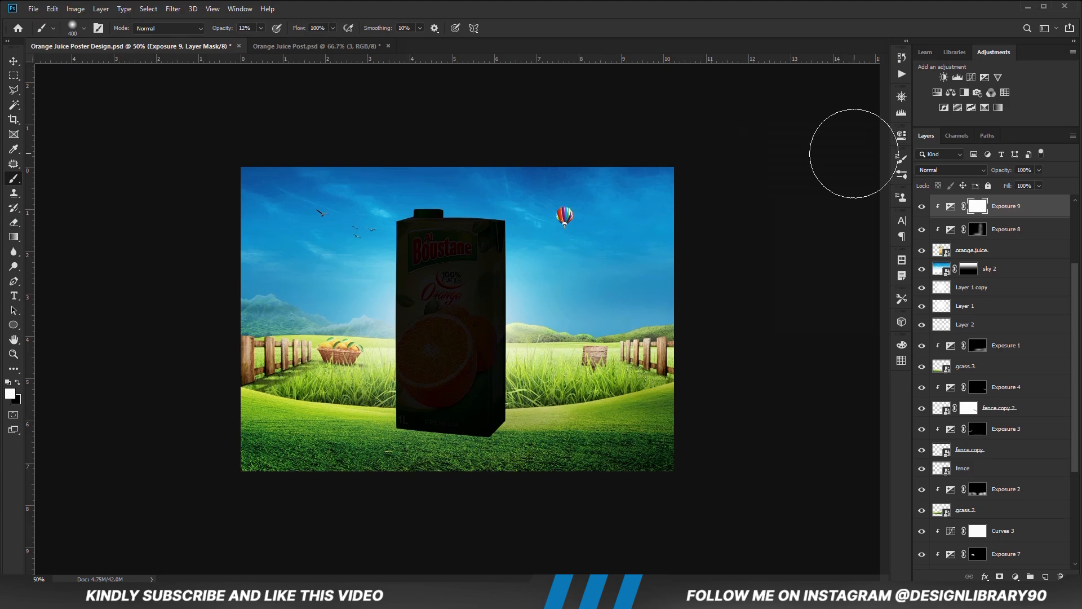
# - Invert the Exposure 9 mask, shade the carton's right side and base at 5% brush opacity, and compare with the adjustment hidden
pyautogui.hotkey('ctrl', 'i')
pyautogui.click(262, 29)
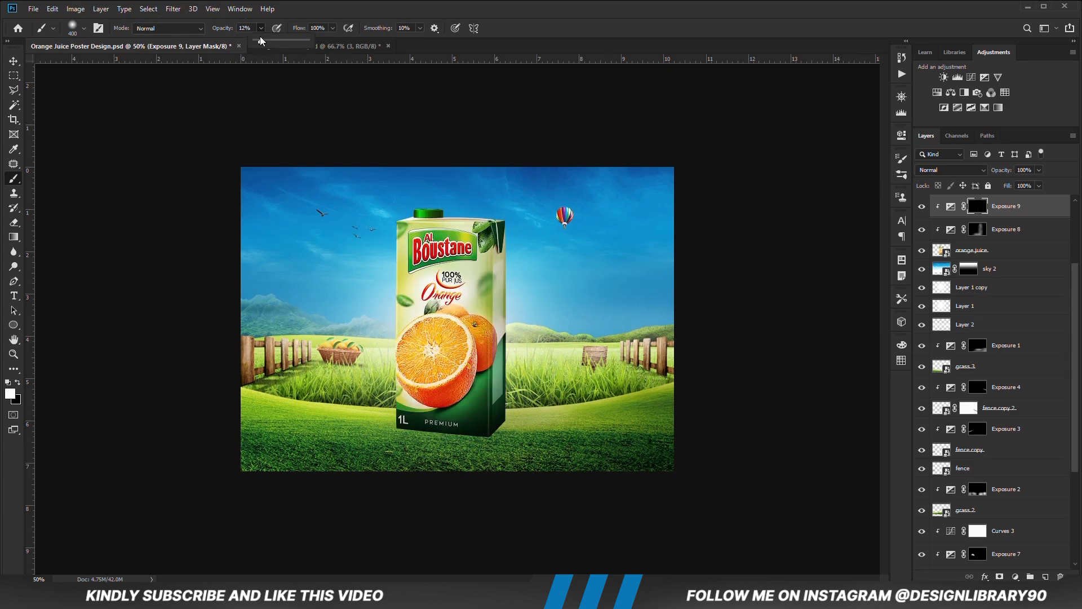
pyautogui.click(330, 5)
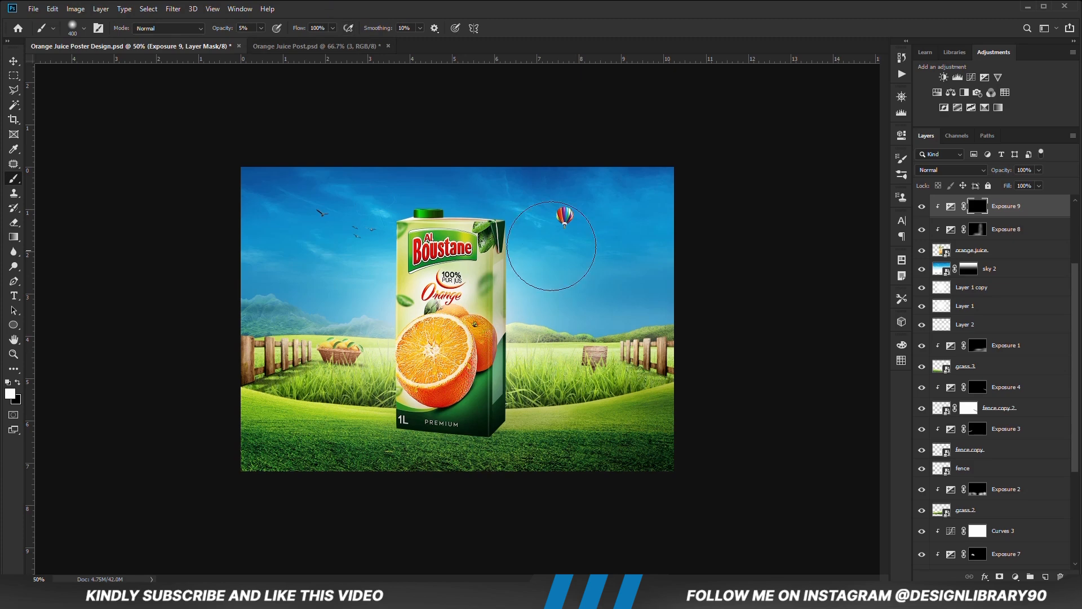
pyautogui.moveTo(510, 209)
pyautogui.mouseDown()
pyautogui.moveTo(538, 275)
pyautogui.moveTo(512, 302)
pyautogui.moveTo(520, 416)
pyautogui.moveTo(494, 458)
pyautogui.mouseUp()
pyautogui.moveTo(386, 463)
pyautogui.mouseDown()
pyautogui.moveTo(515, 447)
pyautogui.moveTo(542, 373)
pyautogui.moveTo(504, 384)
pyautogui.moveTo(528, 297)
pyautogui.mouseUp()
pyautogui.click(921, 207)
pyautogui.click(921, 206)
# - Add a third clipped Exposure adjustment above Exposure 9 and raise its exposure to brighten the carton
pyautogui.click(1016, 577)
pyautogui.click(1009, 449)
pyautogui.click(868, 131)
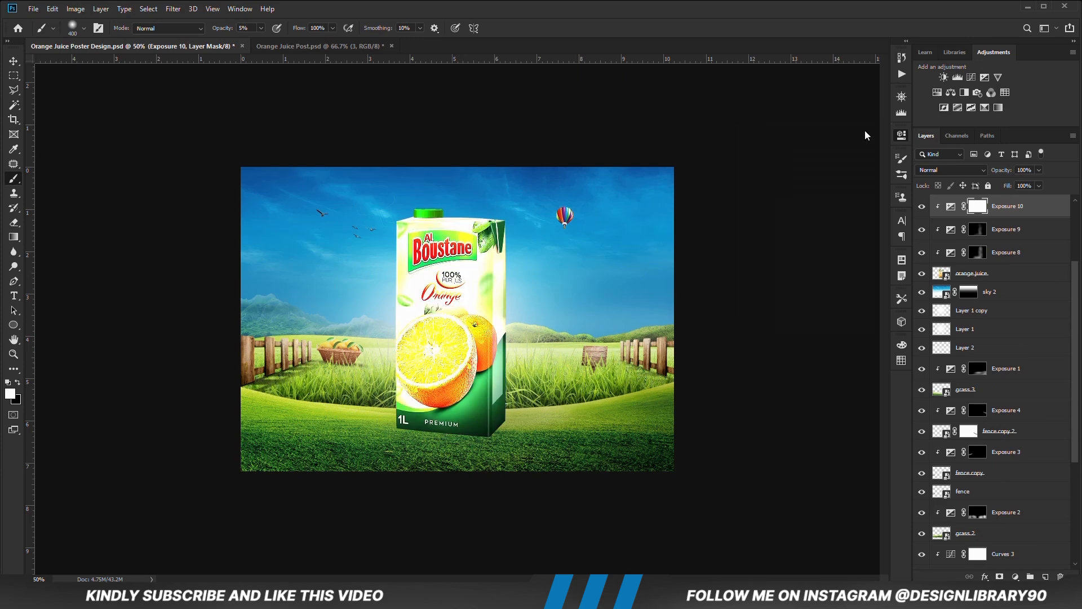
# - Invert the Exposure 10 mask and paint a highlight down the carton's left edge with a hard 175 px brush at 100% opacity
pyautogui.hotkey('ctrl', 'i')
pyautogui.press('[')
pyautogui.press('[')
pyautogui.press('[')
pyautogui.press('[')
pyautogui.rightClick(396, 220)
pyautogui.moveTo(455, 278); pyautogui.dragTo(578, 278)
pyautogui.press('Return')
pyautogui.moveTo(261, 28); pyautogui.dragTo(329, 46)
pyautogui.moveTo(381, 219); pyautogui.dragTo(378, 327)
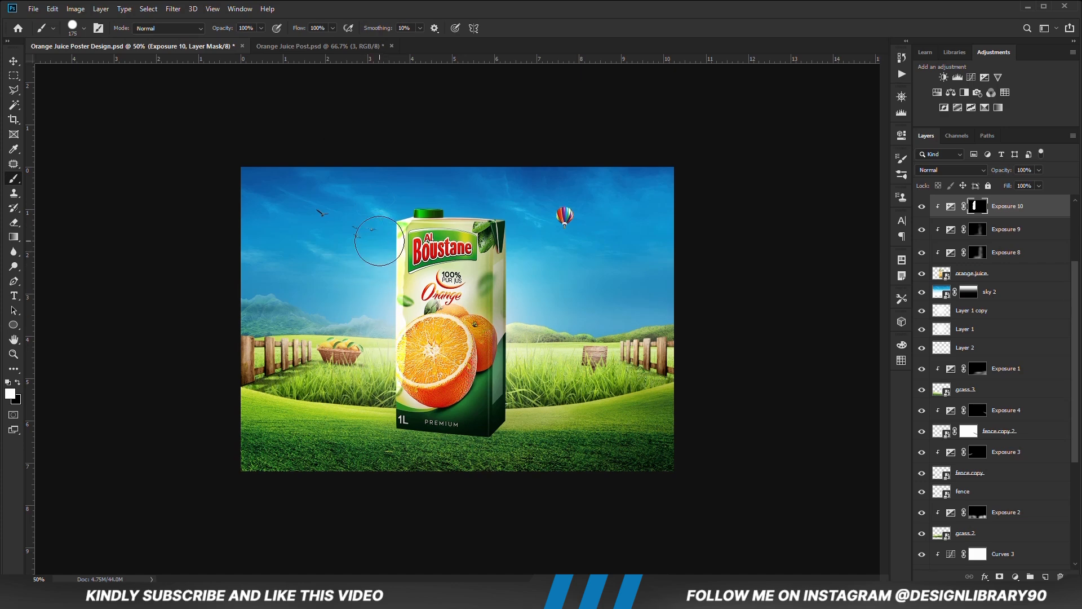
# - Soften the highlight on the carton's left side by painting black on the Exposure 10 mask with a soft 300 px brush
pyautogui.rightClick(421, 282)
pyautogui.moveTo(532, 333); pyautogui.dragTo(464, 339)
pyautogui.press('Return')
pyautogui.press(']')
pyautogui.press(']')
pyautogui.press(']')
pyautogui.press(']')
pyautogui.press('[')
pyautogui.click(441, 341)
pyautogui.hotkey('ctrl', 'z')
pyautogui.press('x')
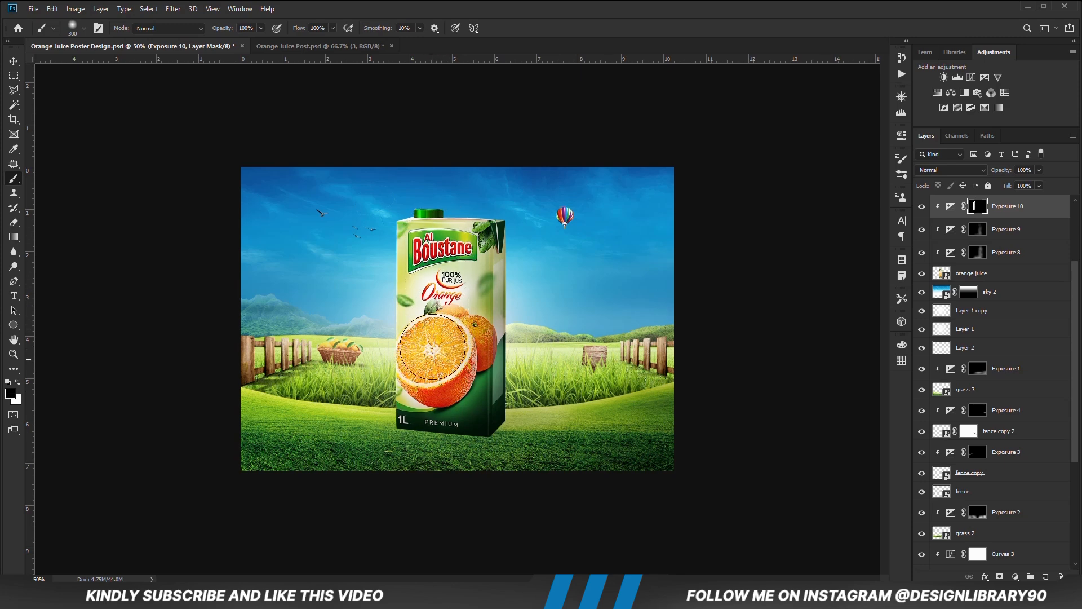
pyautogui.press('v')
pyautogui.click(752, 404)
# - Create a new empty layer between the orange juice carton layer and the sky 2 layer
pyautogui.click(970, 280)
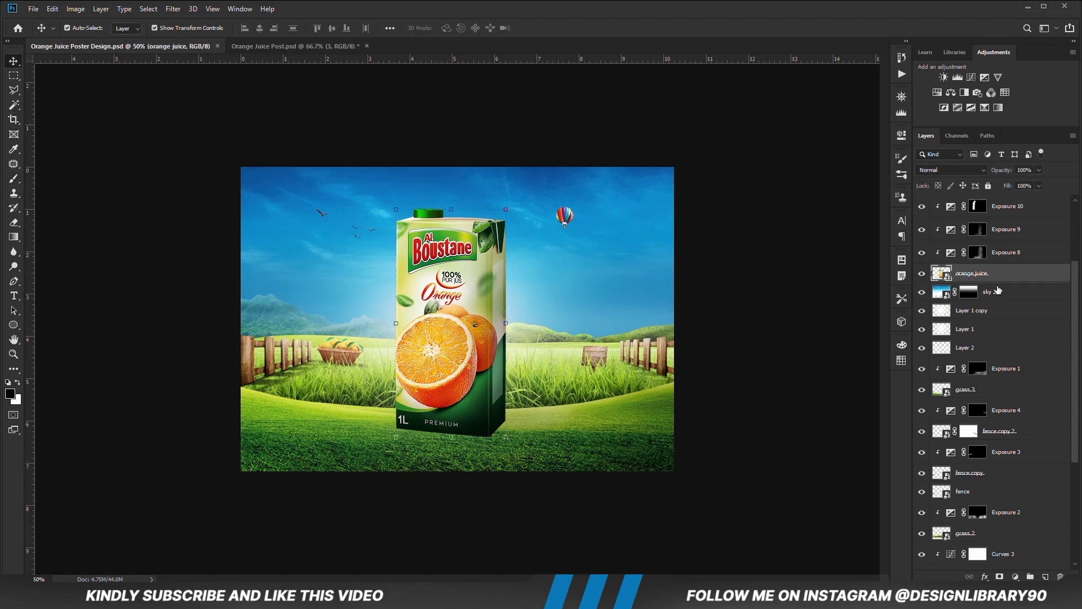
pyautogui.click(999, 293)
pyautogui.click(1044, 576)
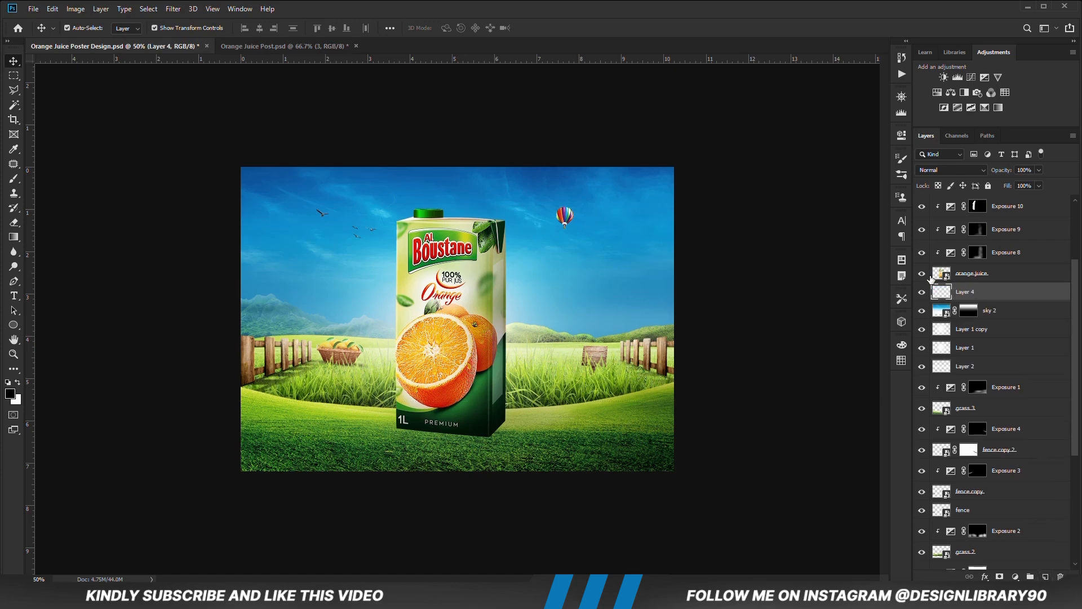
# - Outline a long cast-shadow shape from the carton's base to the canvas's right edge with the Polygonal Lasso
pyautogui.click(14, 90)
pyautogui.click(57, 100)
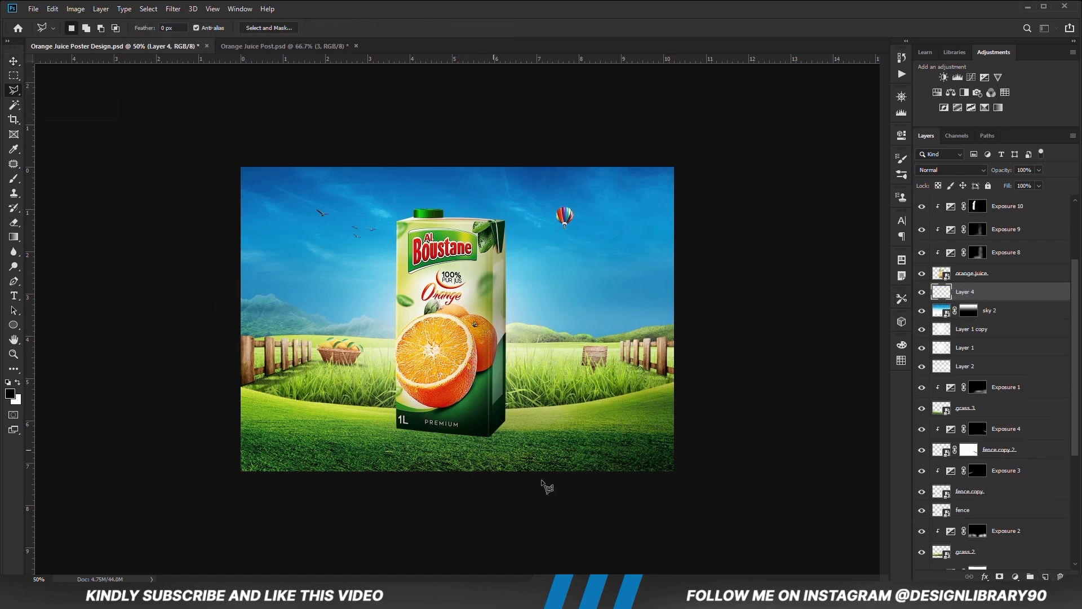
pyautogui.click(401, 428)
pyautogui.click(648, 461)
pyautogui.click(676, 441)
pyautogui.click(669, 431)
pyautogui.doubleClick(474, 422)
# - Fill the shadow selection with the black foreground color at 100% opacity in Normal mode and deselect it
pyautogui.rightClick(587, 441)
pyautogui.click(600, 438)
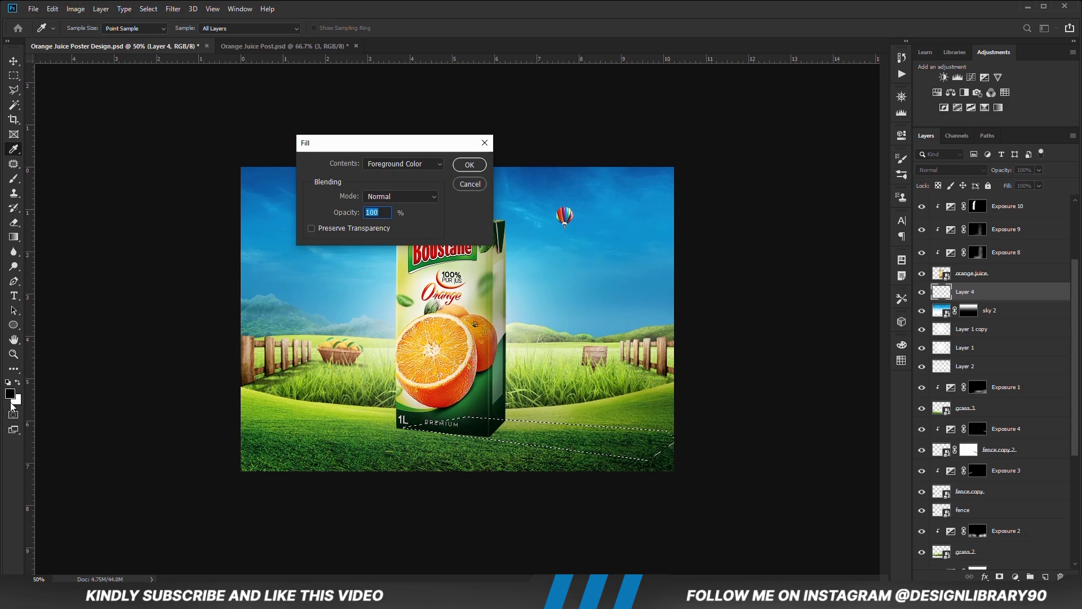
pyautogui.click(470, 165)
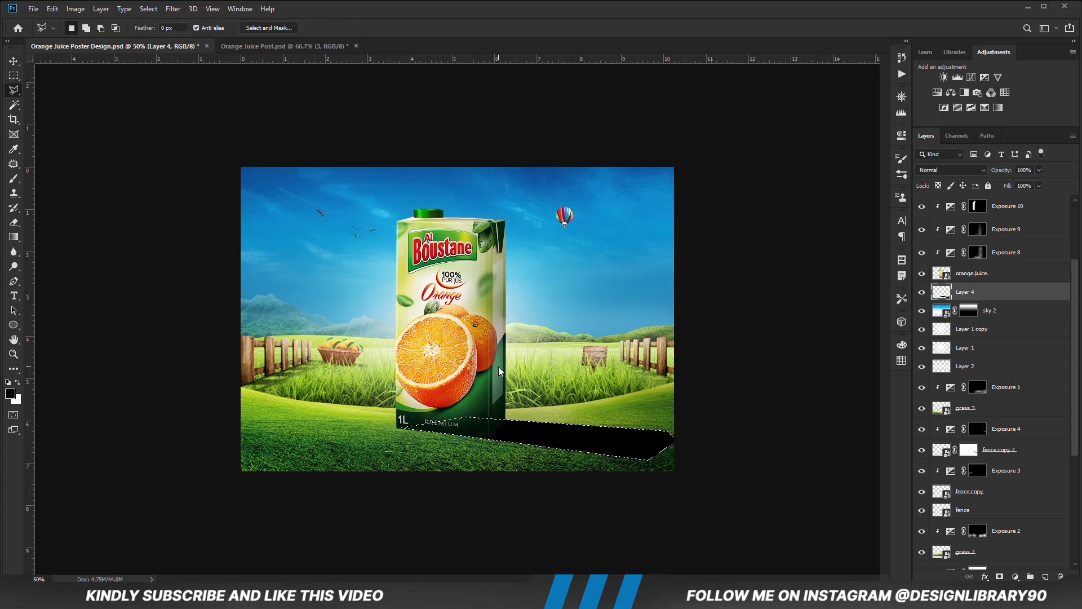
pyautogui.hotkey('ctrl', 'd')
pyautogui.hotkey('ctrl', 't')
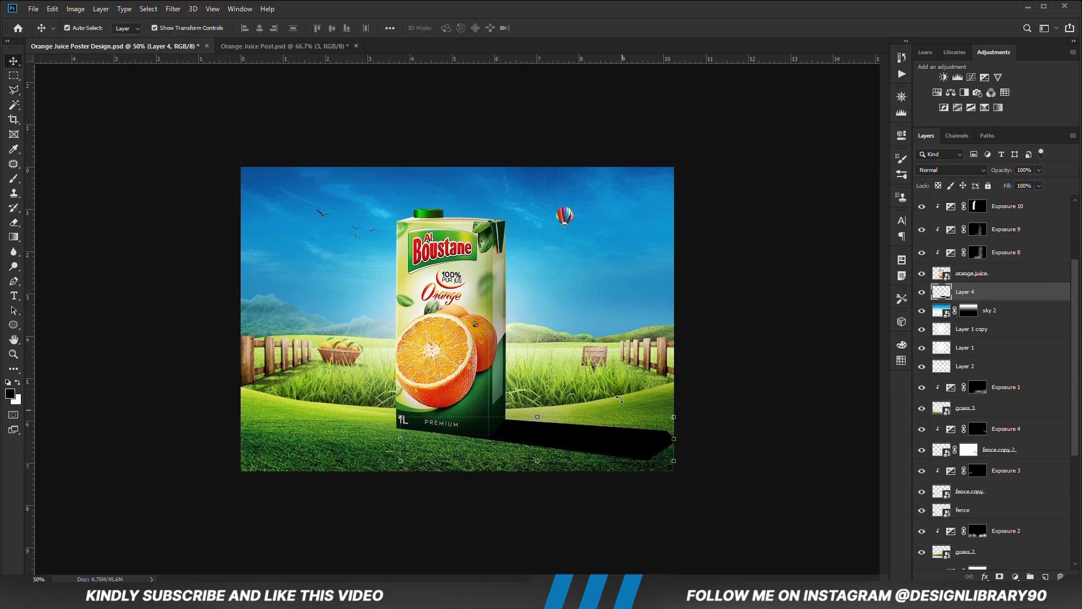
pyautogui.rightClick(538, 420)
pyautogui.click(527, 437)
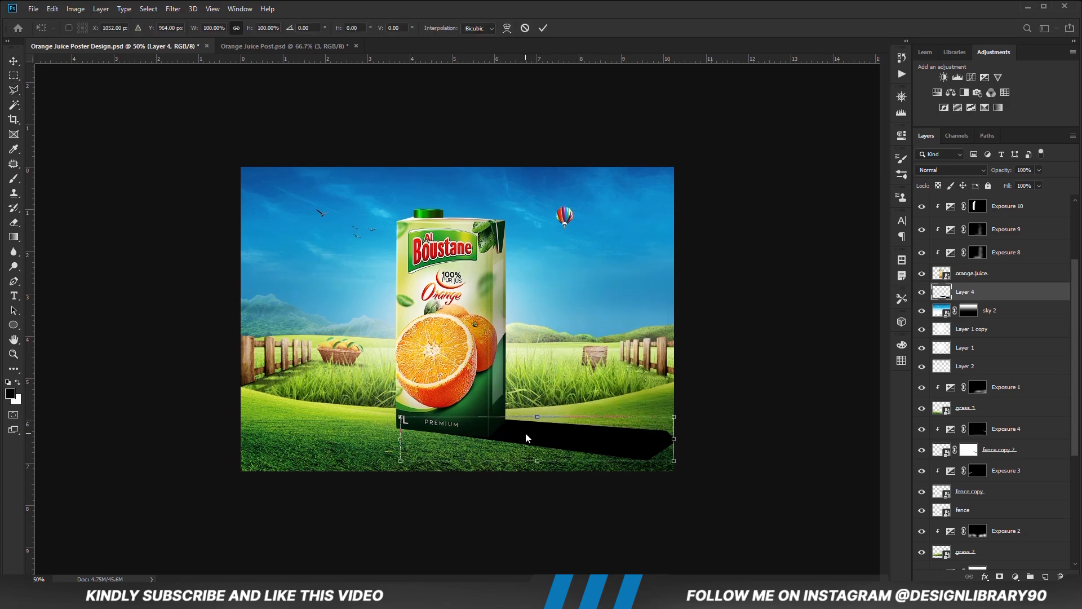
pyautogui.press('Return')
# - Convert the shadow layer to a smart object and transform its right-hand corners so the far end angles slightly downward
pyautogui.rightClick(1019, 298)
pyautogui.click(970, 265)
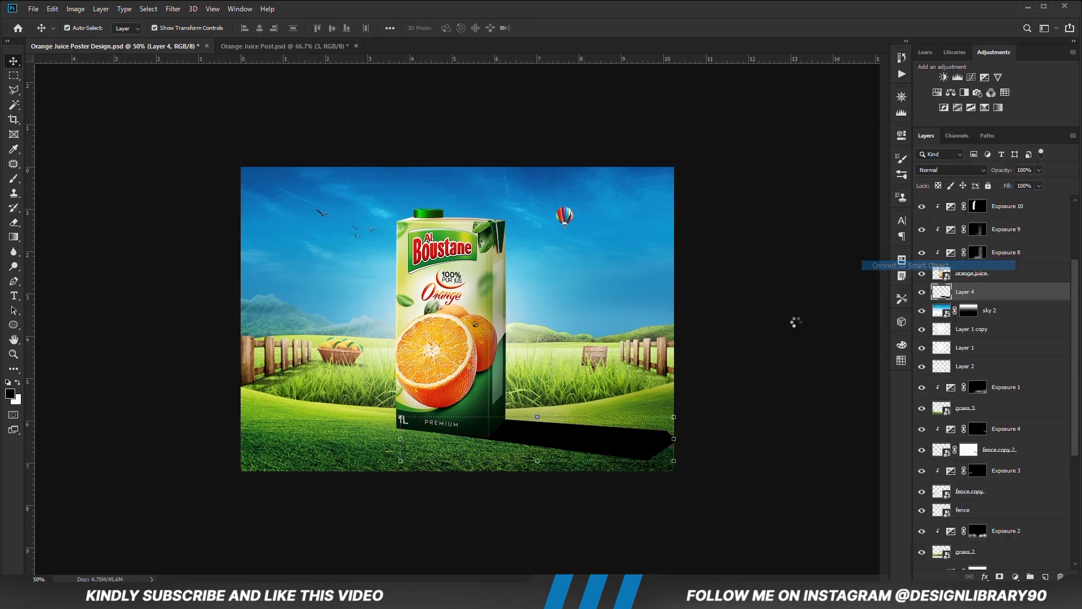
pyautogui.hotkey('ctrl', 't')
pyautogui.rightClick(557, 434)
pyautogui.click(594, 501)
pyautogui.moveTo(676, 420); pyautogui.dragTo(676, 422)
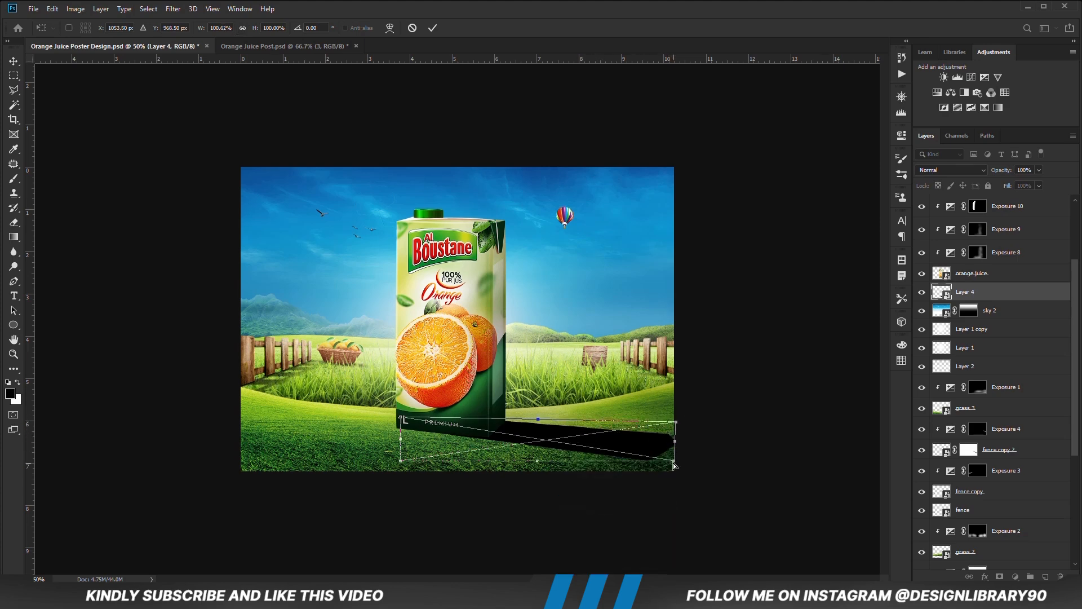
pyautogui.moveTo(674, 466); pyautogui.dragTo(671, 466)
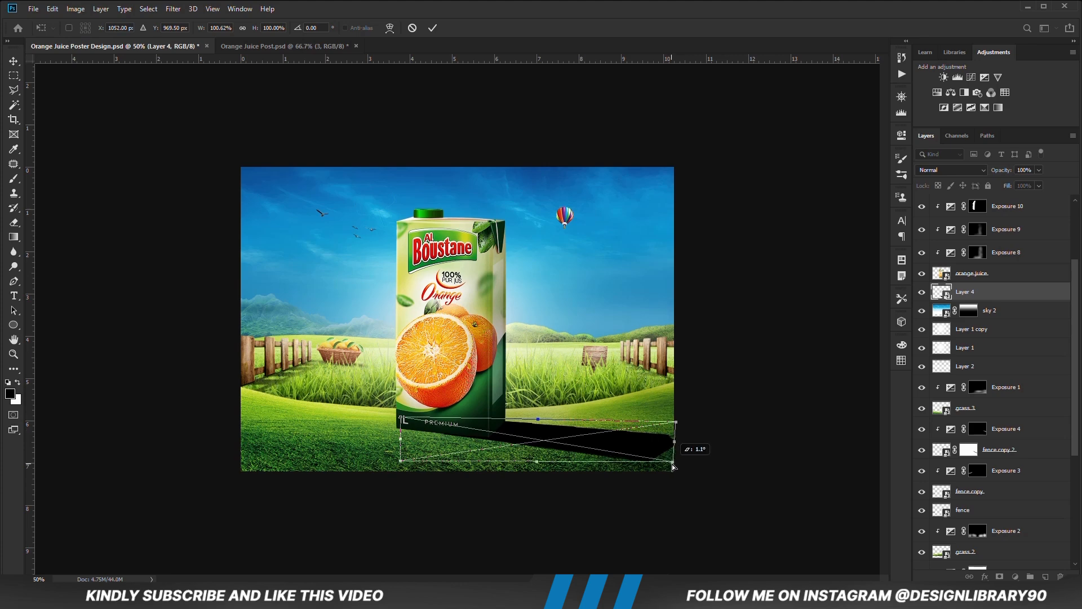
pyautogui.moveTo(676, 465); pyautogui.dragTo(675, 463)
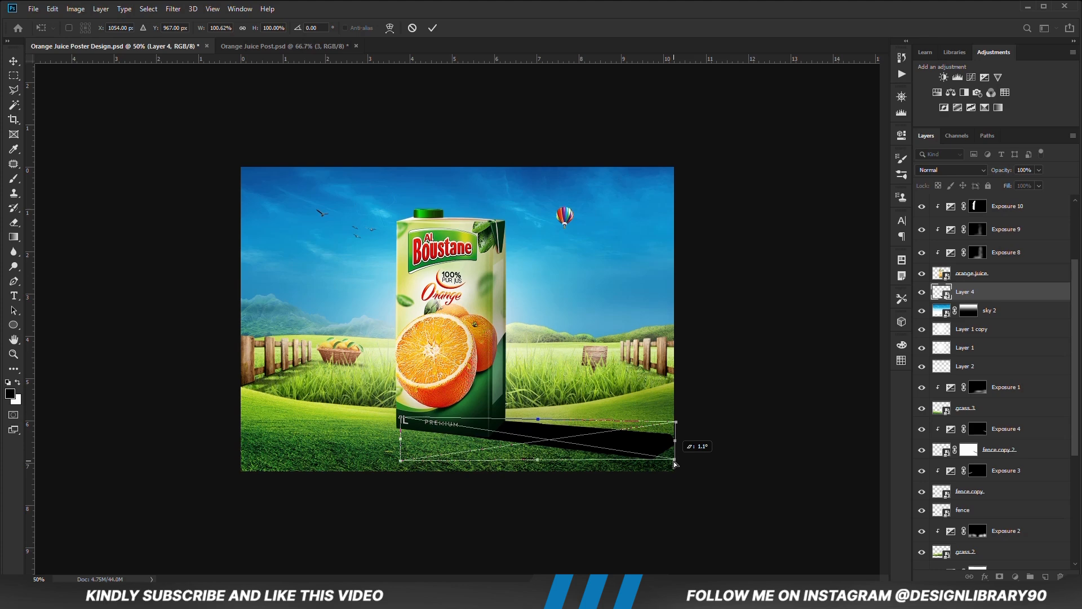
pyautogui.moveTo(677, 424); pyautogui.dragTo(678, 433)
pyautogui.press('Return')
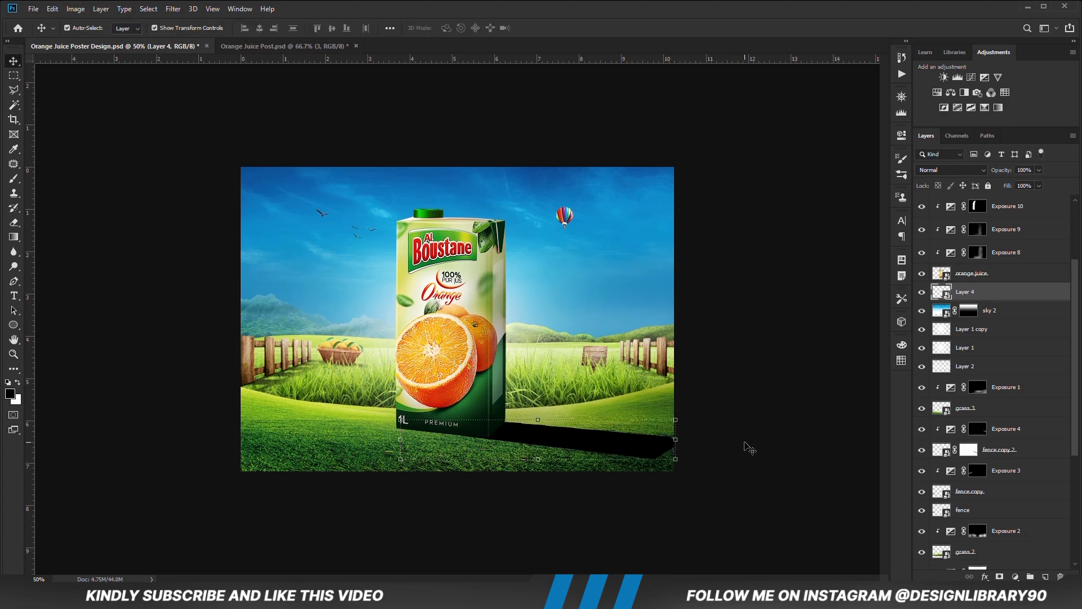
pyautogui.press('Down')
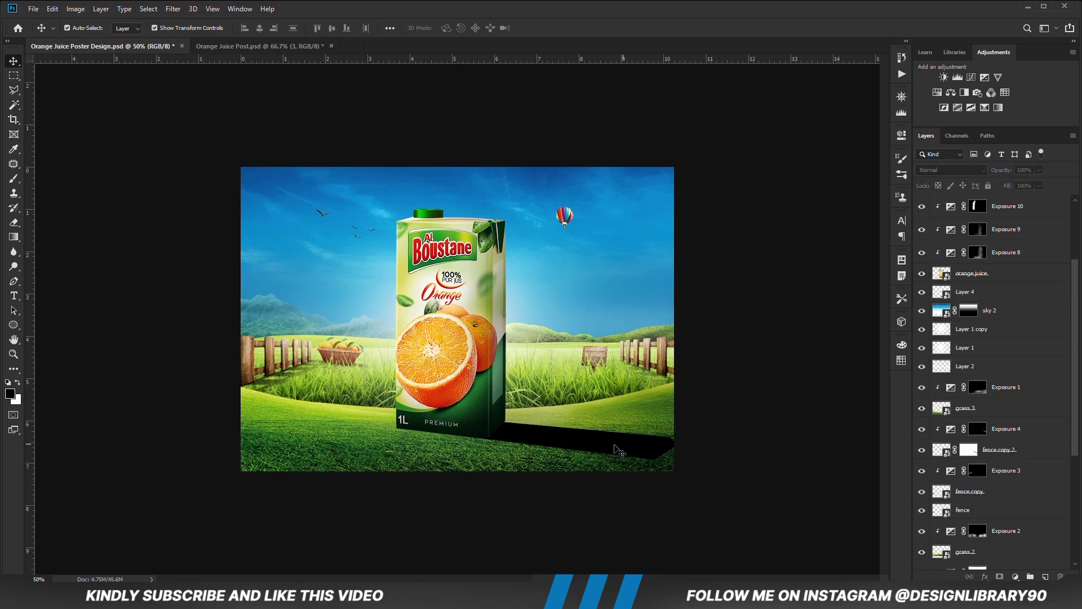
# - Add a layer mask to the shadow and fade its far right end toward the carton with a black-to-transparent gradient
pyautogui.click(999, 576)
pyautogui.moveTo(9, 239); pyautogui.dragTo(59, 244)
pyautogui.moveTo(673, 453); pyautogui.dragTo(399, 415)
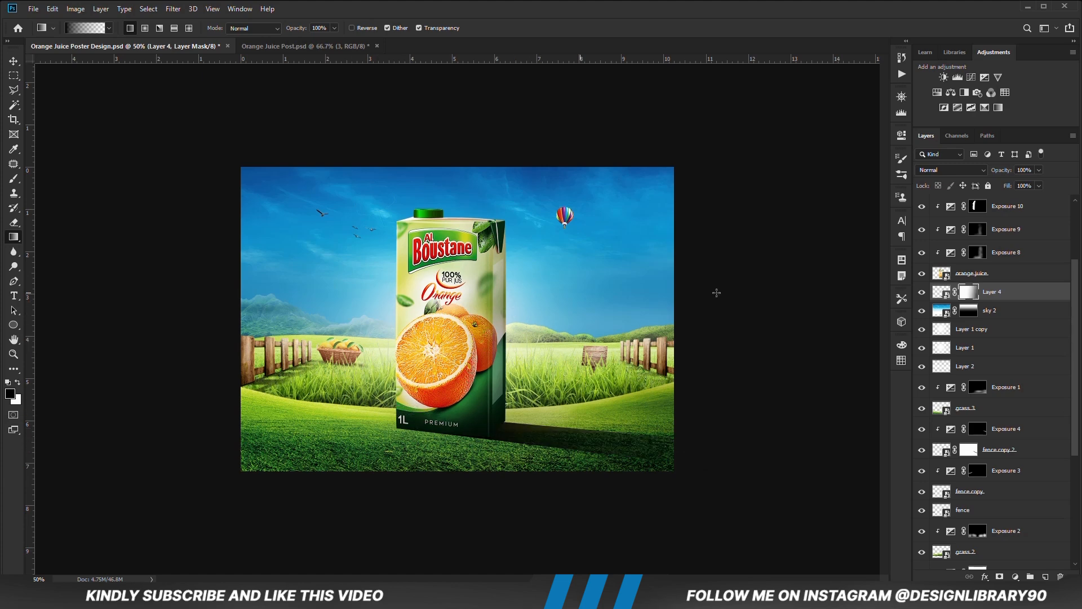
# - Apply a Gaussian Blur with a 4.8 pixel radius to the shadow layer
pyautogui.click(936, 292)
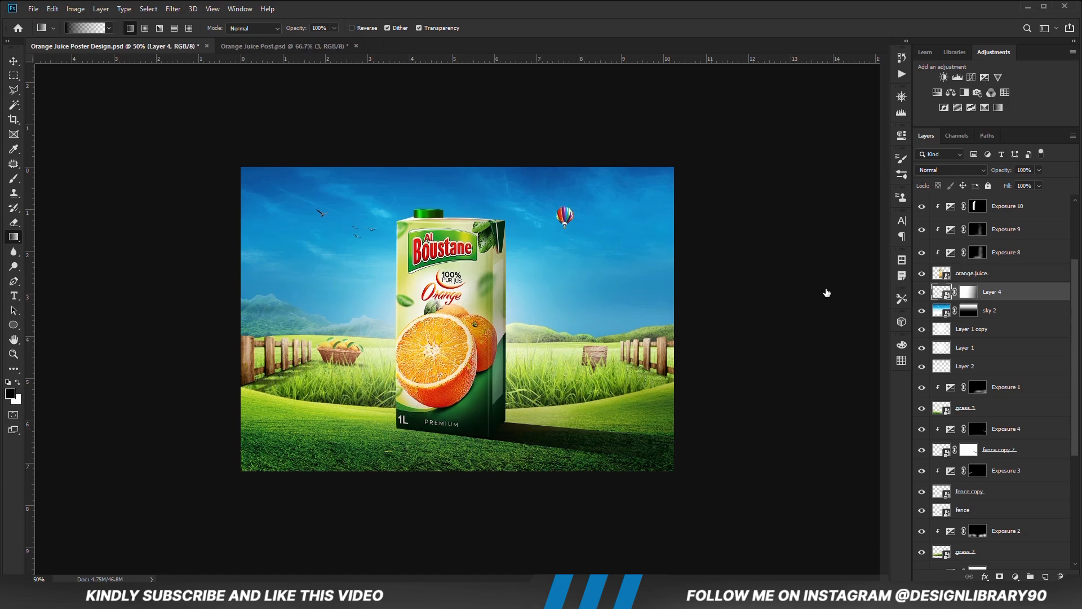
pyautogui.click(172, 9)
pyautogui.moveTo(270, 138)
pyautogui.click(346, 179)
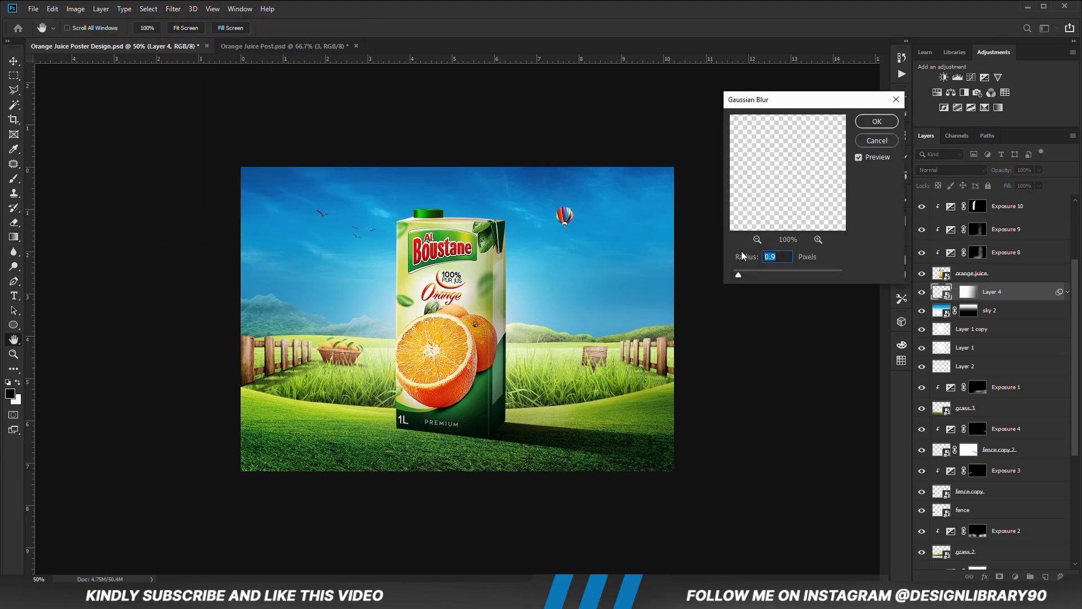
pyautogui.write('4.8')
pyautogui.click(876, 122)
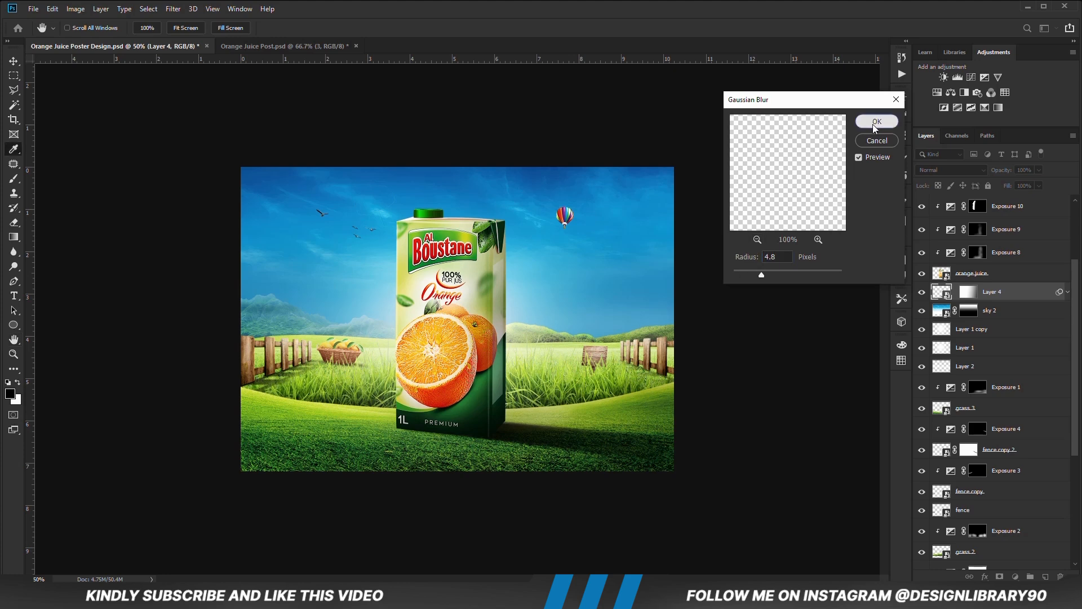
# - Touch up the shadow layer's mask with a flattened, soft 300 px brush at 14% opacity
pyautogui.press('g')
pyautogui.click(963, 298)
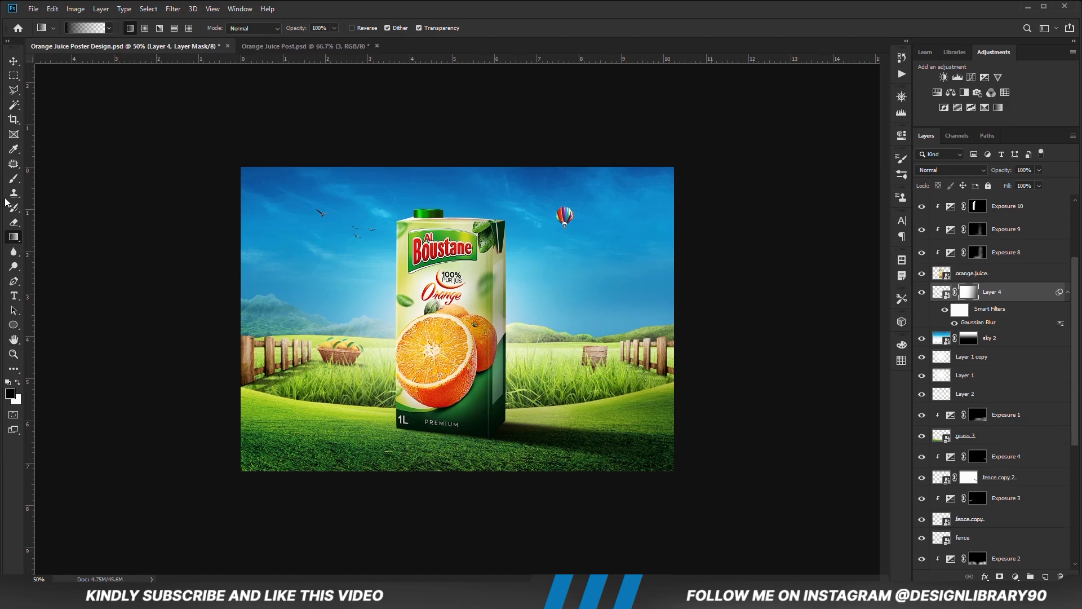
pyautogui.rightClick(14, 178)
pyautogui.click(51, 181)
pyautogui.rightClick(467, 388)
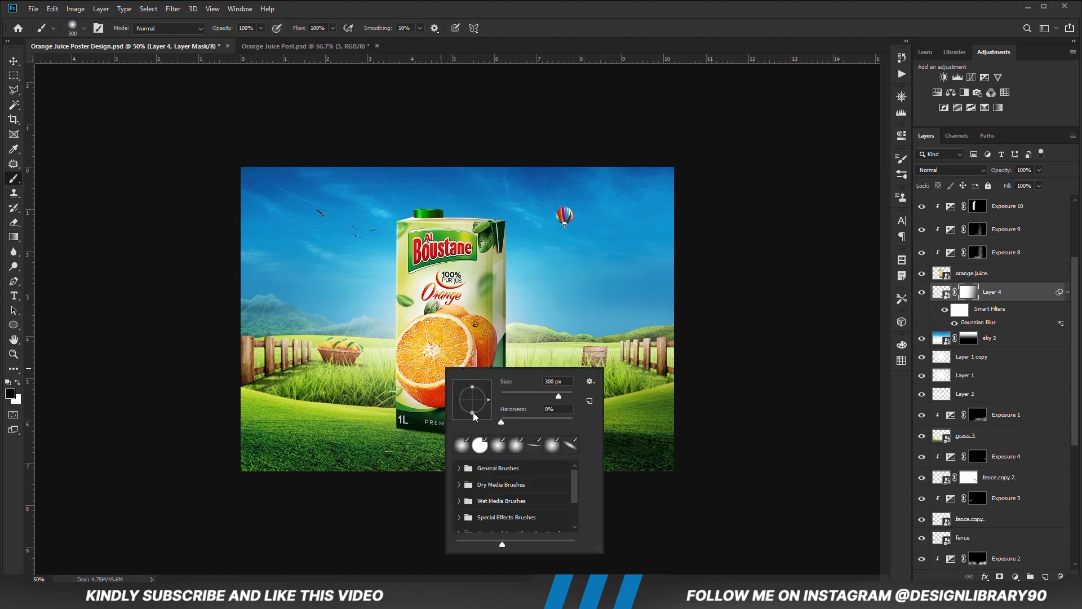
pyautogui.press('Return')
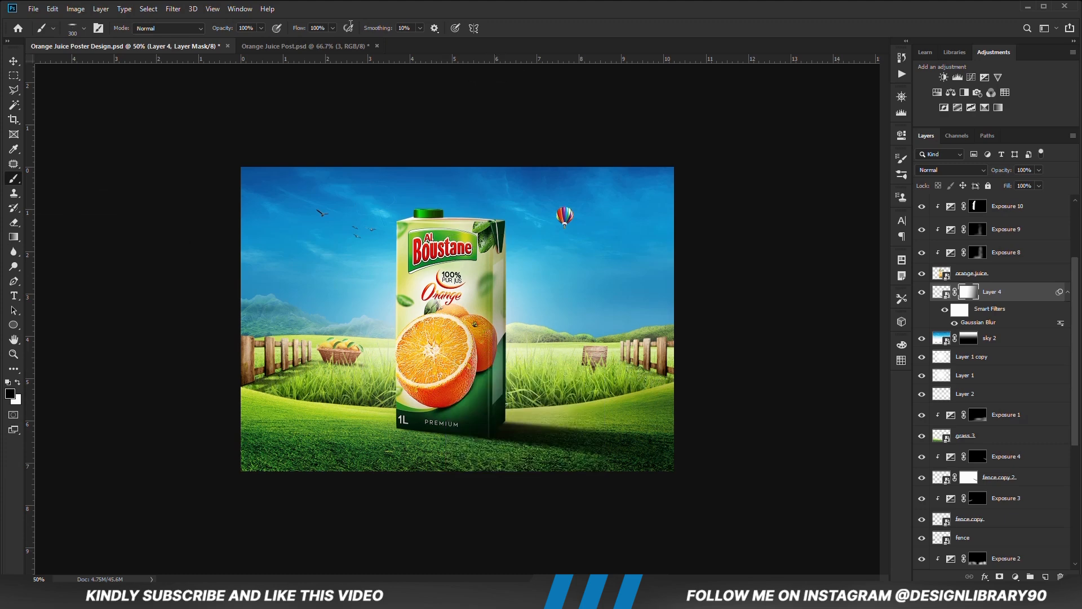
pyautogui.moveTo(216, 42); pyautogui.dragTo(216, 40)
pyautogui.press('v')
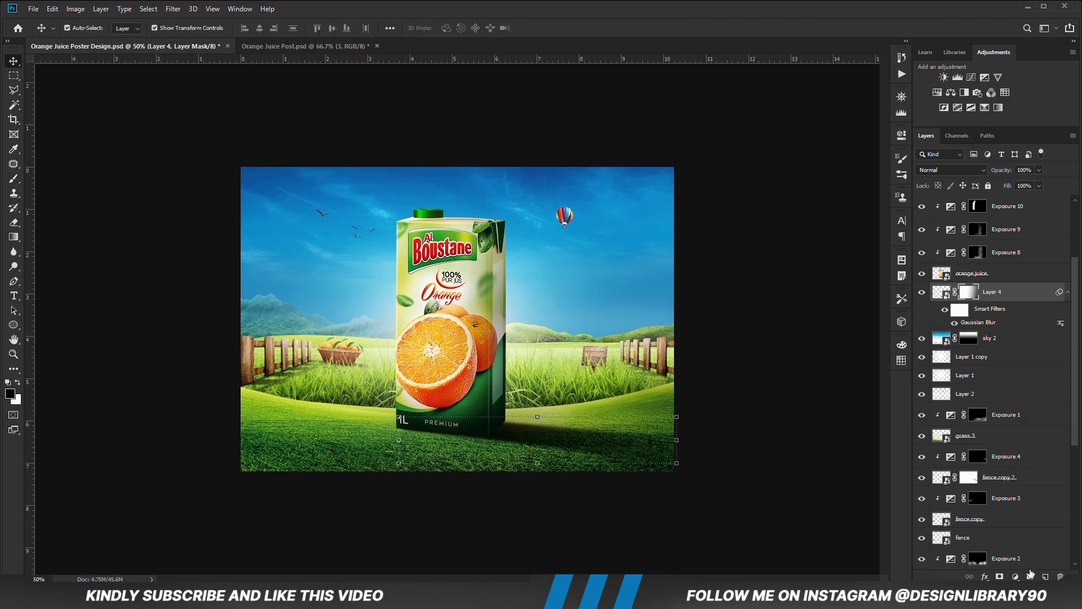
# - On a new layer above the shadow, paint a black contact shadow at the carton's base with a flattened 300 px brush at 33% opacity, and save
pyautogui.hotkey('ctrl', 'shift', 'alt', 'n')
pyautogui.press('b')
pyautogui.rightClick(529, 406)
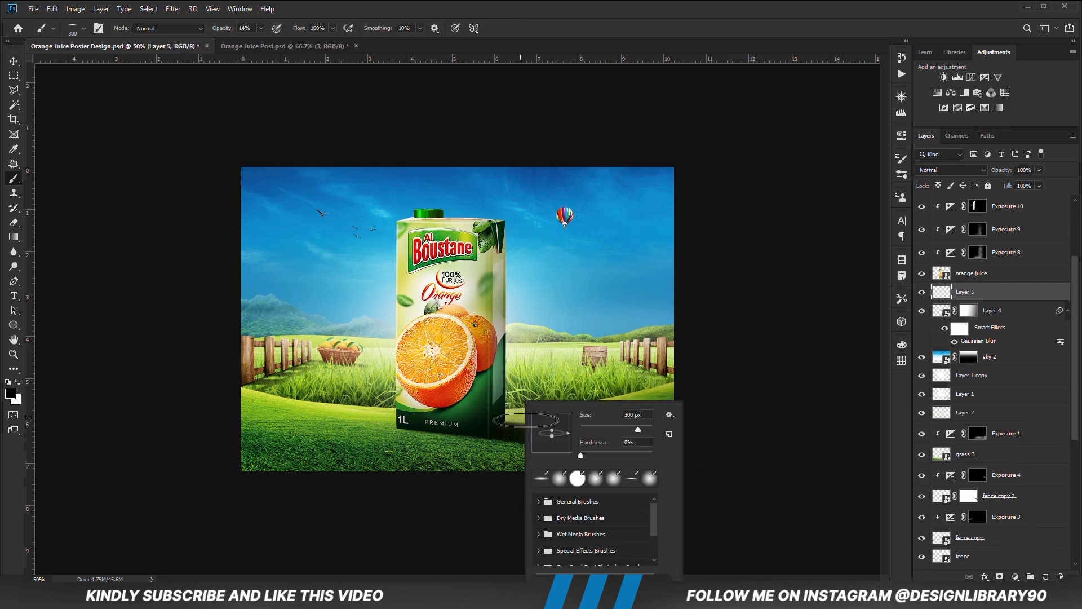
pyautogui.moveTo(552, 436); pyautogui.dragTo(552, 435)
pyautogui.click(484, 1)
pyautogui.moveTo(260, 32); pyautogui.dragTo(271, 35)
pyautogui.click(481, 437)
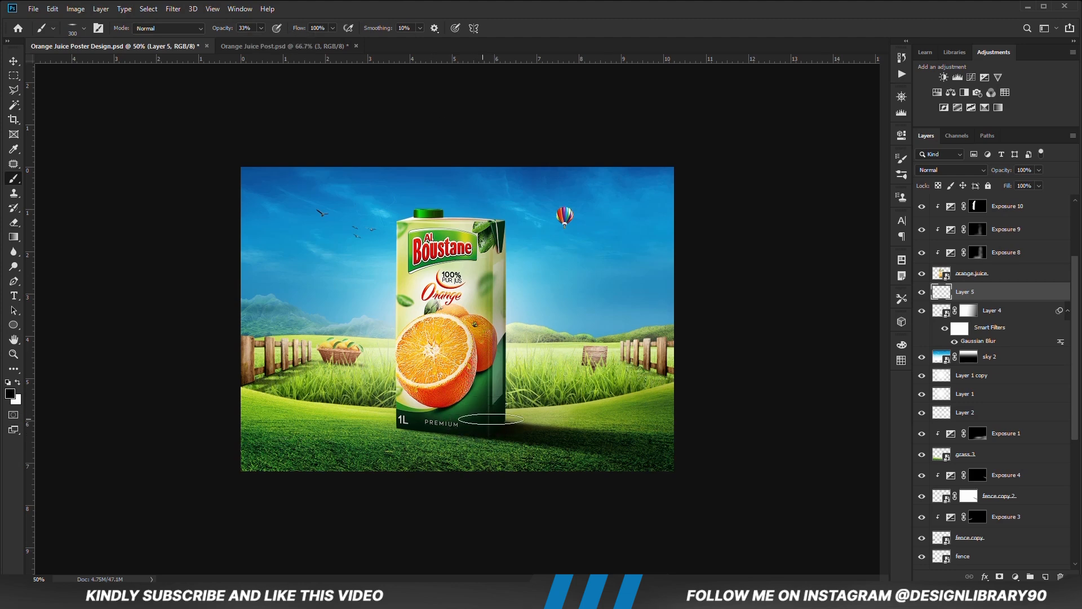
pyautogui.click(510, 430)
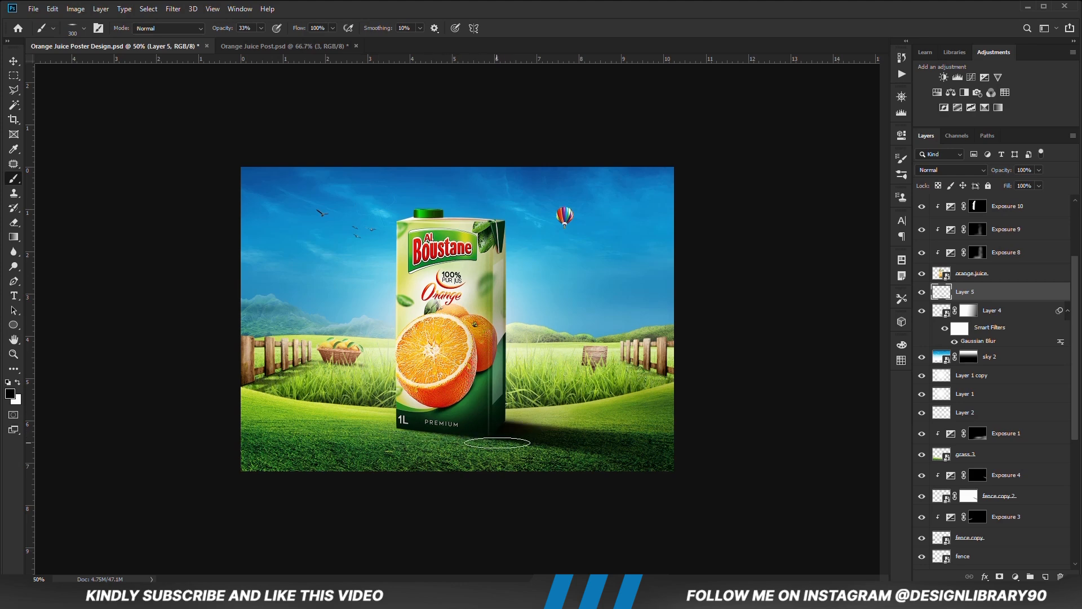
pyautogui.hotkey('ctrl', 's')
# - Enlarge the placed dust-particle image to about 161%, rotate it to about -98.5° over the canvas's left half, and set its blend mode to Screen
pyautogui.moveTo(349, 288); pyautogui.dragTo(479, 310)
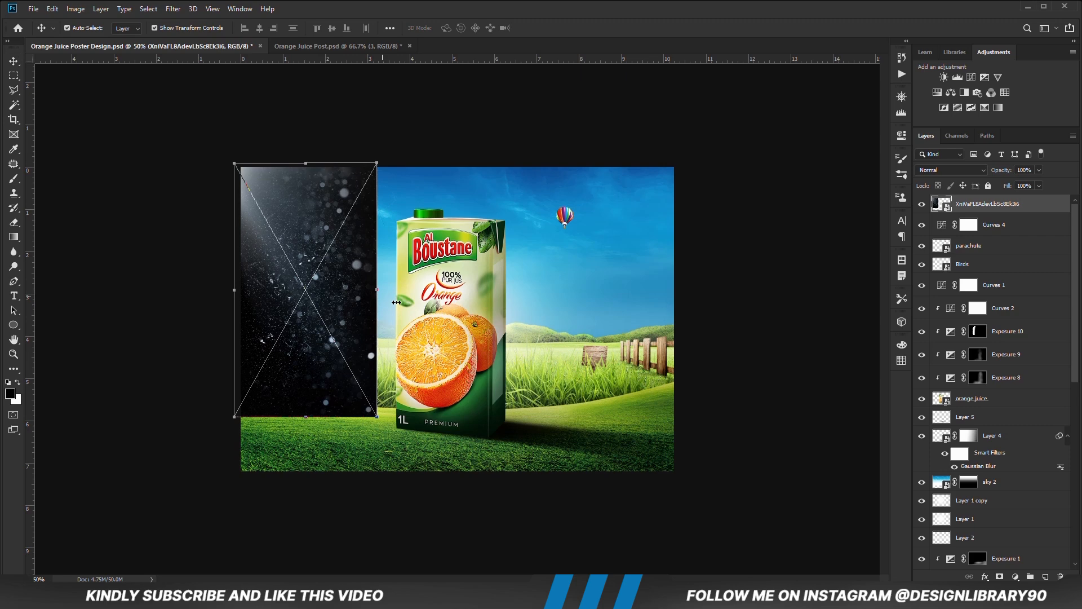
pyautogui.moveTo(343, 283); pyautogui.dragTo(344, 317)
pyautogui.moveTo(488, 531); pyautogui.dragTo(518, 510)
pyautogui.moveTo(424, 487); pyautogui.dragTo(434, 475)
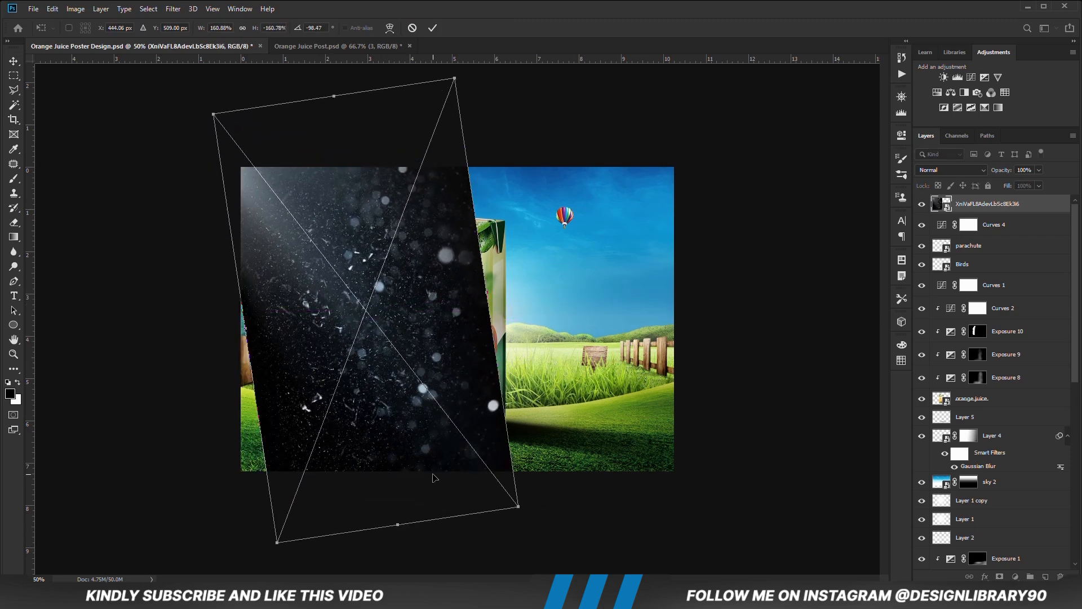
pyautogui.press('Return')
pyautogui.click(951, 169)
pyautogui.click(947, 258)
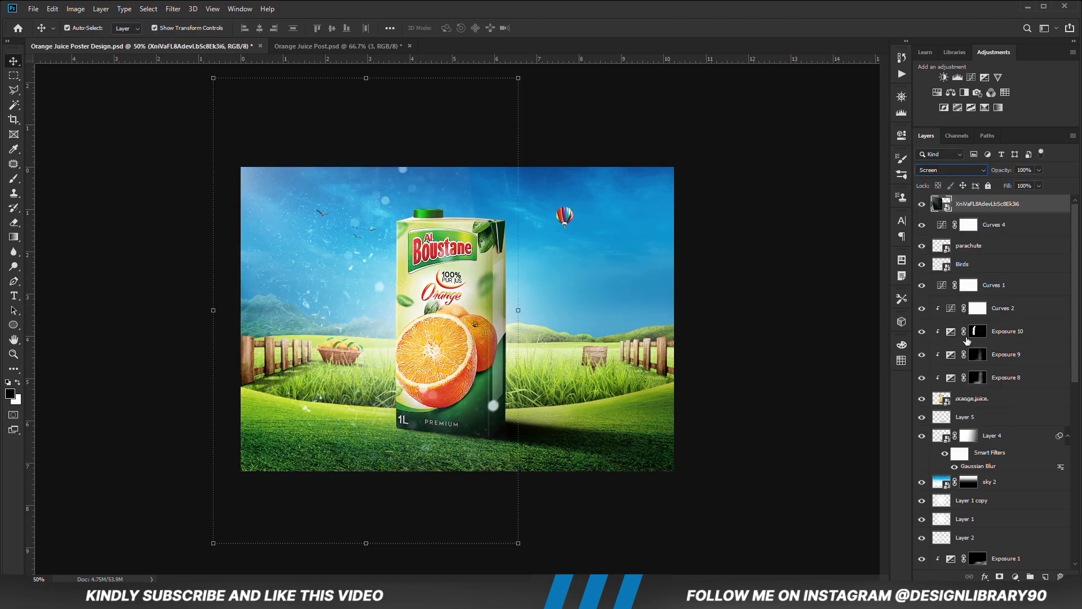
# - Add a Levels adjustment clipped to the dust-particle layer and raise its black point to deepen the dark haze
pyautogui.click(1015, 577)
pyautogui.click(997, 426)
pyautogui.click(805, 322)
pyautogui.moveTo(753, 250); pyautogui.dragTo(782, 253)
pyautogui.click(869, 131)
# - Add an inverted mask to the dust-particle layer and reveal light in the upper-left sky with a soft 500 px brush at 18% opacity
pyautogui.click(987, 227)
pyautogui.click(999, 577)
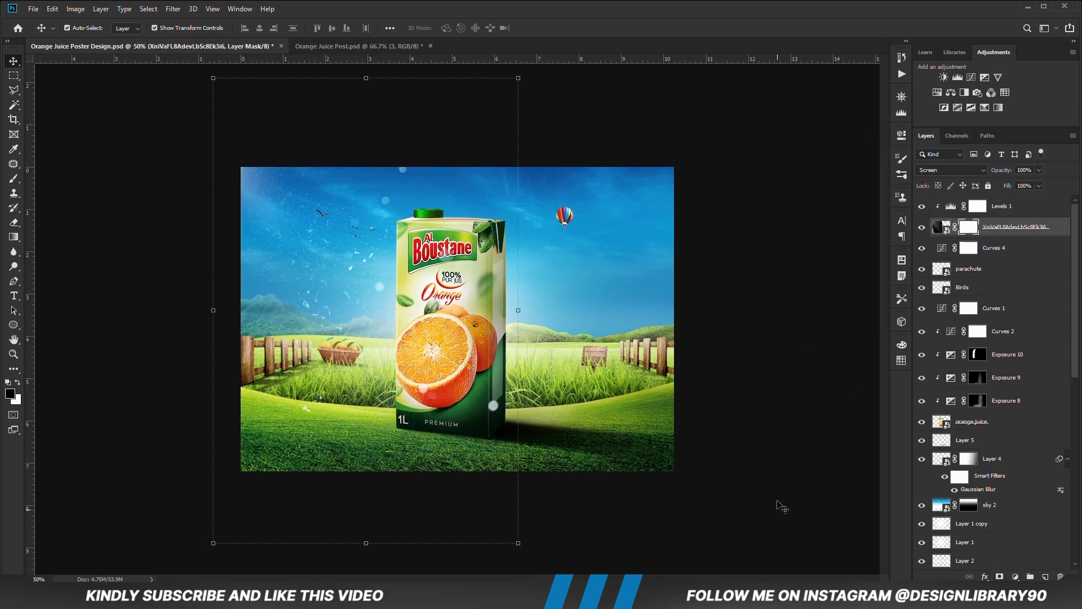
pyautogui.hotkey('ctrl', 'i')
pyautogui.press('b')
pyautogui.rightClick(400, 363)
pyautogui.click(257, 28)
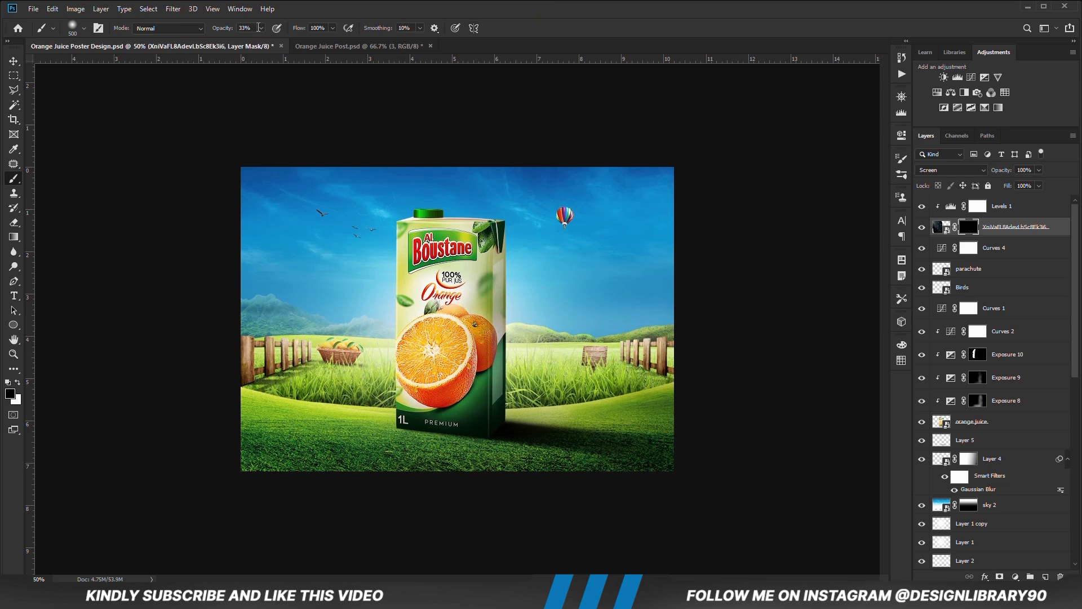
pyautogui.press('x')
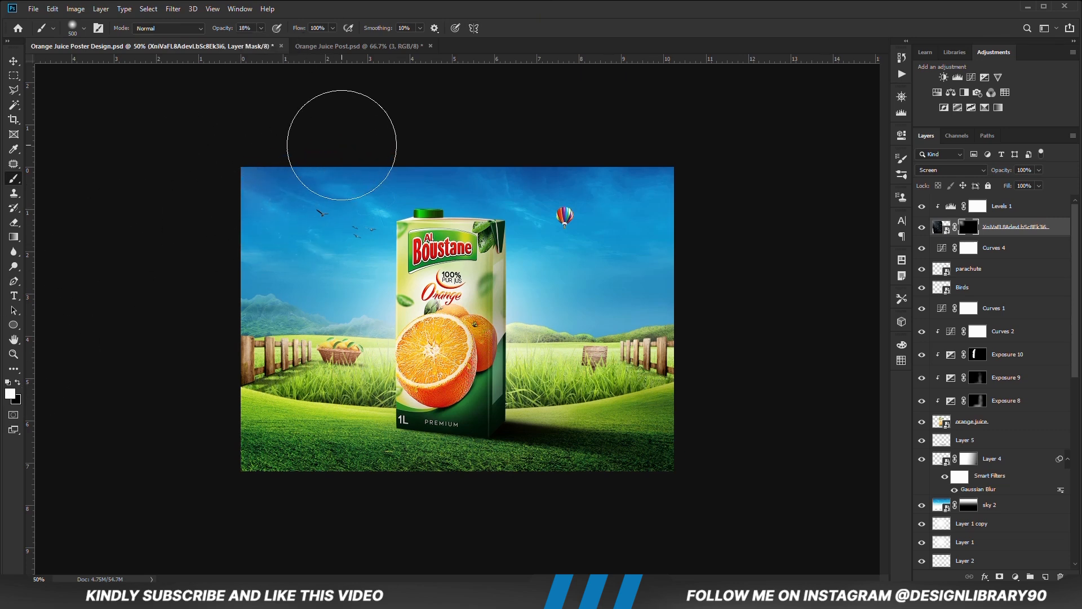
pyautogui.moveTo(239, 177)
pyautogui.mouseDown()
pyautogui.moveTo(309, 216)
pyautogui.moveTo(318, 265)
pyautogui.mouseUp()
pyautogui.press('x')
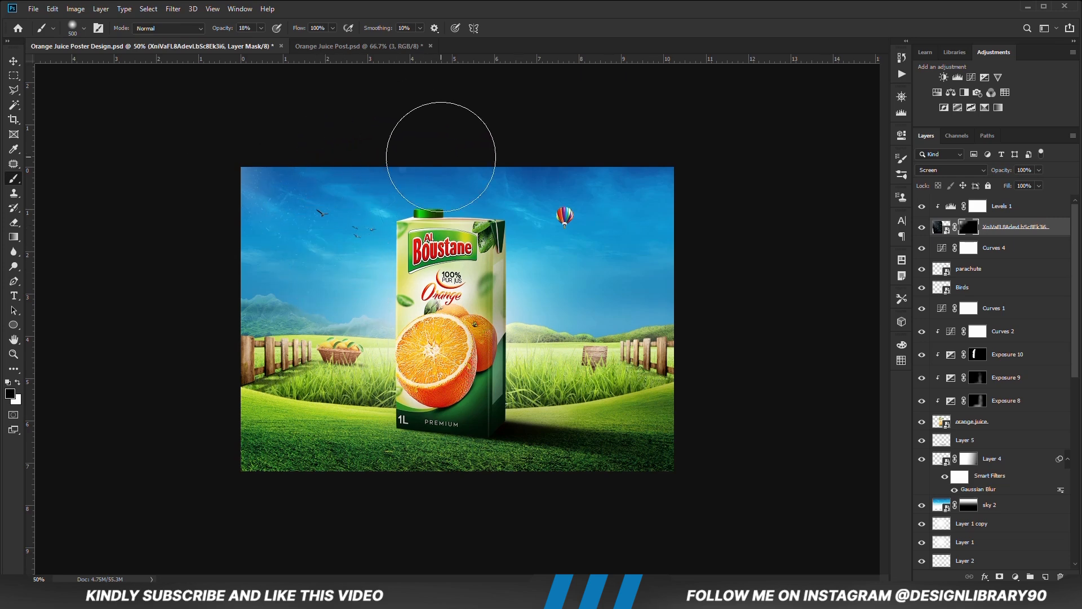
# - Group the dust-particle layer with its clipped Levels adjustment and duplicate the group
pyautogui.press('v')
pyautogui.click(1016, 212)
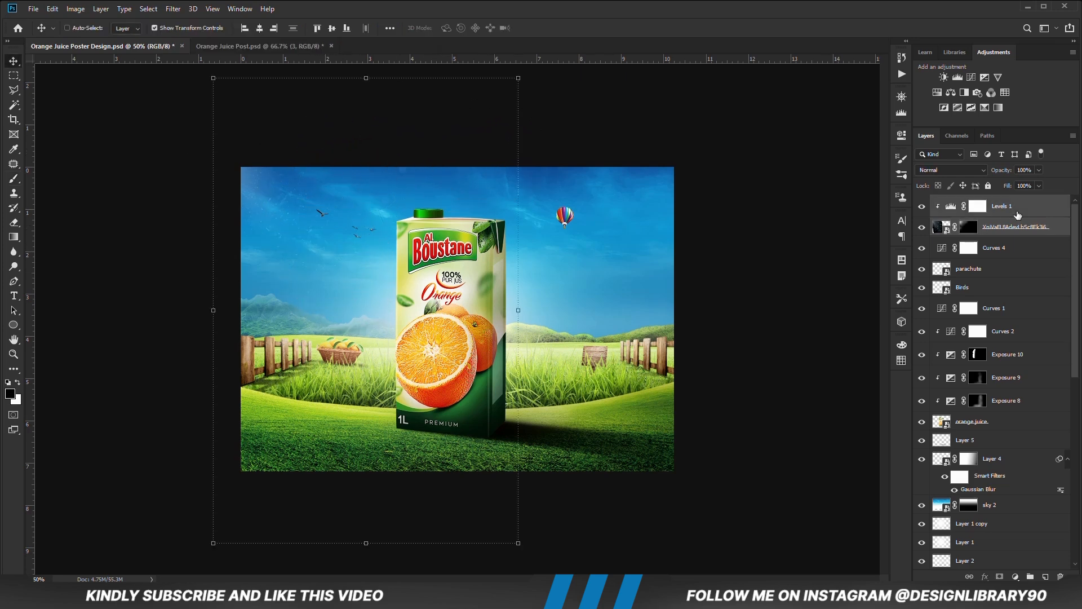
pyautogui.hotkey('ctrl', 'g')
pyautogui.hotkey('ctrl', 'j')
# - Enlarge the duplicated dust-particle group from its lower-right corner, keeping its upper-left corner in place
pyautogui.hotkey('ctrl', '-')
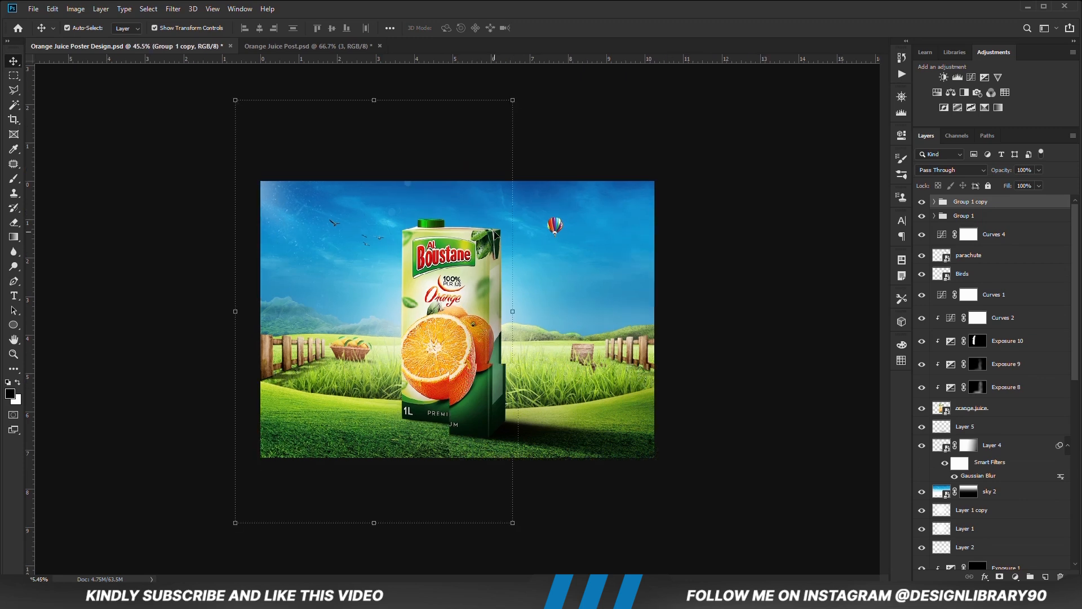
pyautogui.moveTo(508, 504); pyautogui.dragTo(552, 571)
pyautogui.press('Return')
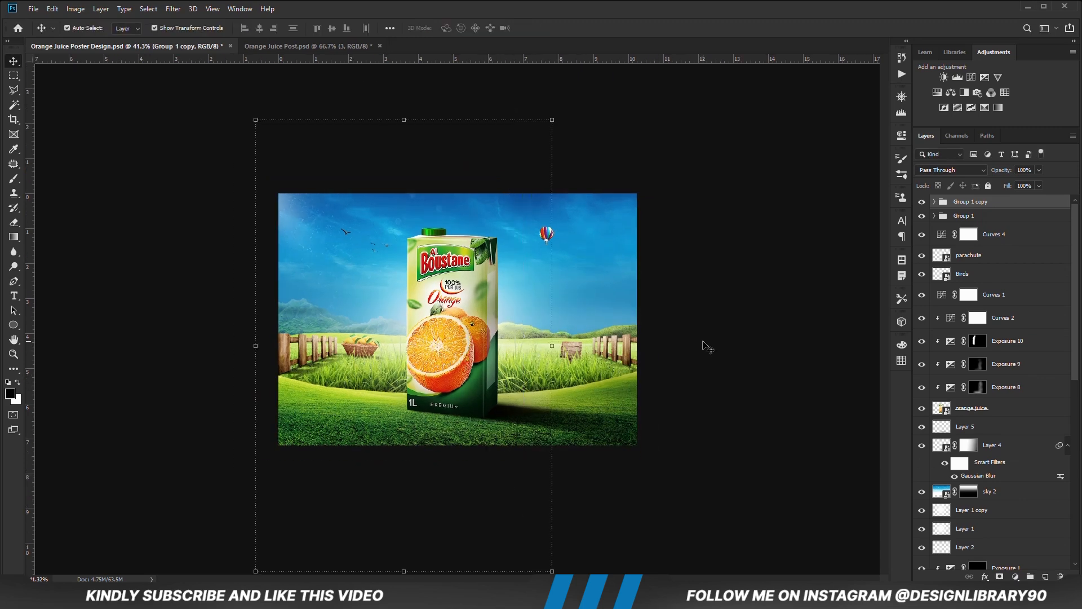
# - Duplicate the enlarged dust-particle group, flip the copy horizontally over the right side of the scene, and set its opacity to 61%
pyautogui.hotkey('ctrl', '+')
pyautogui.hotkey('ctrl', 'j')
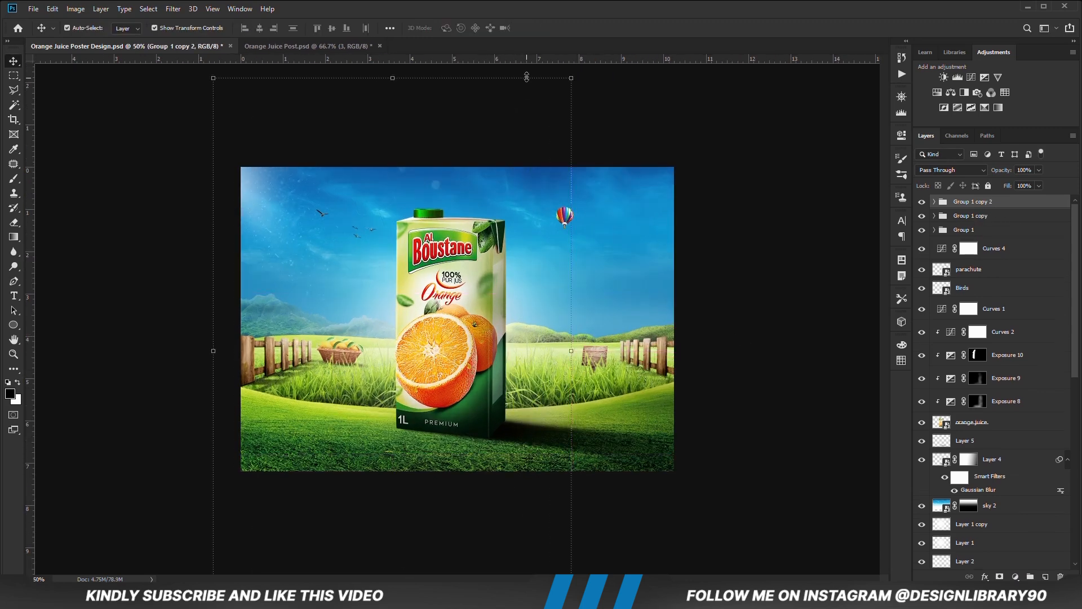
pyautogui.hotkey('ctrl', 't')
pyautogui.moveTo(397, 276); pyautogui.dragTo(681, 268)
pyautogui.rightClick(604, 265)
pyautogui.click(656, 405)
pyautogui.moveTo(606, 311); pyautogui.dragTo(428, 338)
pyautogui.press('Return')
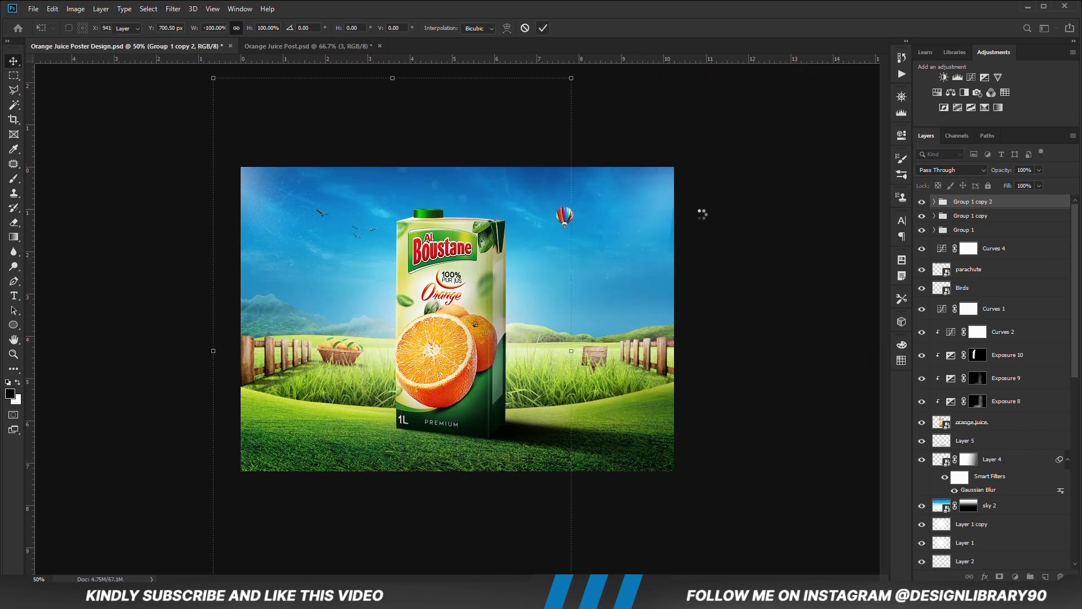
pyautogui.click(1038, 185)
# - Replace the flipped dust-particle layer's mask with an inverted one and softly reveal particles using a 500 px brush at 18% opacity
pyautogui.click(934, 201)
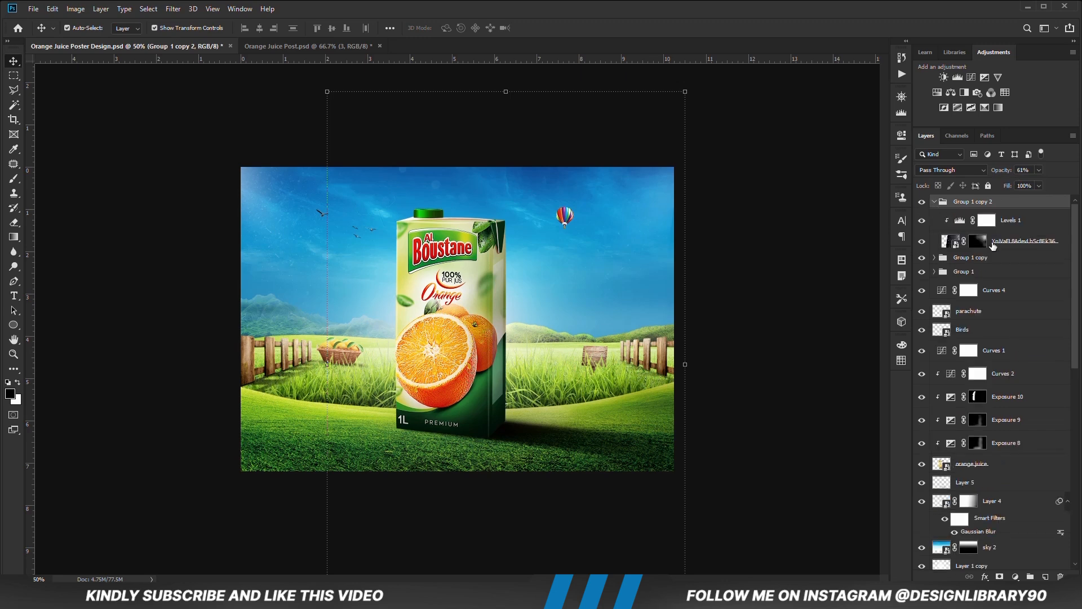
pyautogui.click(978, 242)
pyautogui.rightClick(978, 241)
pyautogui.click(990, 269)
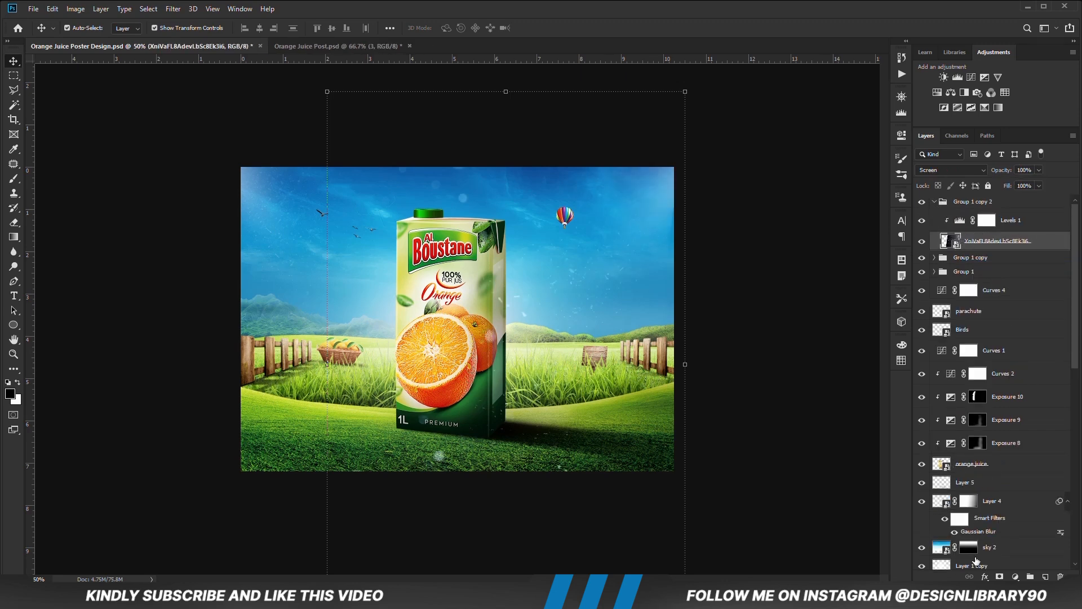
pyautogui.hotkey('ctrl', 'i')
pyautogui.press('b')
pyautogui.press('x')
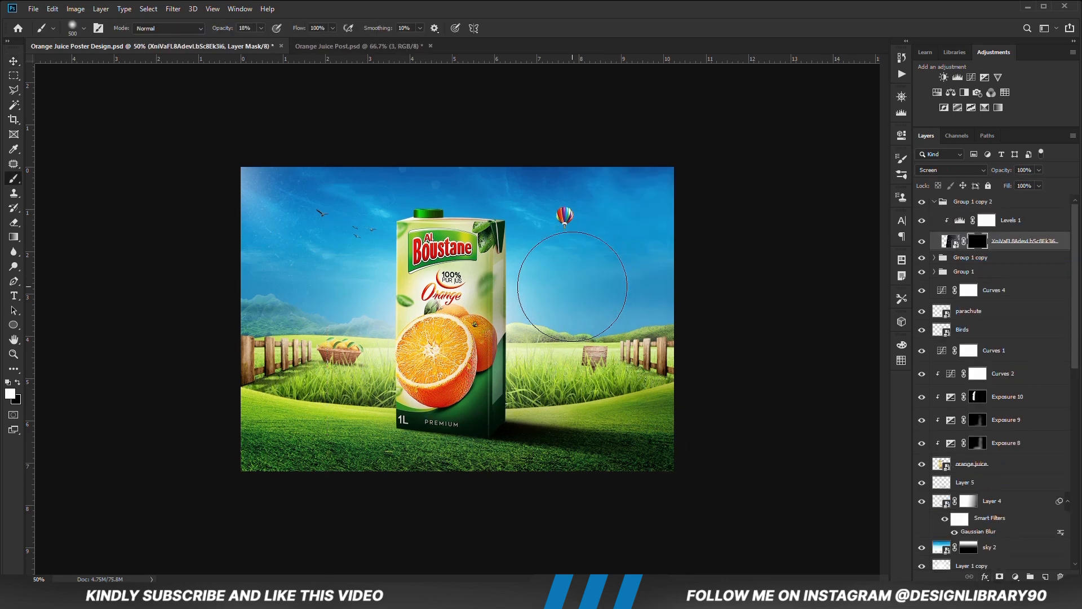
pyautogui.press('x')
pyautogui.press('v')
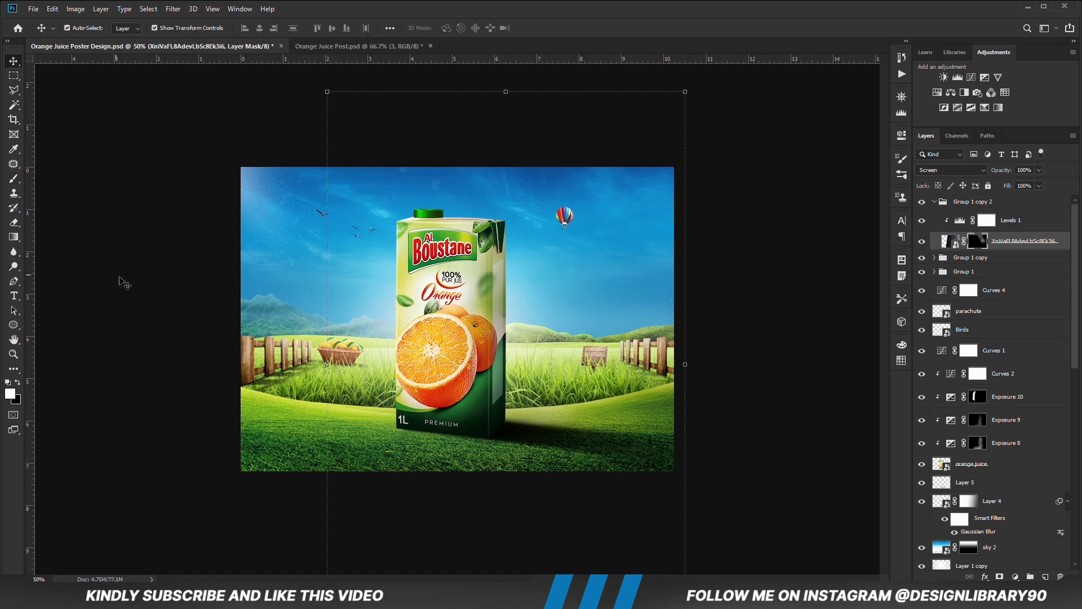
pyautogui.click(151, 291)
# - Add an Exposure adjustment clipped to the orange juice carton layer and lower its exposure to darken the carton strongly
pyautogui.click(477, 352)
pyautogui.click(1016, 576)
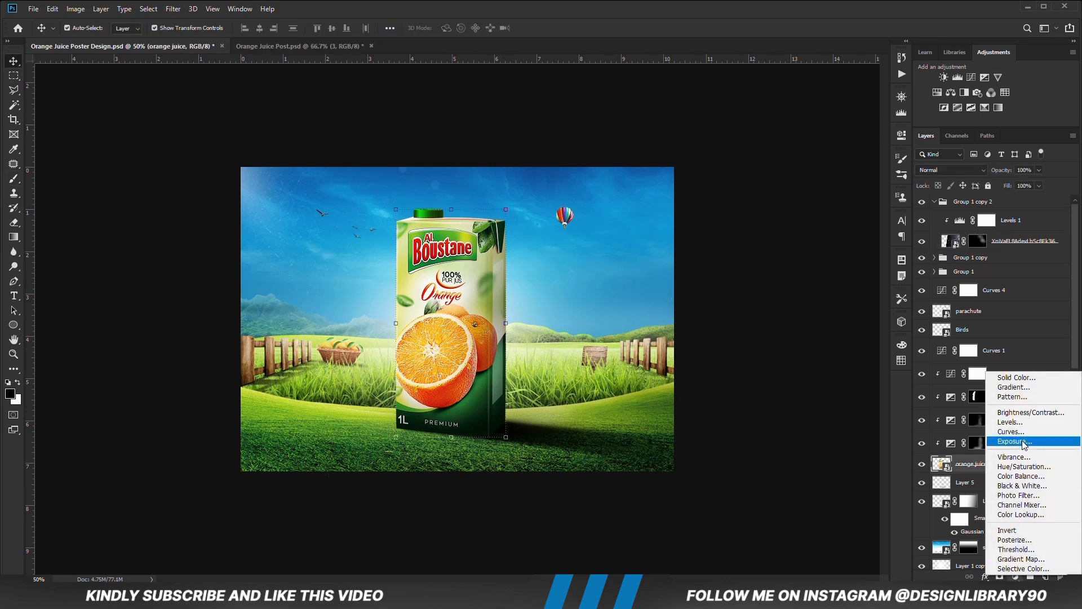
pyautogui.click(969, 468)
pyautogui.moveTo(805, 196); pyautogui.dragTo(775, 196)
pyautogui.click(869, 130)
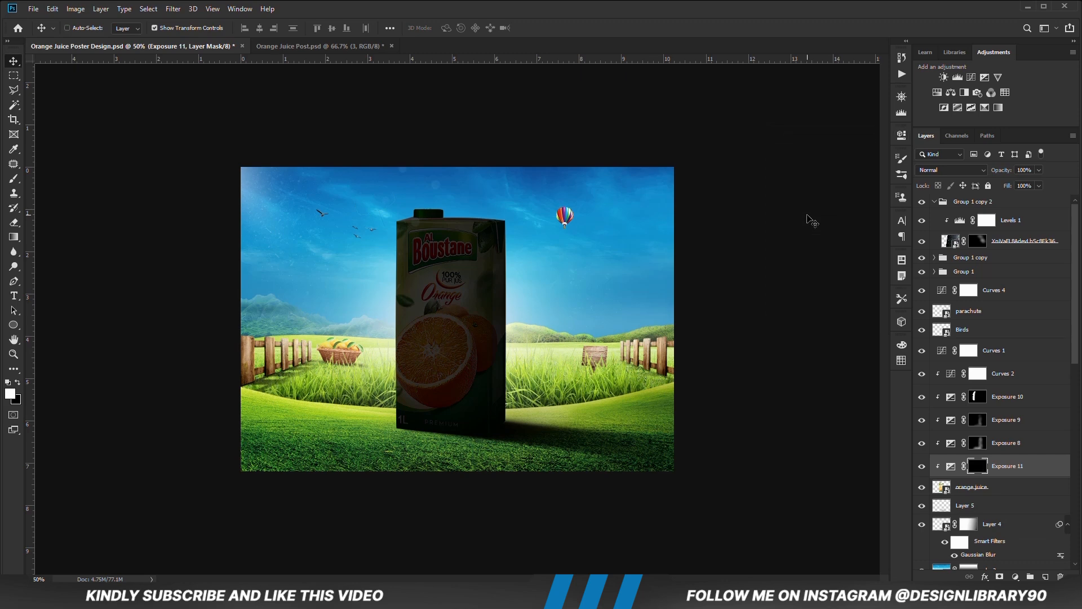
# - Invert the new Exposure mask, paint shading along the carton's base with a 250 px brush at 53%, and set the adjustment's opacity to 86%
pyautogui.hotkey('ctrl', 'i')
pyautogui.press('b')
pyautogui.moveTo(269, 43); pyautogui.dragTo(280, 43)
pyautogui.press('[')
pyautogui.press('[')
pyautogui.press('[')
pyautogui.click(518, 431)
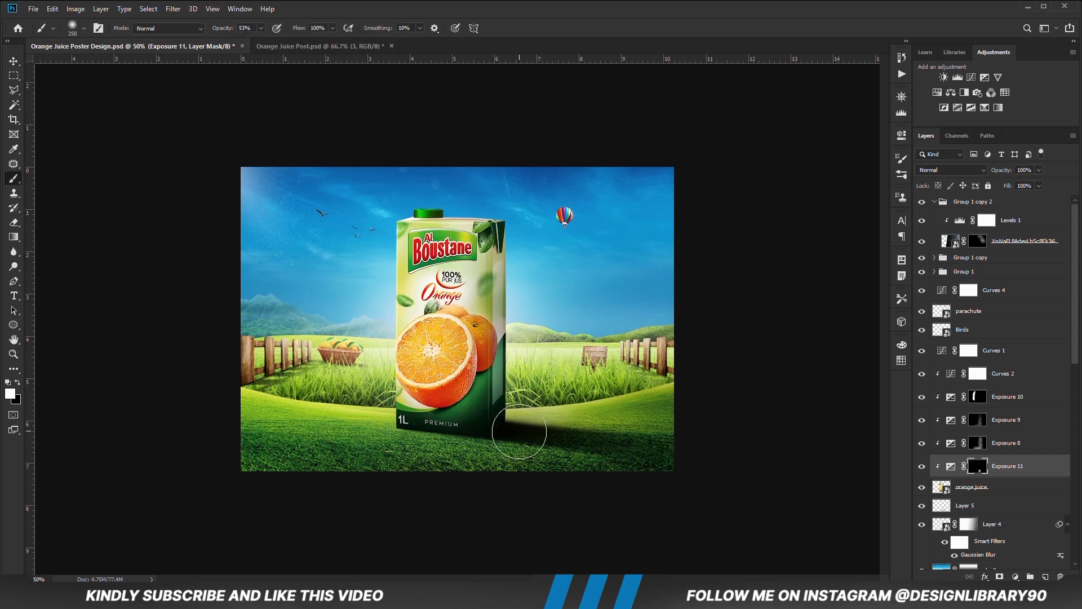
pyautogui.moveTo(522, 428); pyautogui.dragTo(412, 452)
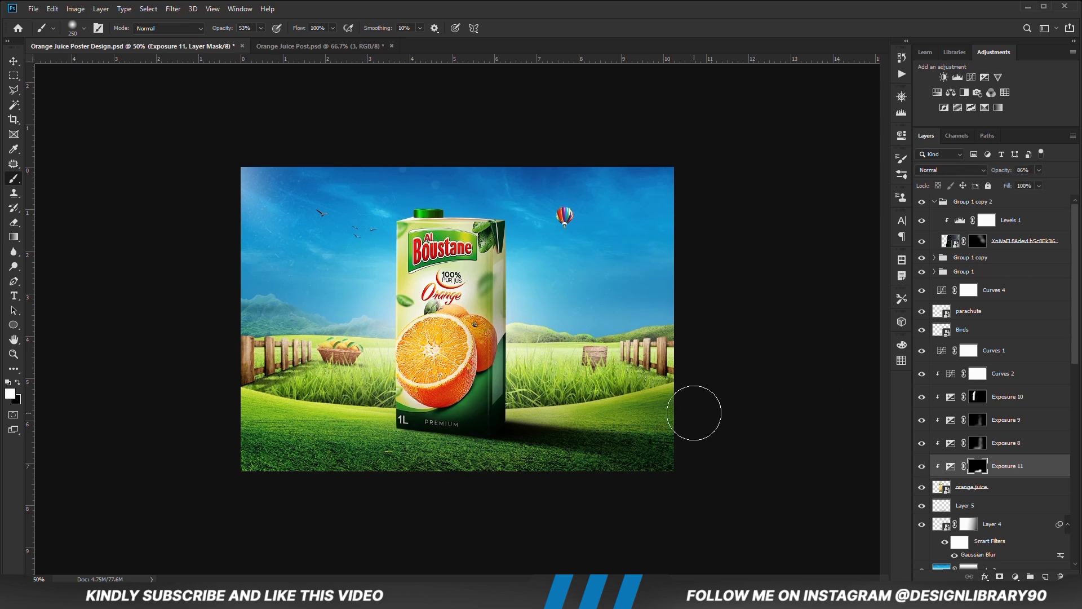
# - Deselect the layers and save the poster with the carton's base shading
pyautogui.press('v')
pyautogui.click(732, 420)
pyautogui.hotkey('ctrl', 's')
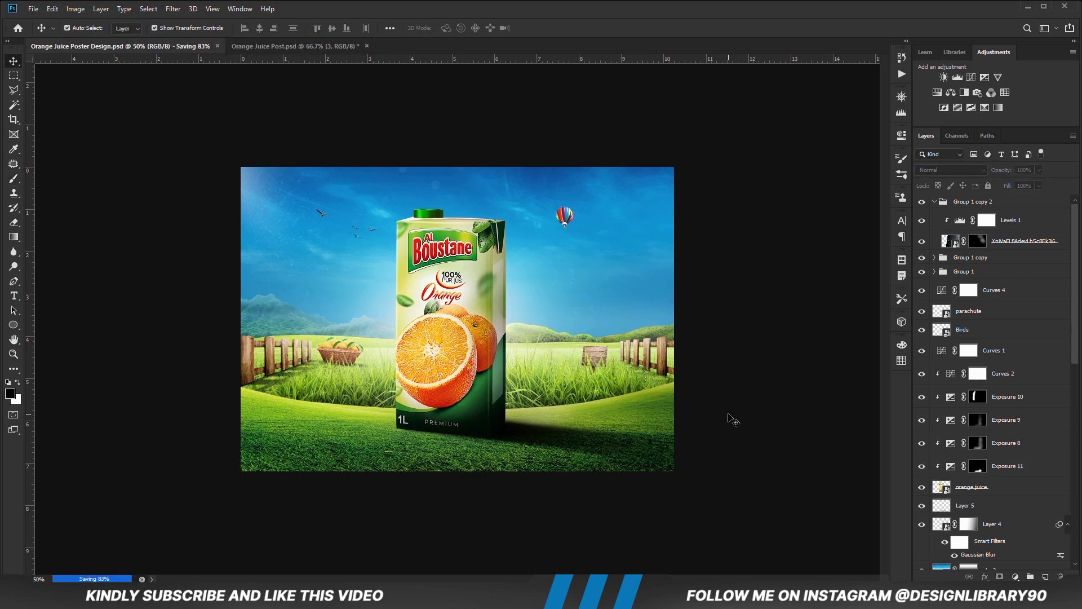
# - Collapse the top dust-particle group and create a new empty layer directly above grass 1, beneath the wooden sign layer
pyautogui.click(615, 351)
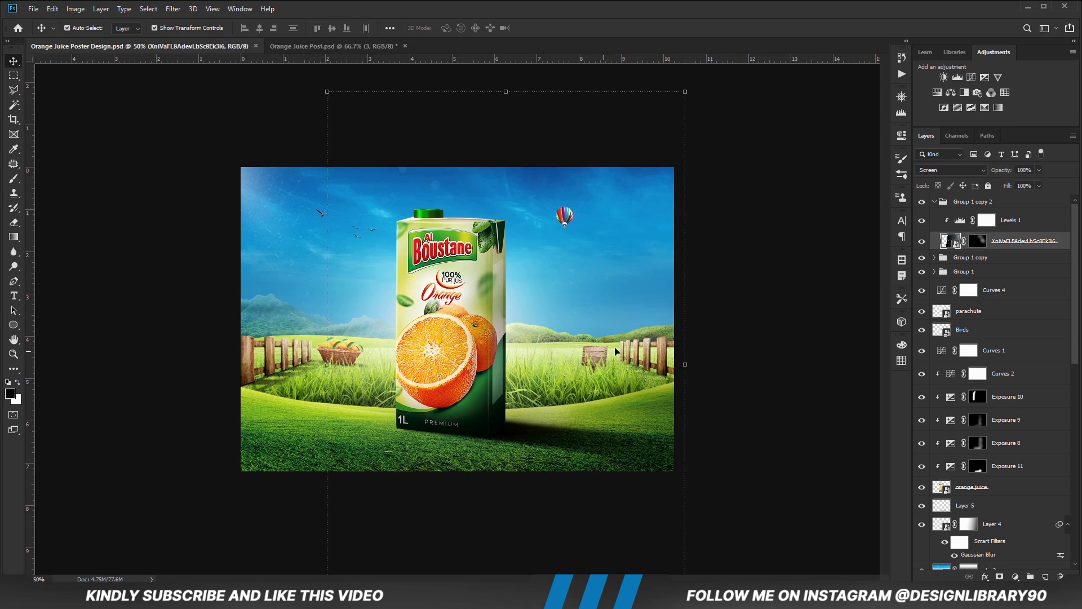
pyautogui.click(938, 203)
pyautogui.scroll(-5, 969, 394)
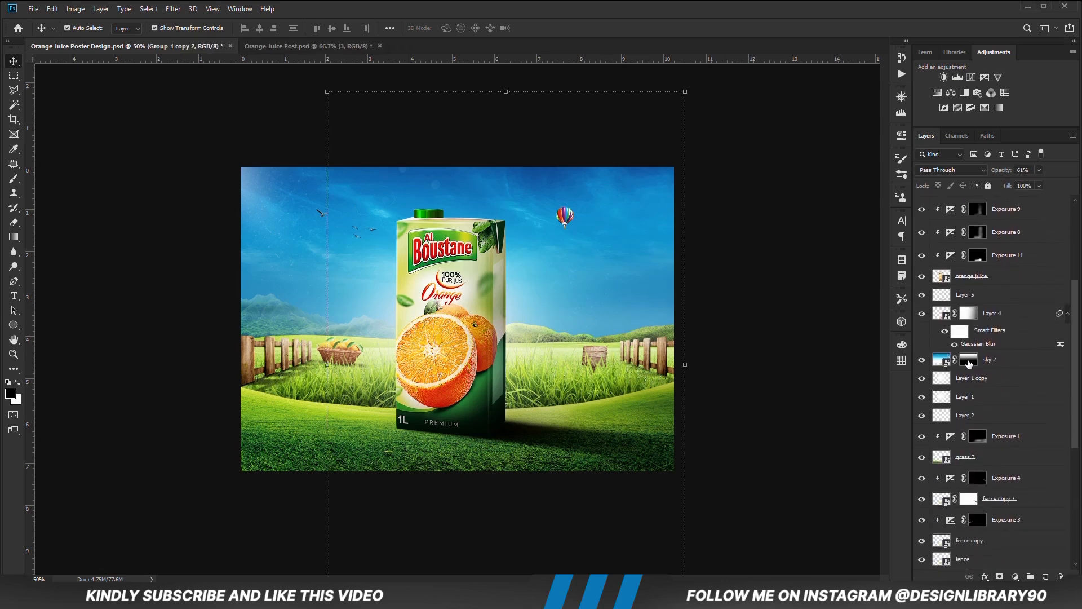
pyautogui.scroll(-5, 976, 508)
pyautogui.click(975, 515)
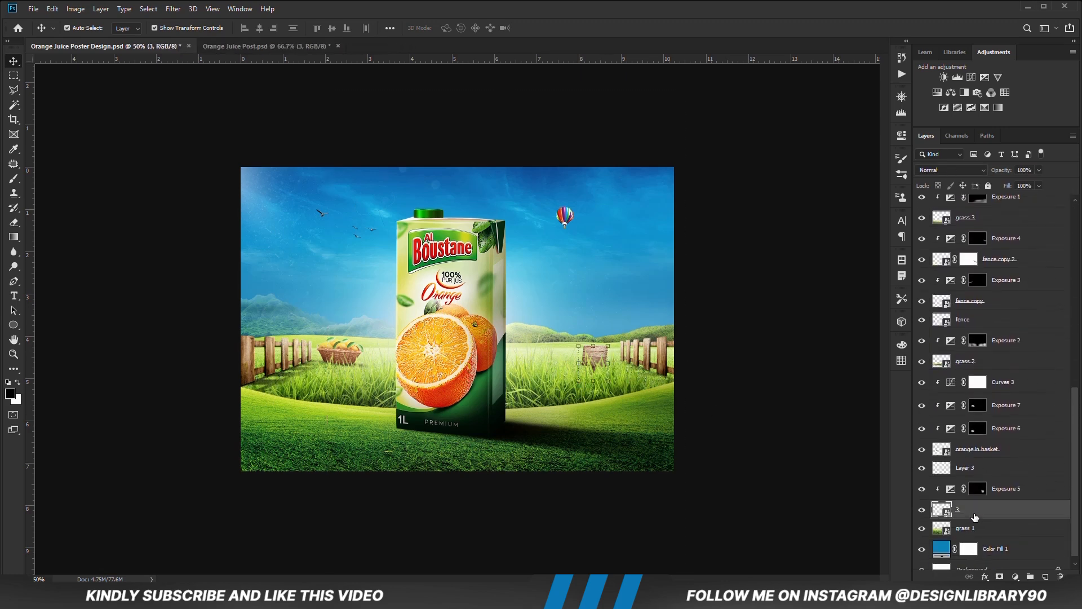
pyautogui.click(999, 527)
pyautogui.click(1045, 577)
# - Paint a black shadow beneath the wooden sign with a flattened 250 px brush at 79% opacity and refine it with a layer mask
pyautogui.press('b')
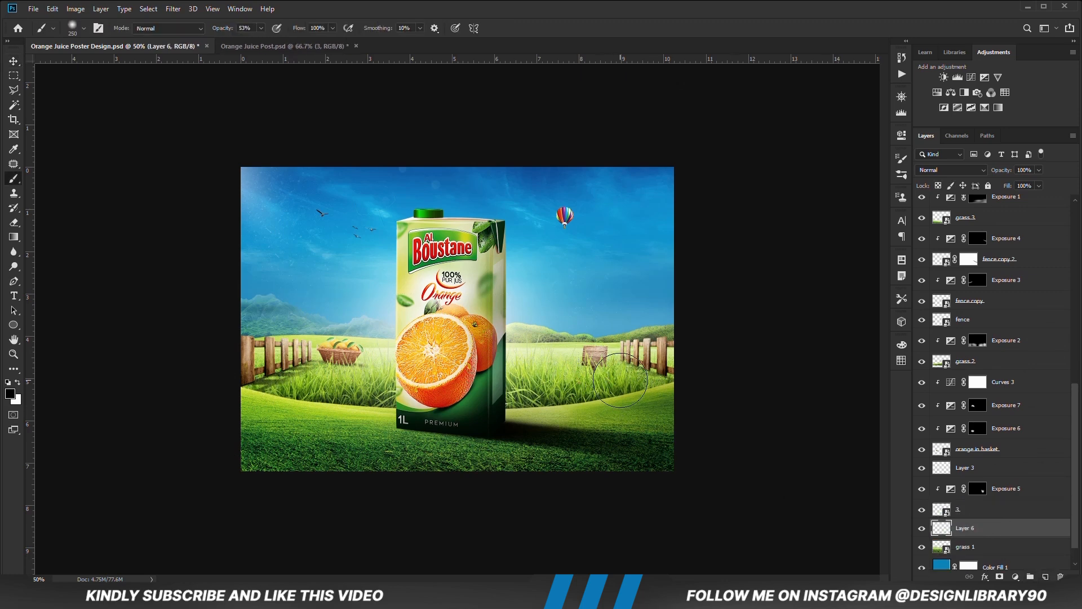
pyautogui.rightClick(616, 412)
pyautogui.press('Escape')
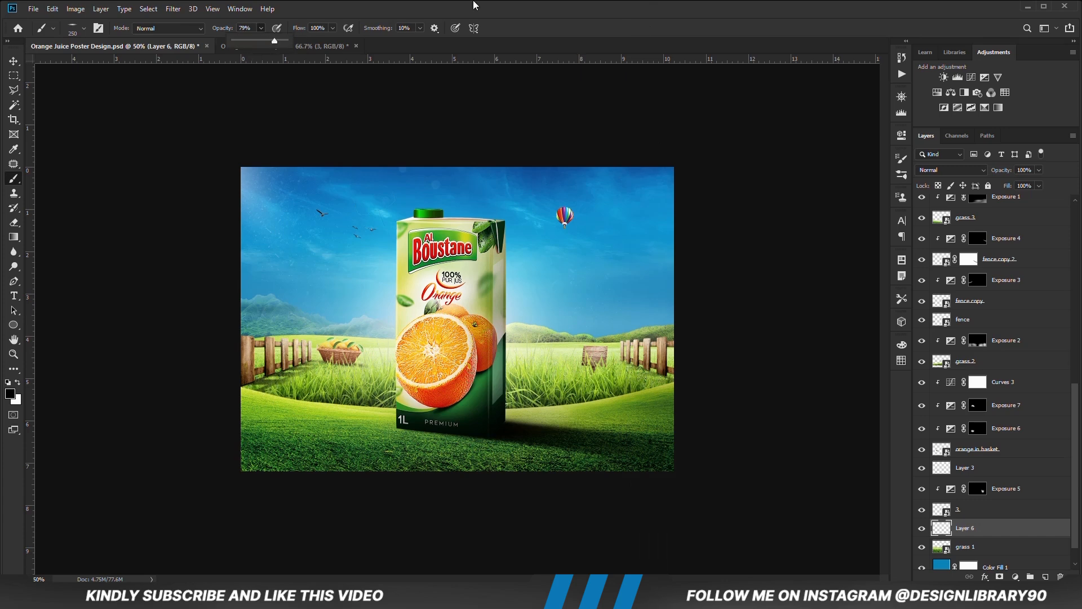
pyautogui.click(999, 576)
pyautogui.press('x')
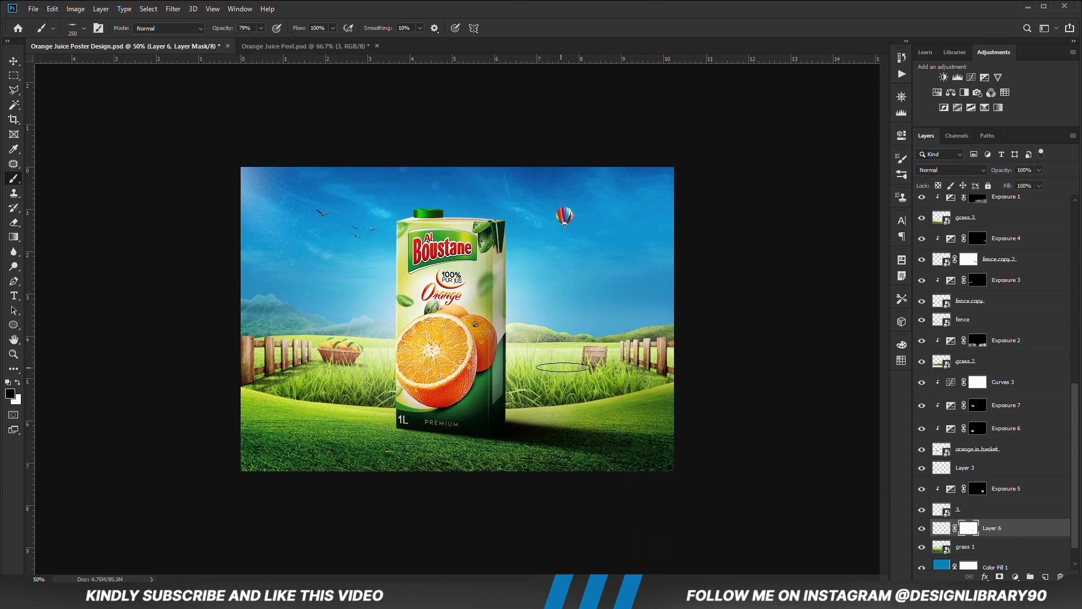
# - Deselect the sign shadow layer and save the poster document
pyautogui.press('v')
pyautogui.click(764, 411)
pyautogui.hotkey('ctrl', 's')
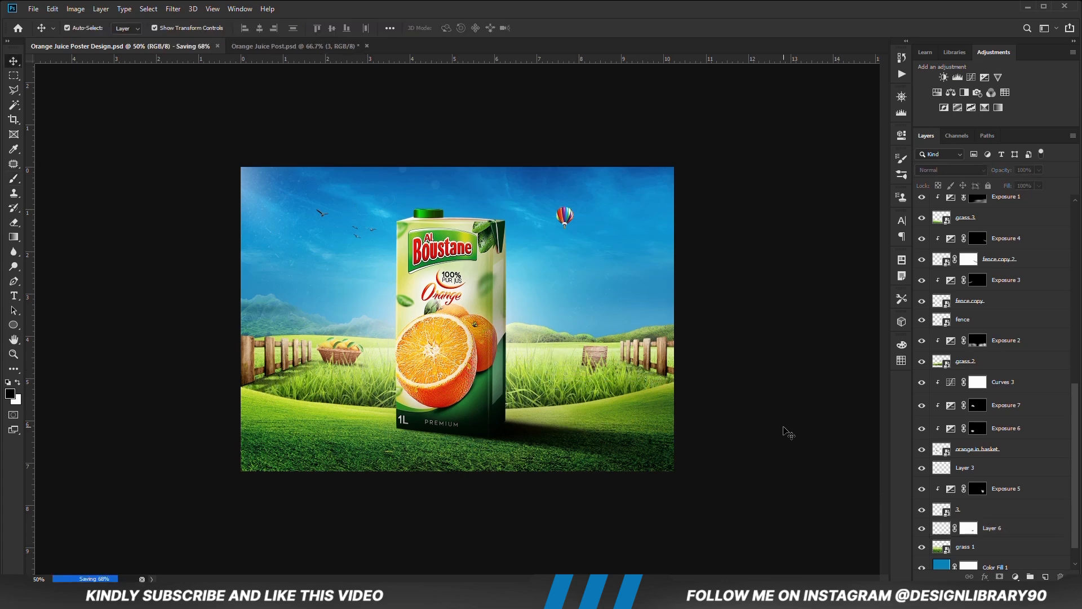
# - Stamp all visible layers into a new layer at the top of the stack and convert it to a smart object
pyautogui.scroll(10, 989, 478)
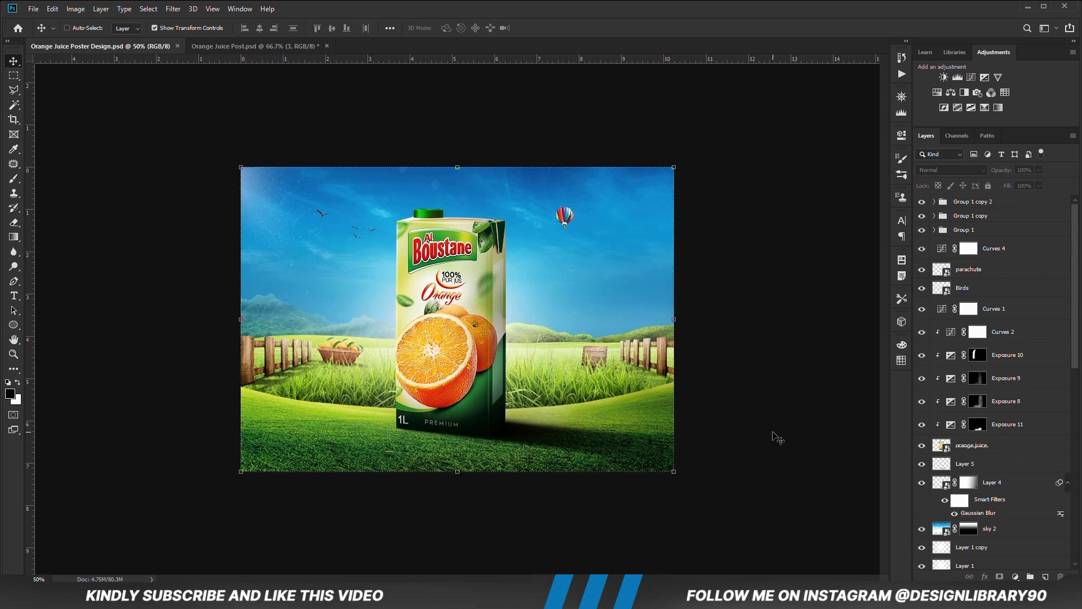
pyautogui.hotkey('ctrl', 'alt', 'shift', 'e')
pyautogui.rightClick(971, 210)
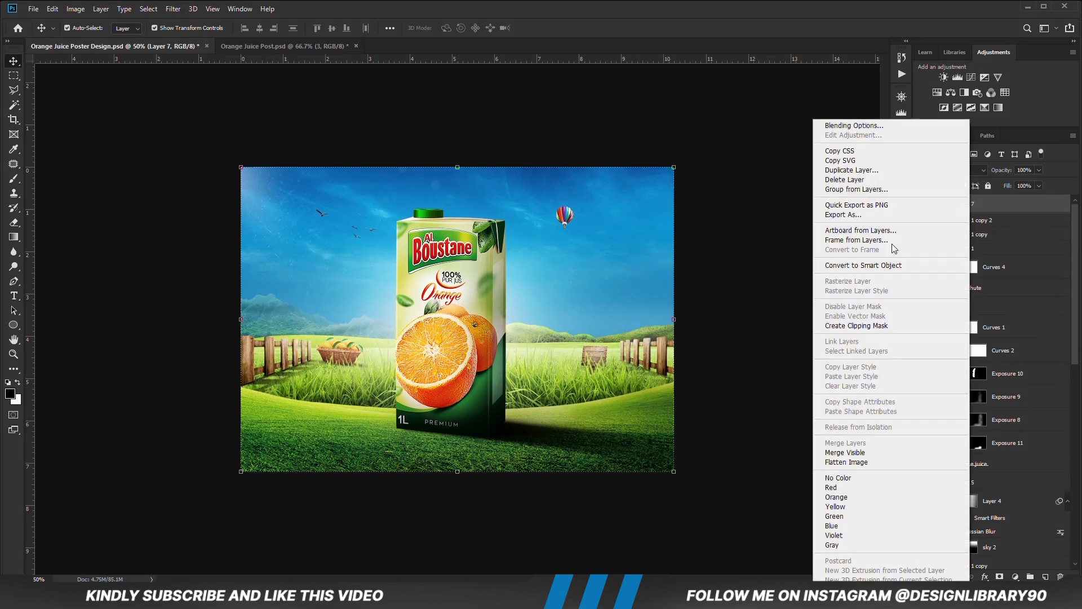
pyautogui.click(837, 267)
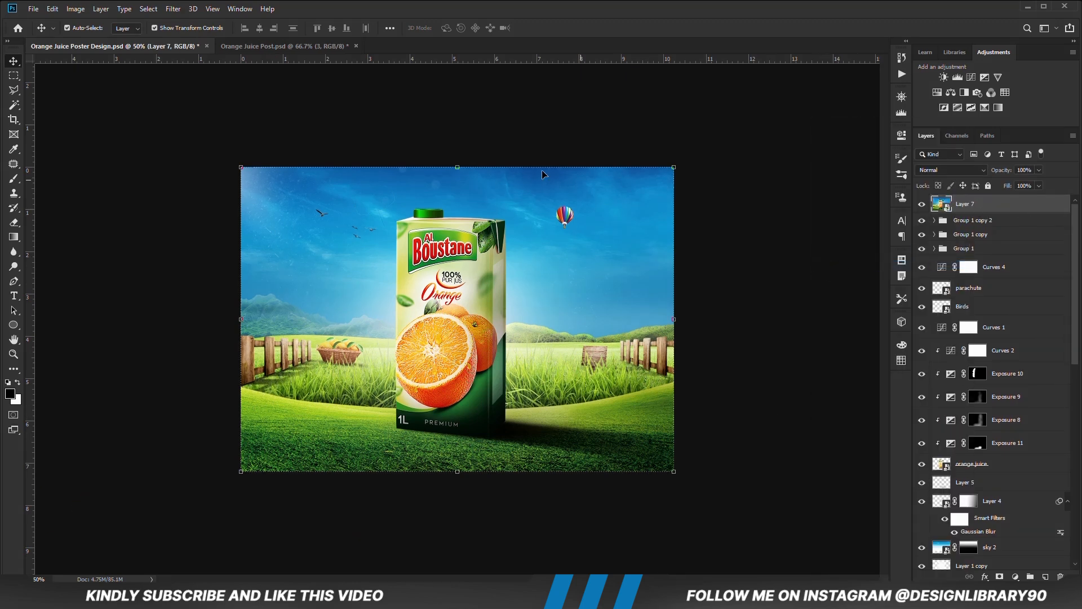
# - Apply the Camera Raw Filter to the stamped layer with exposure +0.15, contrast +10 and highlights +6
pyautogui.click(173, 9)
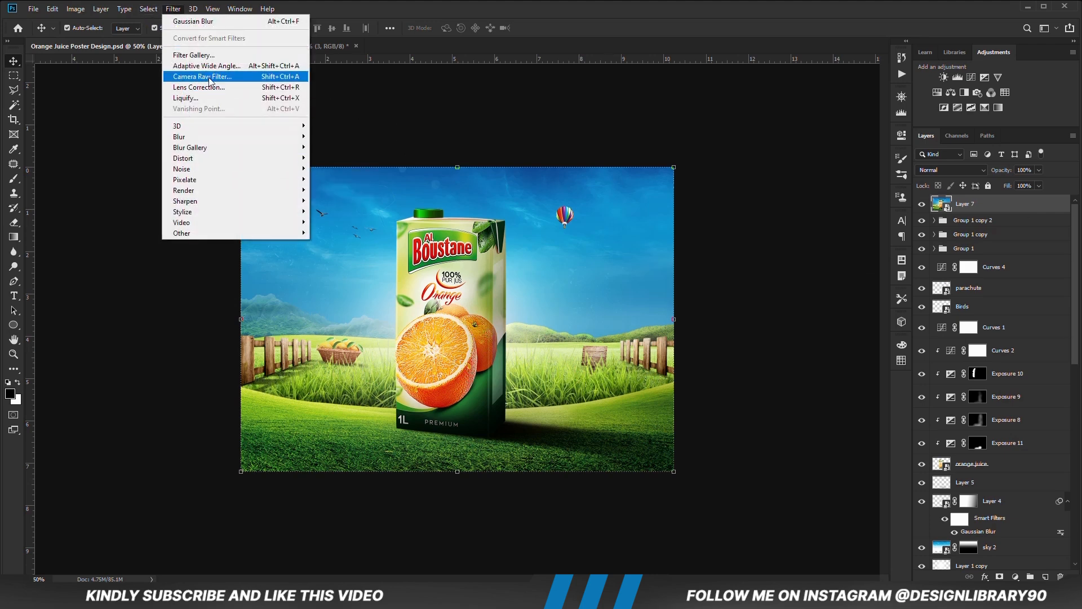
pyautogui.click(199, 78)
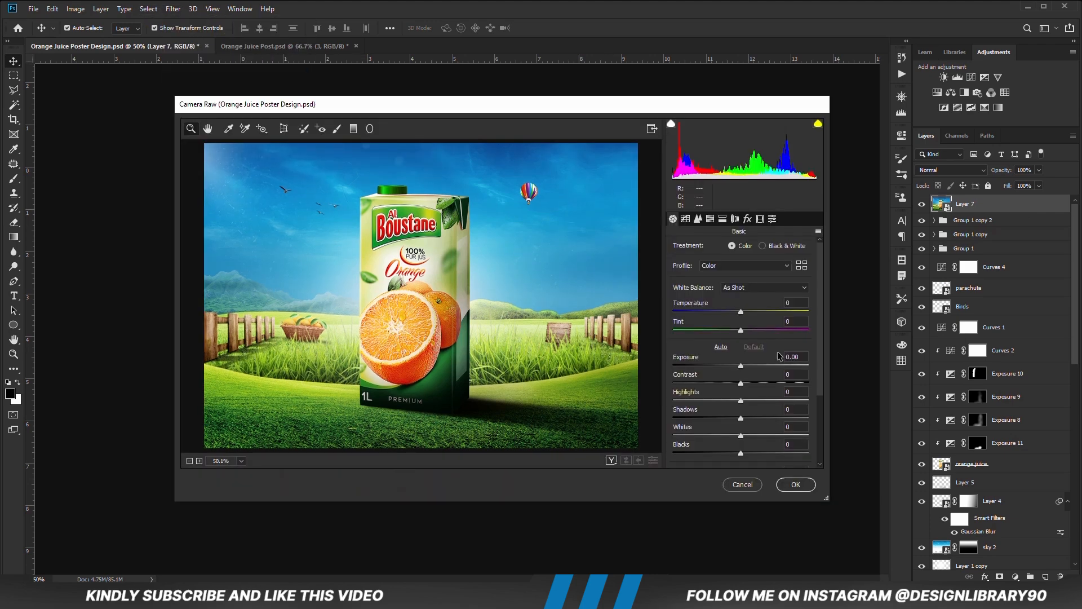
pyautogui.click(743, 366)
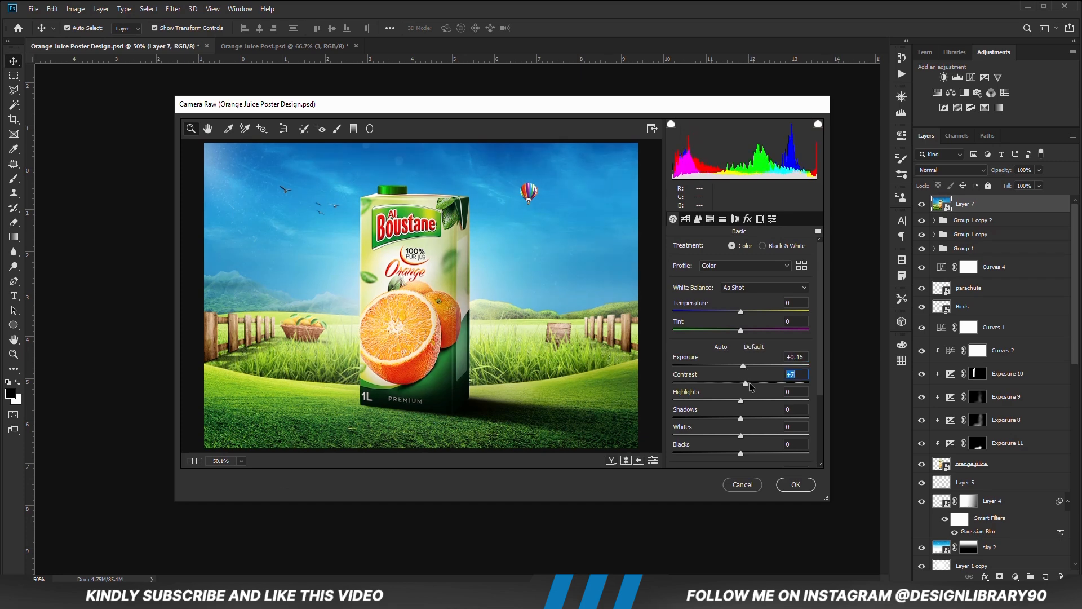
pyautogui.click(749, 383)
pyautogui.click(747, 402)
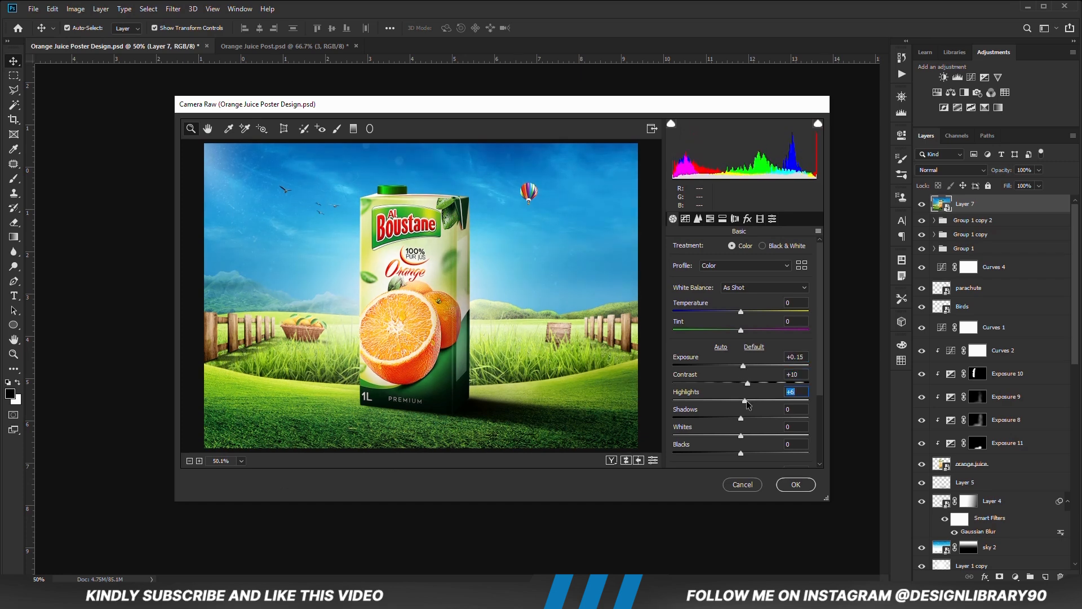